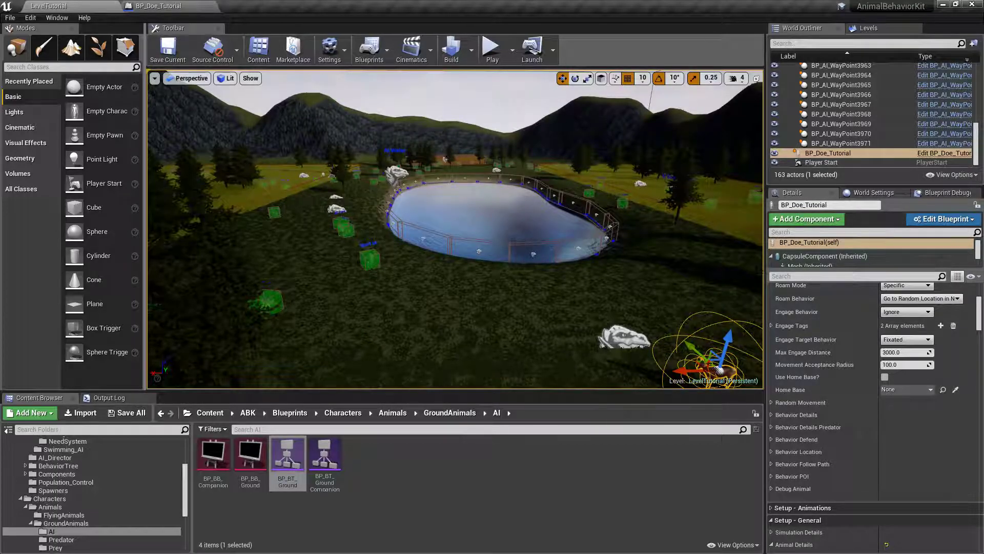
Focus on the doe, review its Simulation Details, and collapse the animal settings so that Setup - Behavior is expanded.
{"action": "key", "text": "f"}
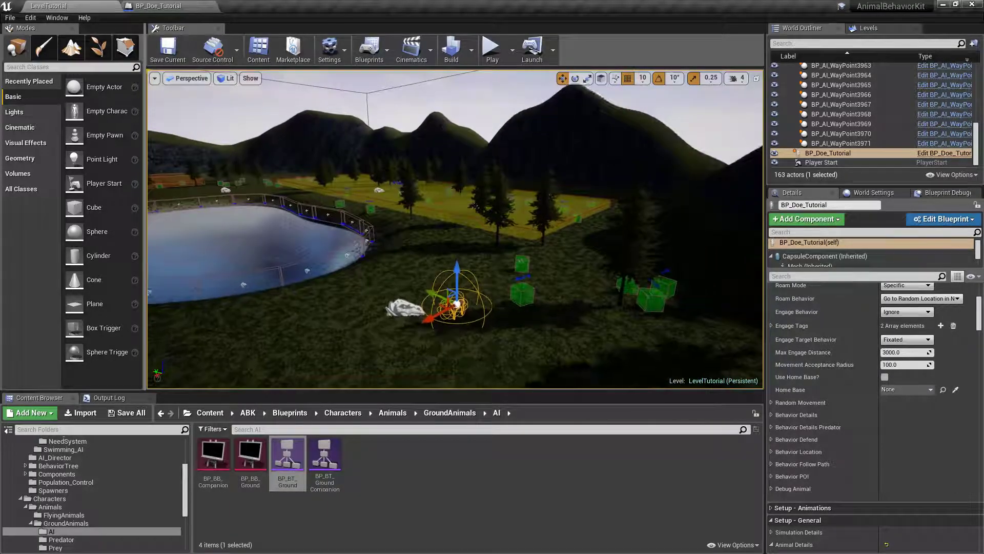
{"action": "scroll", "coordinate": [866, 373], "scroll_direction": "up", "scroll_amount": 5}
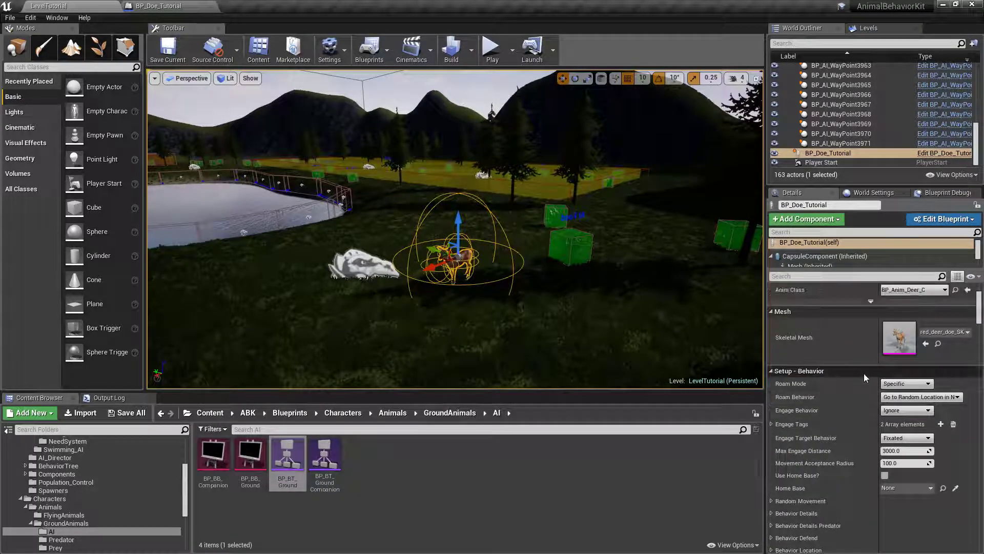
{"action": "scroll", "coordinate": [808, 382], "scroll_direction": "down", "scroll_amount": 4}
{"action": "left_click", "coordinate": [771, 395]}
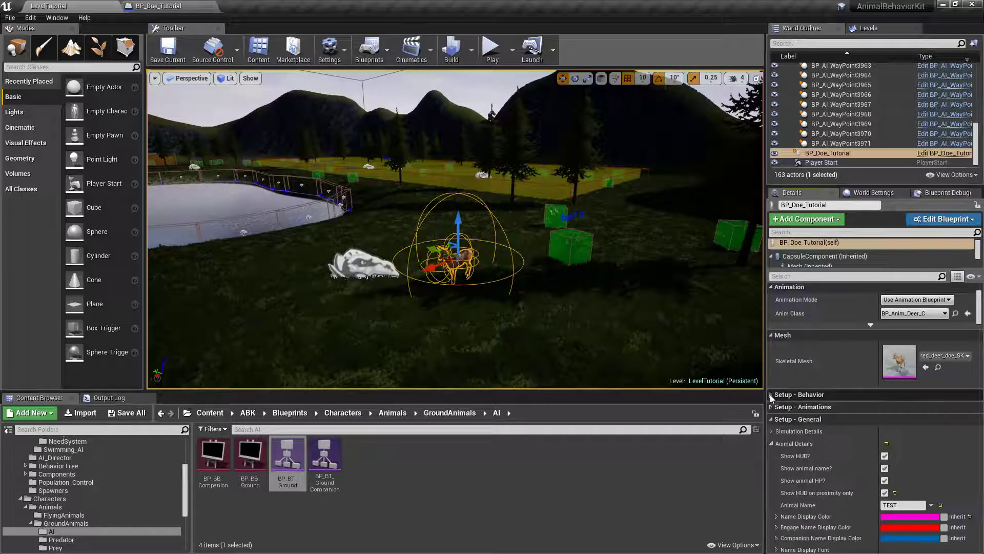
{"action": "scroll", "coordinate": [795, 399], "scroll_direction": "down", "scroll_amount": 5}
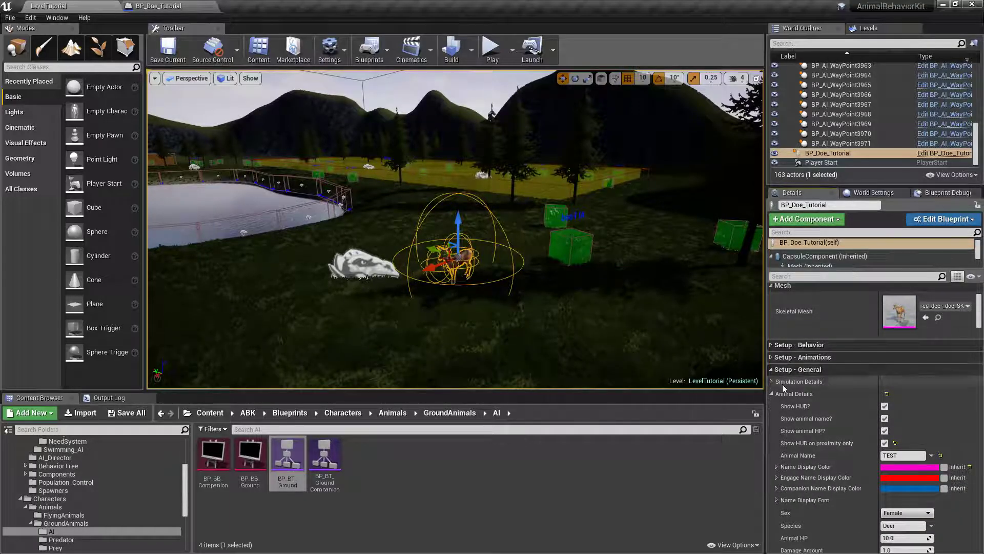
{"action": "left_click", "coordinate": [772, 361]}
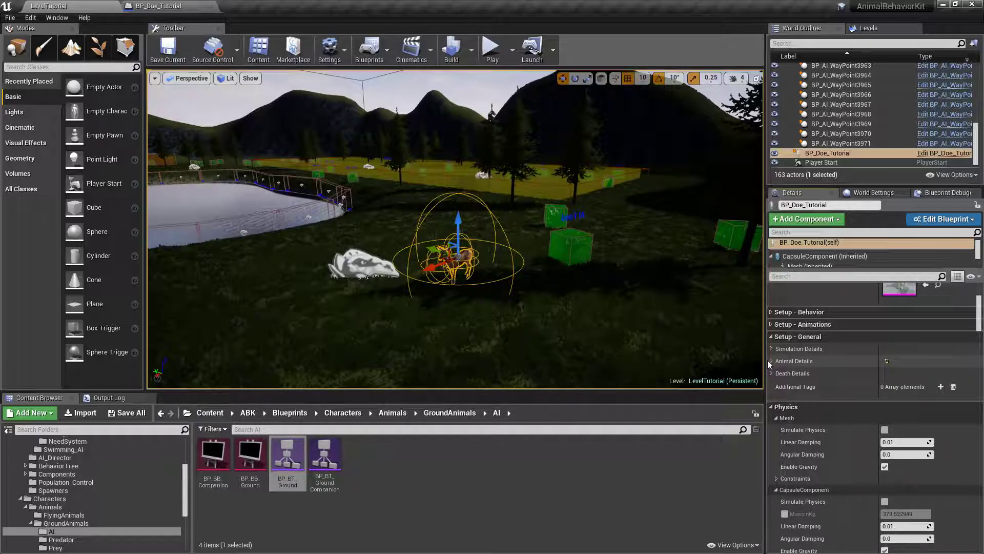
{"action": "left_click", "coordinate": [771, 349]}
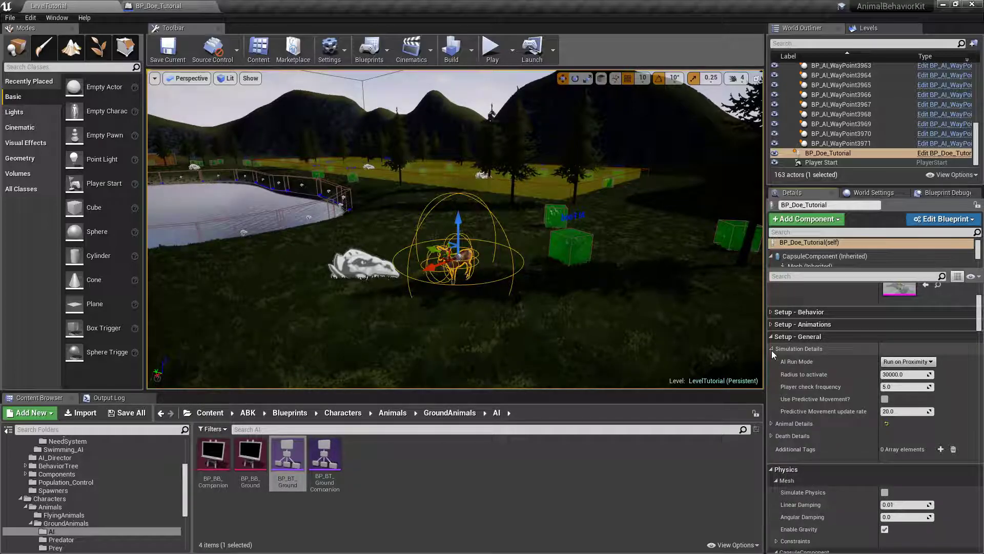
{"action": "left_click", "coordinate": [771, 349]}
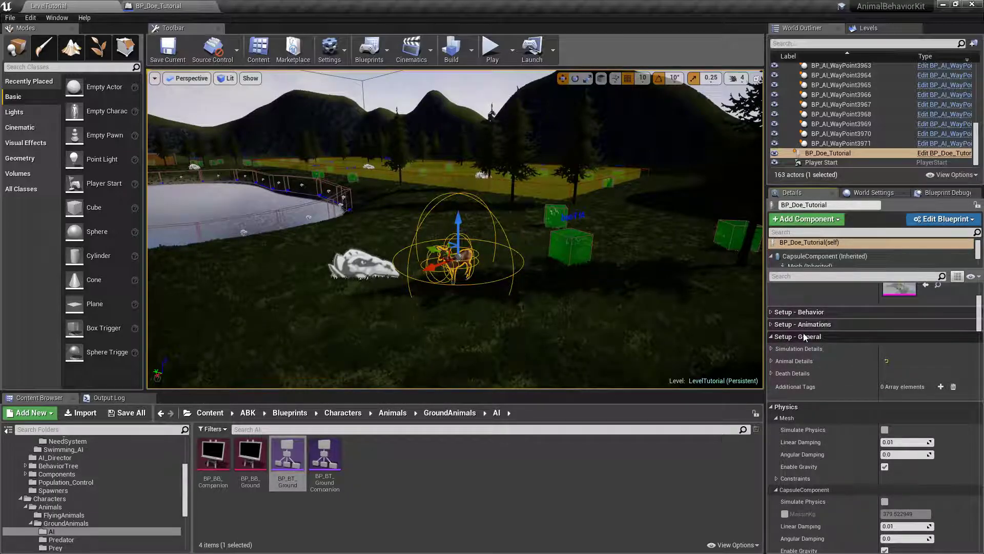
{"action": "left_click", "coordinate": [771, 312]}
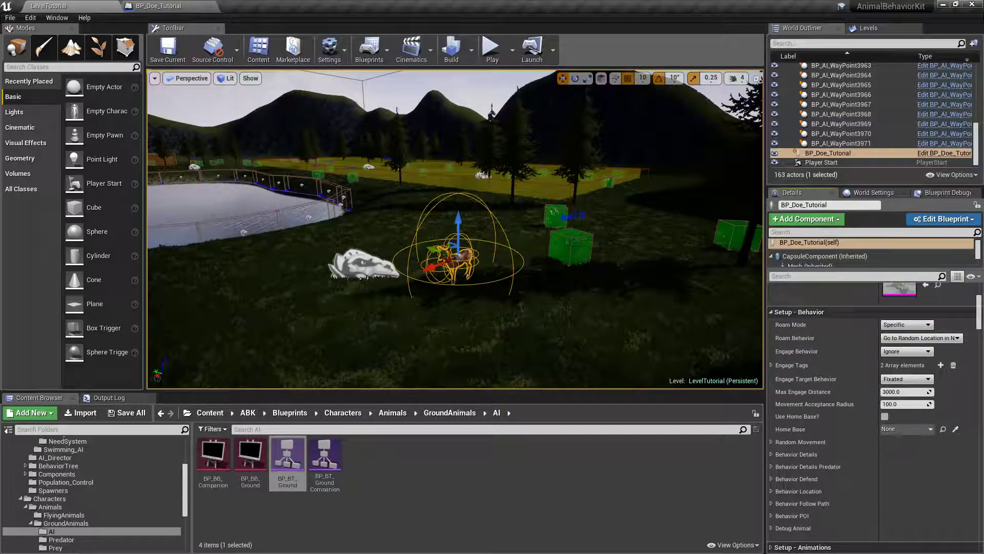
Examine the doe's Roam Behavior options alongside the level's bounding areas, waypoints and waypoint path.
{"action": "right_click_drag", "start_coordinate": [587, 252], "coordinate": [451, 281]}
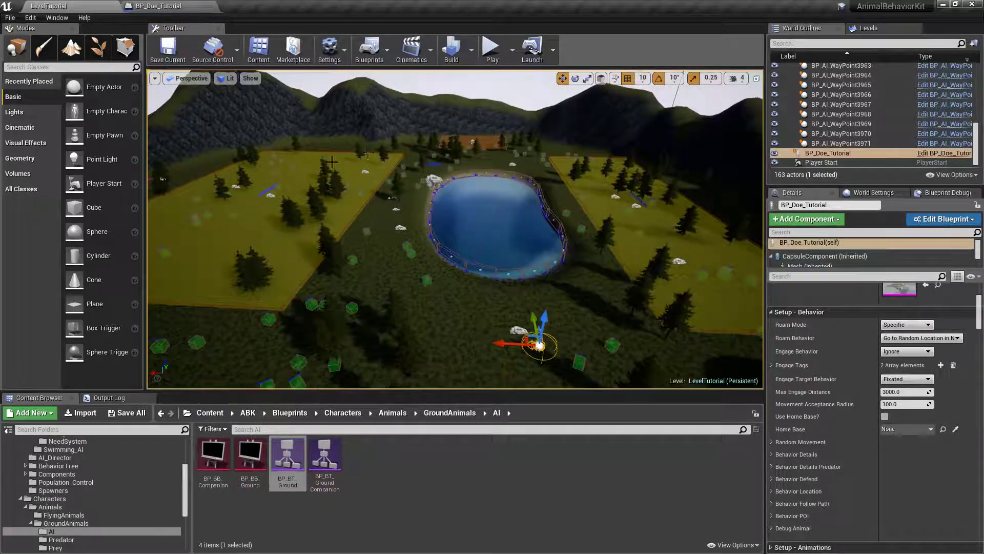
{"action": "right_click_drag", "start_coordinate": [656, 229], "coordinate": [589, 231]}
{"action": "right_click_drag", "start_coordinate": [565, 126], "coordinate": [700, 141]}
{"action": "right_click_drag", "start_coordinate": [686, 234], "coordinate": [692, 235]}
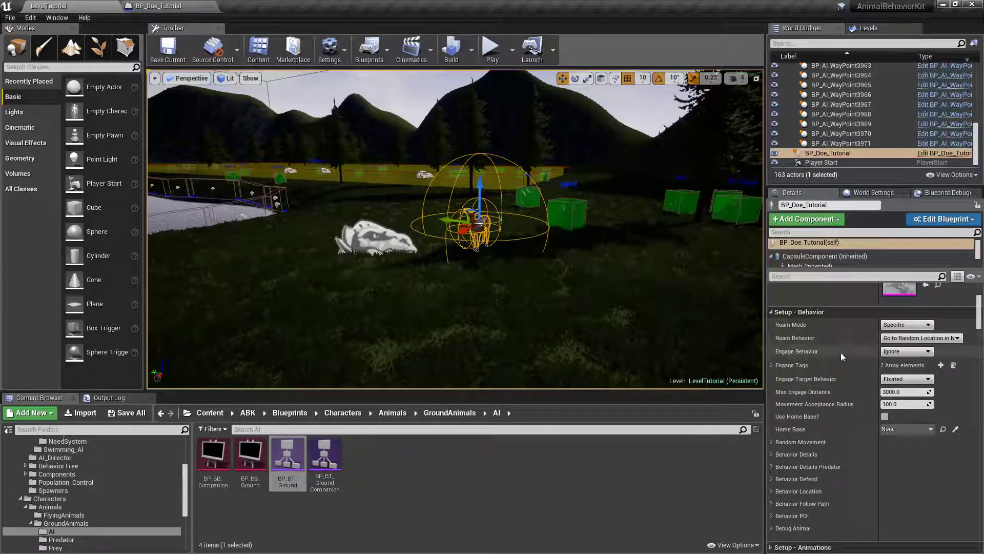
{"action": "scroll", "coordinate": [841, 352], "scroll_direction": "down", "scroll_amount": 1}
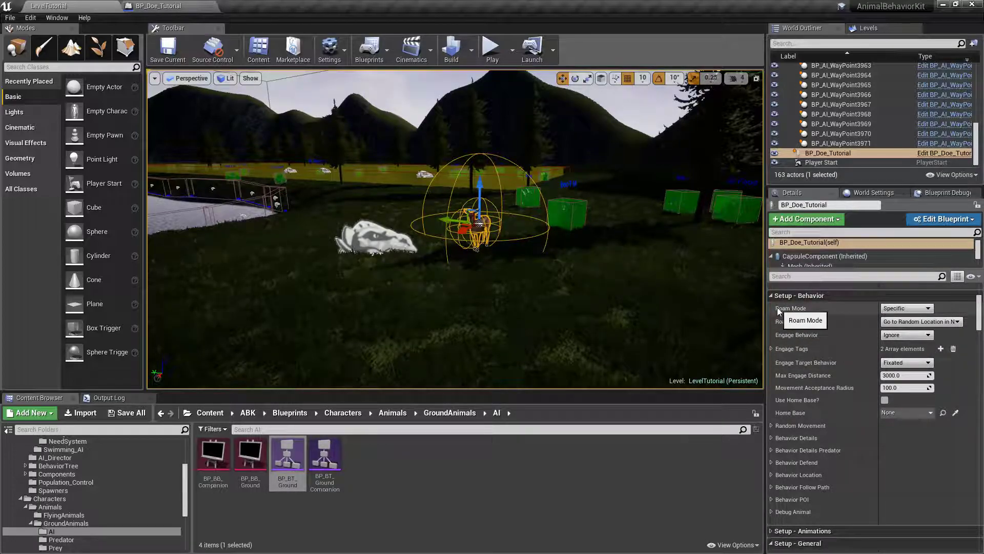
{"action": "left_click", "coordinate": [892, 321]}
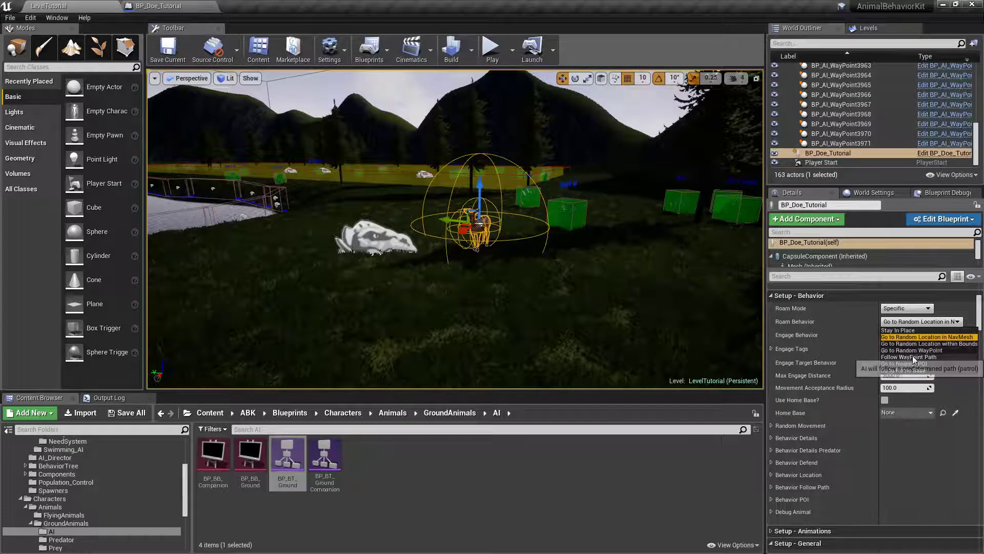
{"action": "right_click_drag", "start_coordinate": [635, 266], "coordinate": [426, 303]}
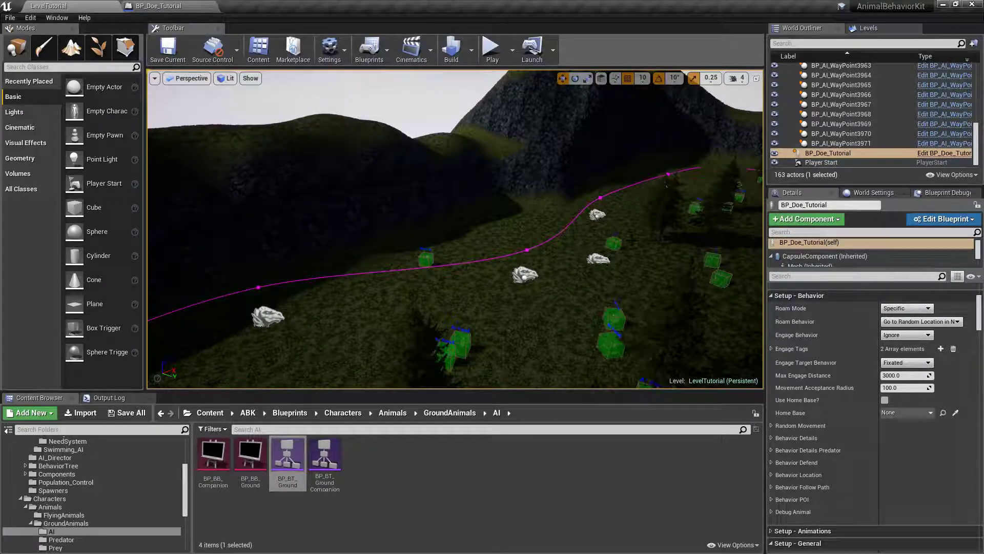
{"action": "left_click", "coordinate": [909, 322]}
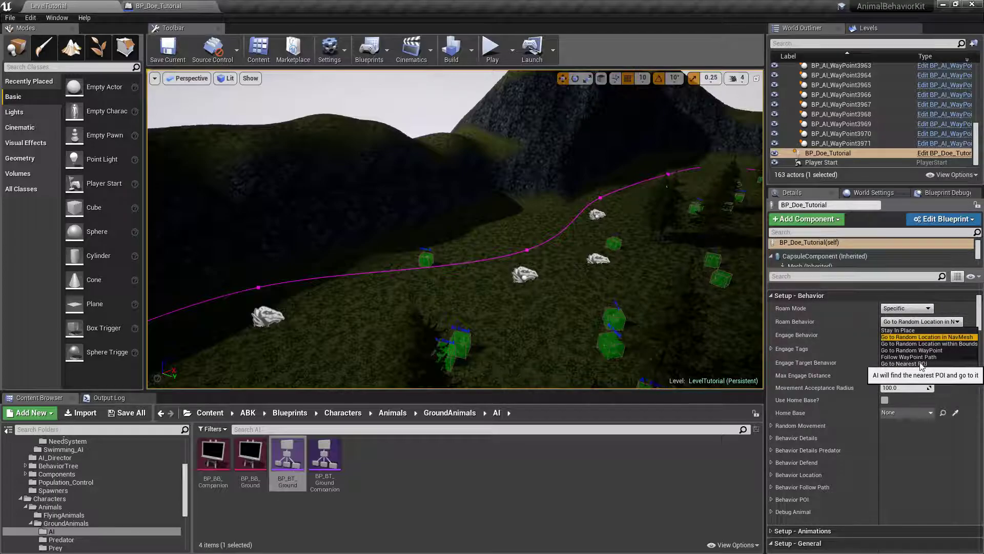
{"action": "right_click_drag", "start_coordinate": [512, 230], "coordinate": [677, 232]}
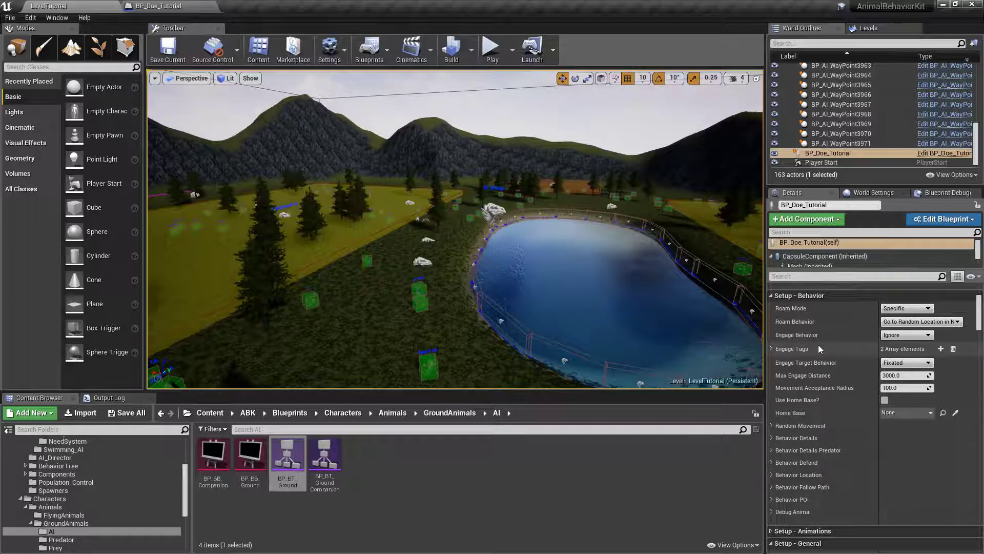
{"action": "left_click", "coordinate": [897, 322]}
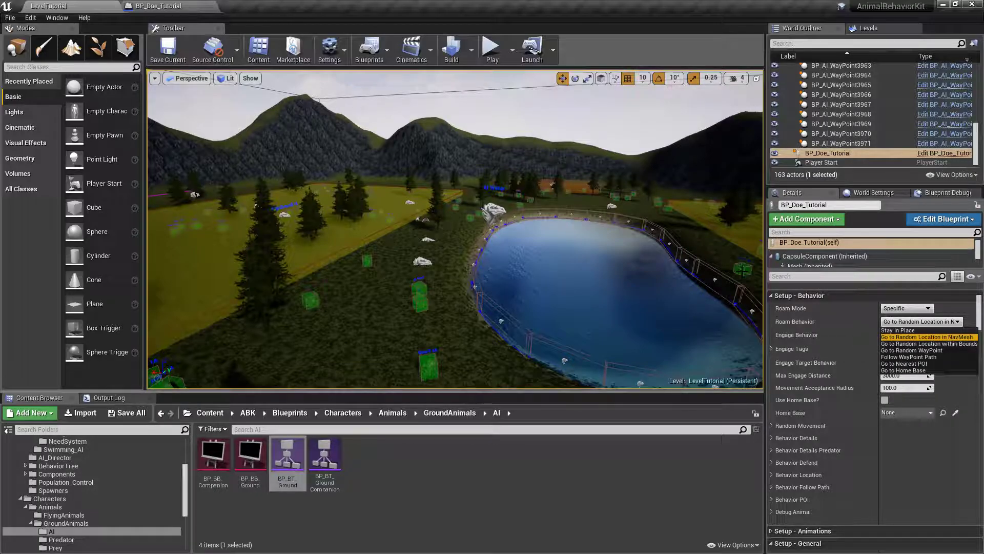
Duplicate the orange BP_AI_POI area and place the copy on the open ground between the lake and the end of the waypoint path.
{"action": "left_click", "coordinate": [445, 196]}
{"action": "right_click_drag", "start_coordinate": [444, 196], "coordinate": [512, 257]}
{"action": "key", "text": "e"}
{"action": "right_click_drag", "start_coordinate": [485, 179], "coordinate": [378, 153]}
{"action": "key", "text": "w"}
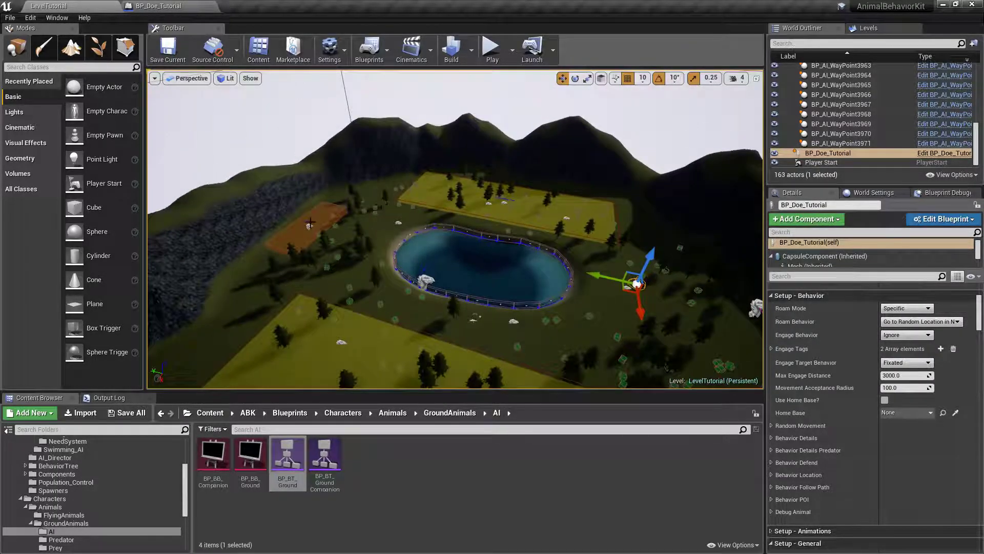
{"action": "left_click", "coordinate": [309, 224]}
{"action": "key", "text": "f"}
{"action": "right_click_drag", "start_coordinate": [310, 224], "coordinate": [447, 226]}
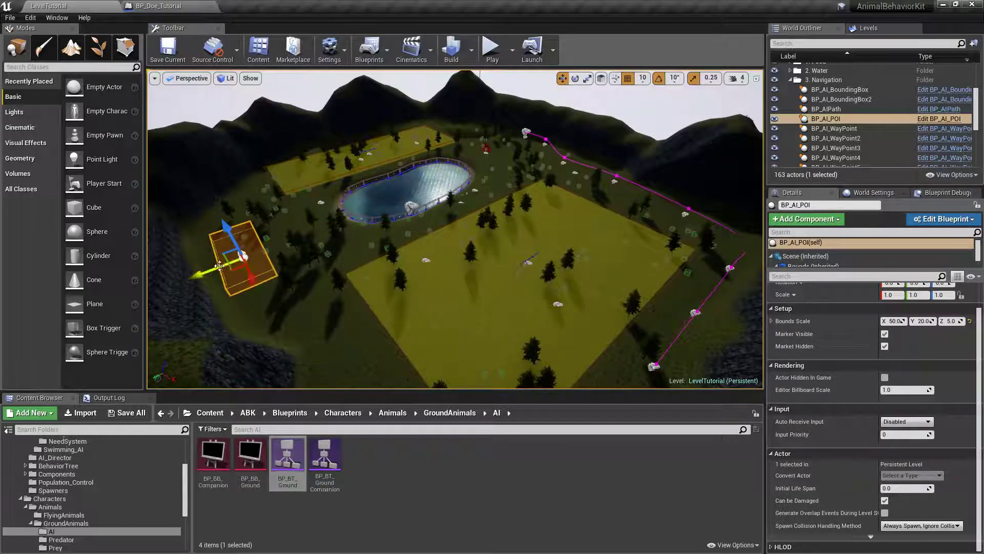
{"action": "left_click_drag", "start_coordinate": [213, 270], "coordinate": [516, 186], "text": "alt"}
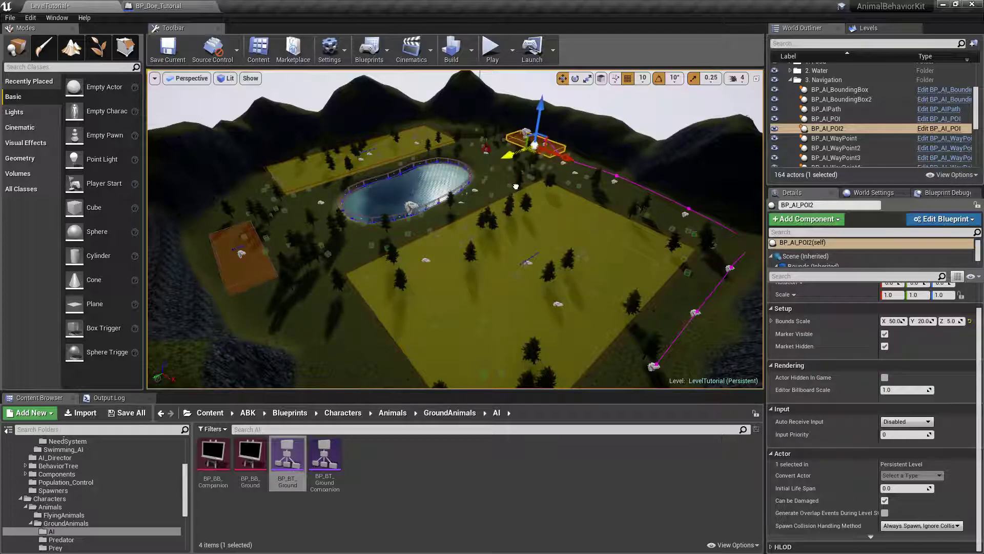
{"action": "right_click_drag", "start_coordinate": [516, 186], "coordinate": [605, 210]}
{"action": "left_click_drag", "start_coordinate": [406, 254], "coordinate": [452, 252]}
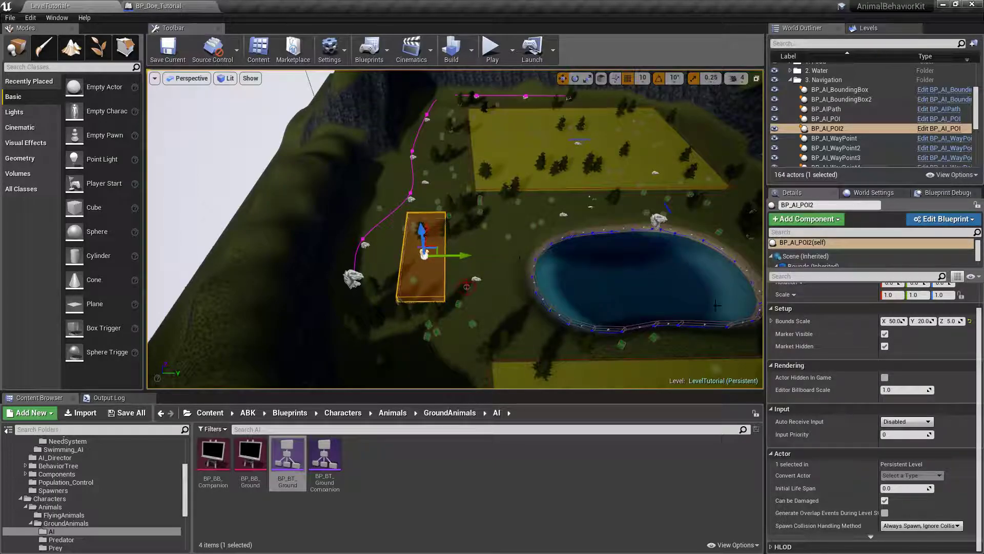
Set the copied POI area's Bounds Scale to X 30 and Y 30 and shift it along its Y axis beside the path.
{"action": "left_click_drag", "start_coordinate": [879, 335], "coordinate": [854, 334]}
{"action": "left_click", "coordinate": [905, 320]}
{"action": "key", "text": "Return"}
{"action": "left_click_drag", "start_coordinate": [473, 257], "coordinate": [480, 256]}
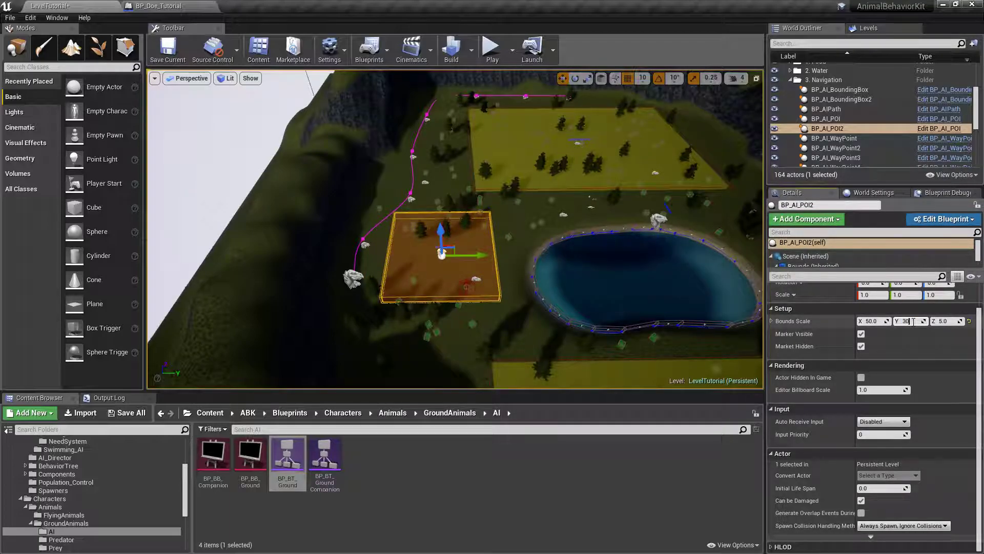
{"action": "key", "text": "Return"}
{"action": "left_click", "coordinate": [874, 322]}
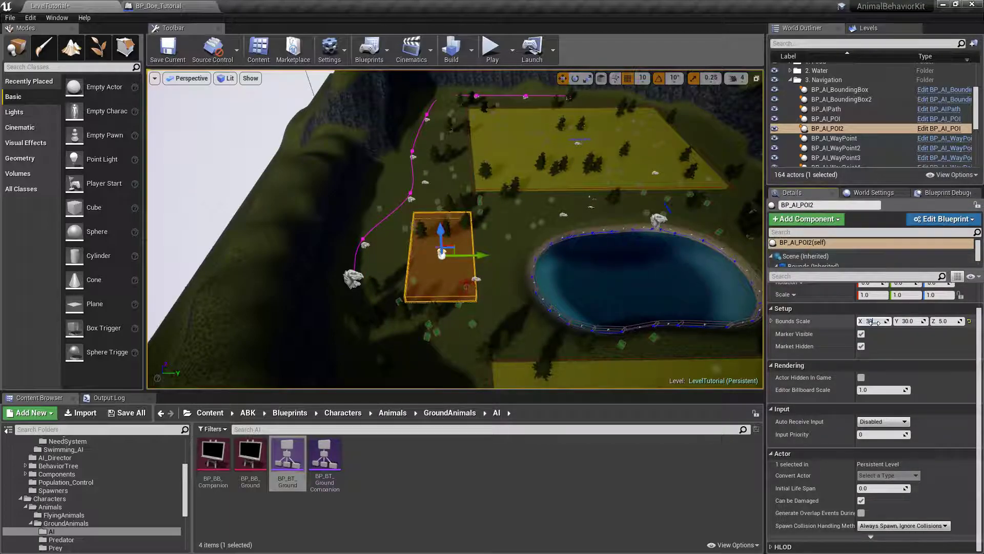
{"action": "type", "text": "30"}
{"action": "key", "text": "Return"}
{"action": "left_click_drag", "start_coordinate": [488, 257], "coordinate": [467, 255]}
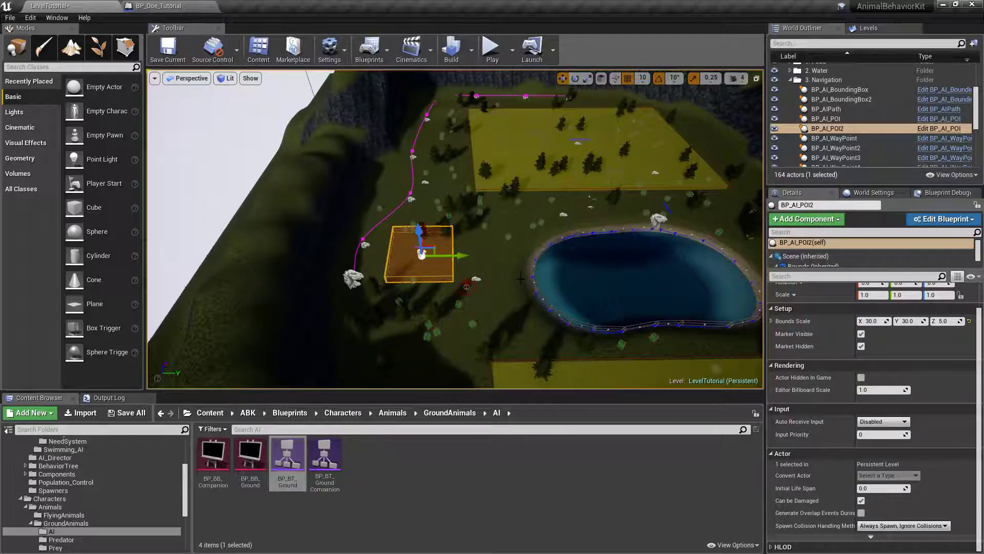
Turn off Marker Hidden for both BP_AI_BoundingBox and BP_AI_BoundingBox2.
{"action": "right_click_drag", "start_coordinate": [569, 279], "coordinate": [754, 295]}
{"action": "mouse_move", "coordinate": [582, 256]}
{"action": "right_mouse_down"}
{"action": "mouse_move", "coordinate": [581, 236]}
{"action": "mouse_move", "coordinate": [581, 256]}
{"action": "right_mouse_up"}
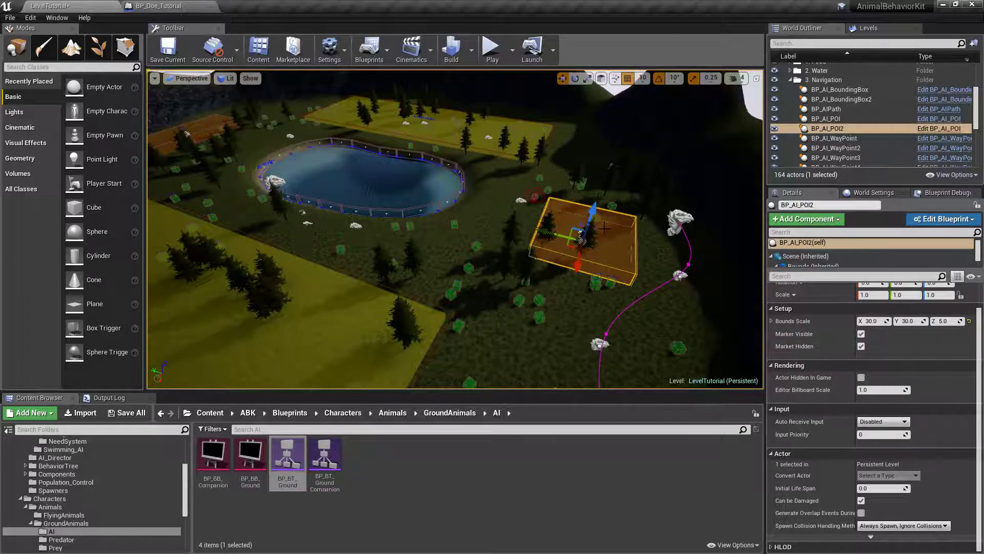
{"action": "right_click_drag", "start_coordinate": [603, 231], "coordinate": [597, 205]}
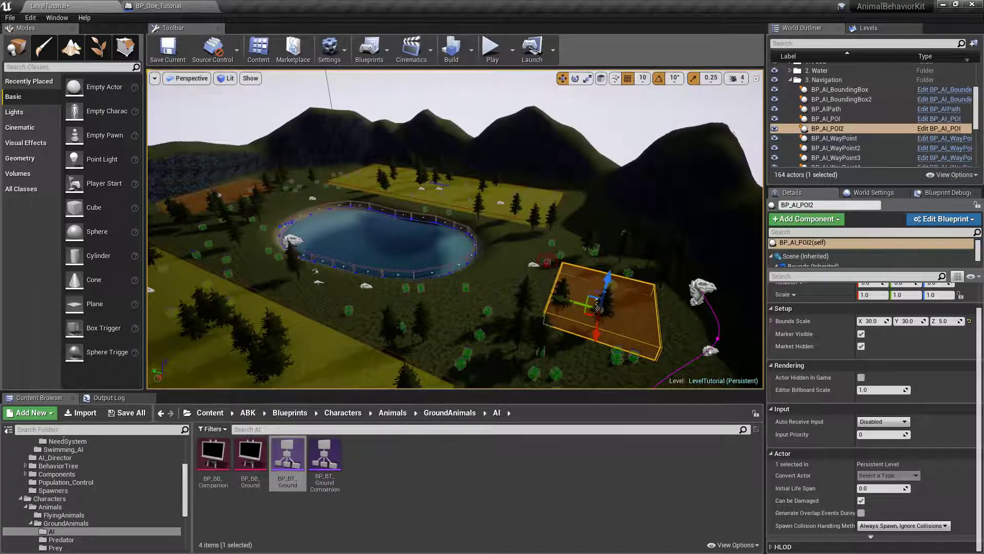
{"action": "left_click", "coordinate": [843, 91]}
{"action": "left_click", "coordinate": [841, 98], "text": "ctrl"}
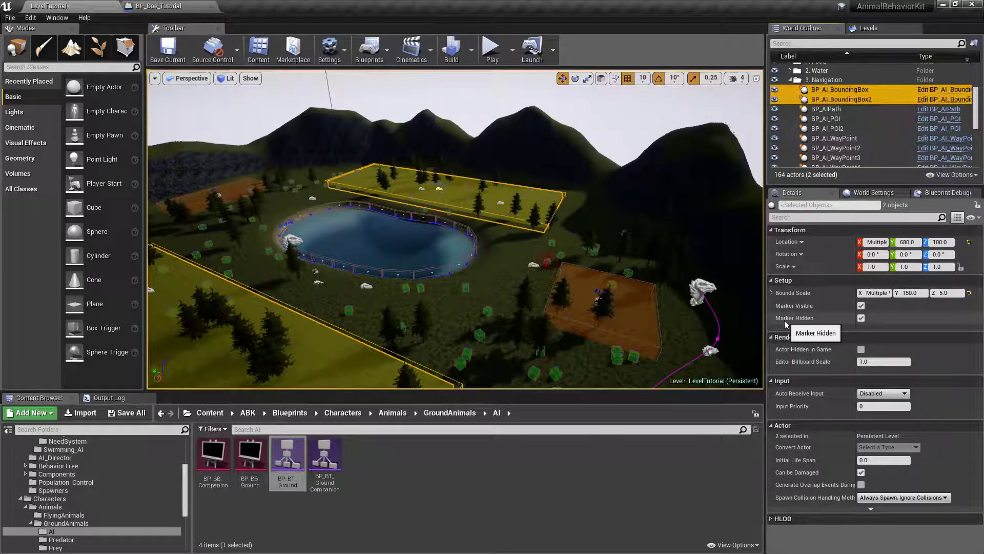
{"action": "left_click", "coordinate": [861, 318]}
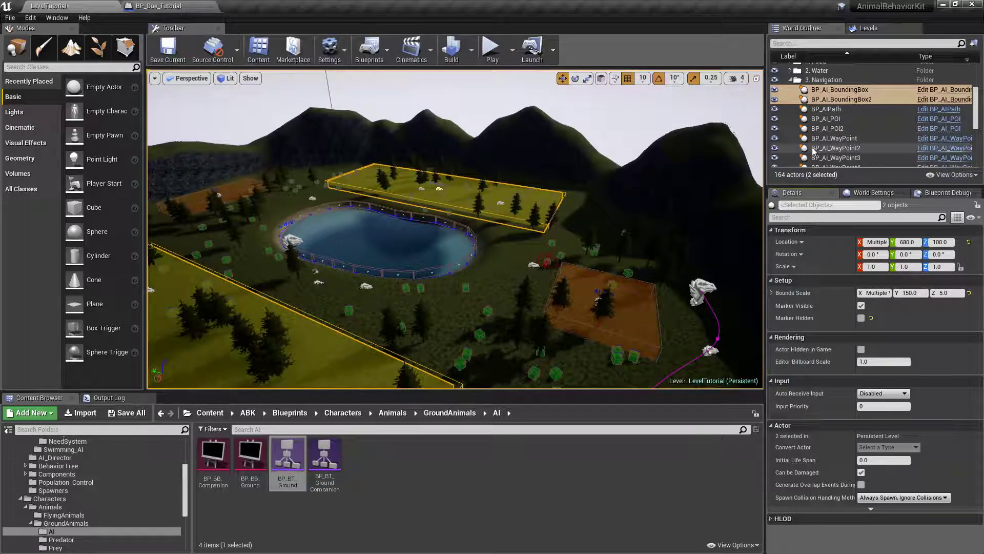
Turn off Marker Hidden for BP_AI_POI and BP_AI_POI2, clear the selection, and save all changes.
{"action": "left_click", "coordinate": [833, 120]}
{"action": "left_click", "coordinate": [849, 129], "text": "ctrl"}
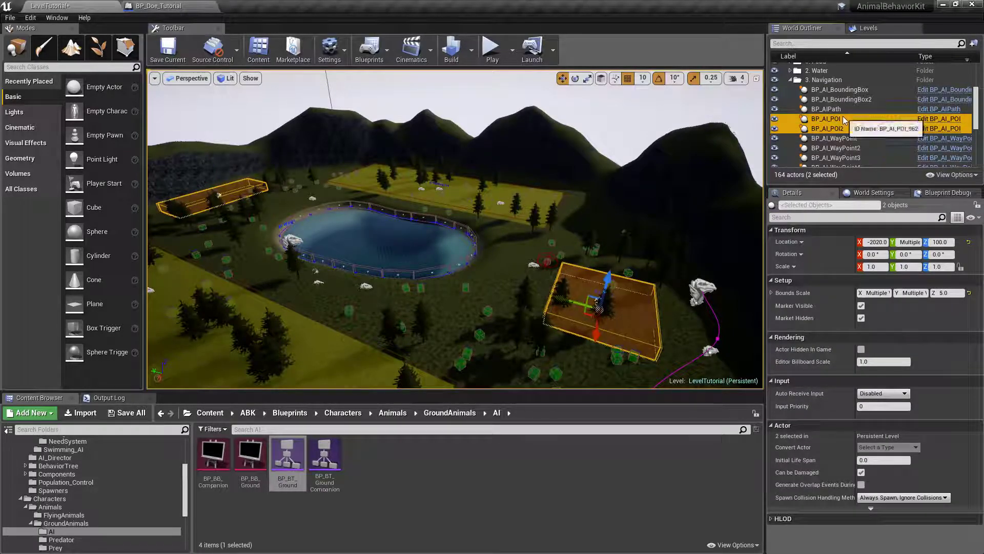
{"action": "left_click", "coordinate": [861, 318]}
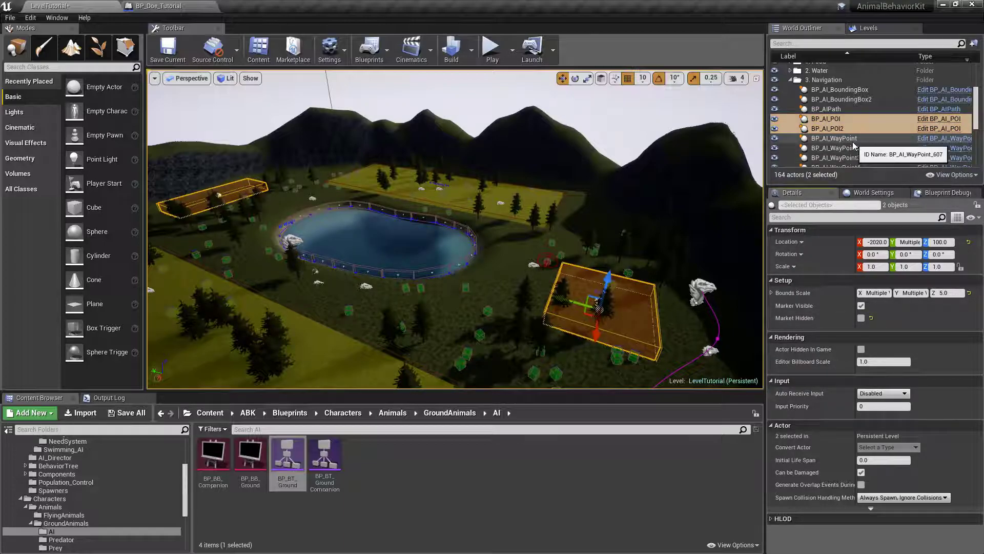
{"action": "right_click_drag", "start_coordinate": [564, 231], "coordinate": [405, 251]}
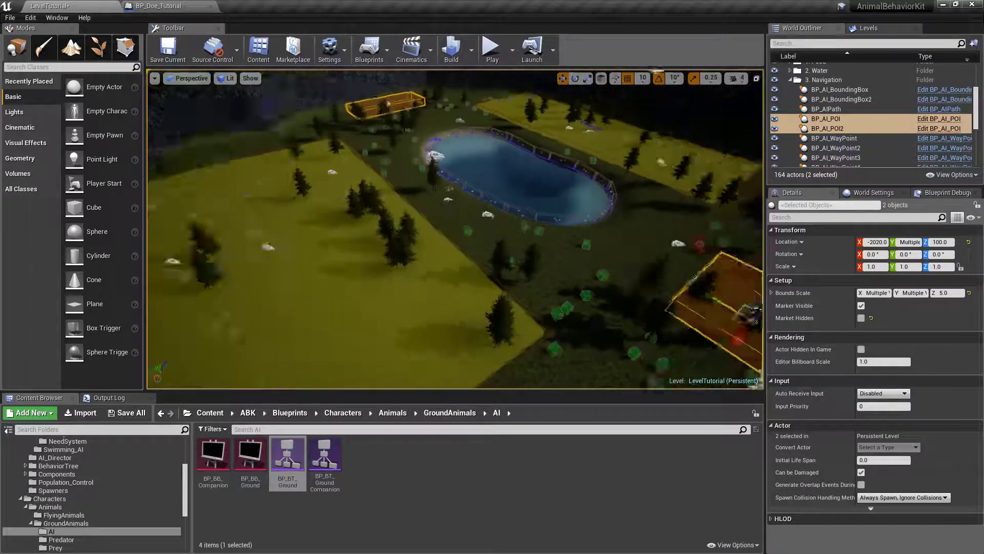
{"action": "key", "text": "Escape"}
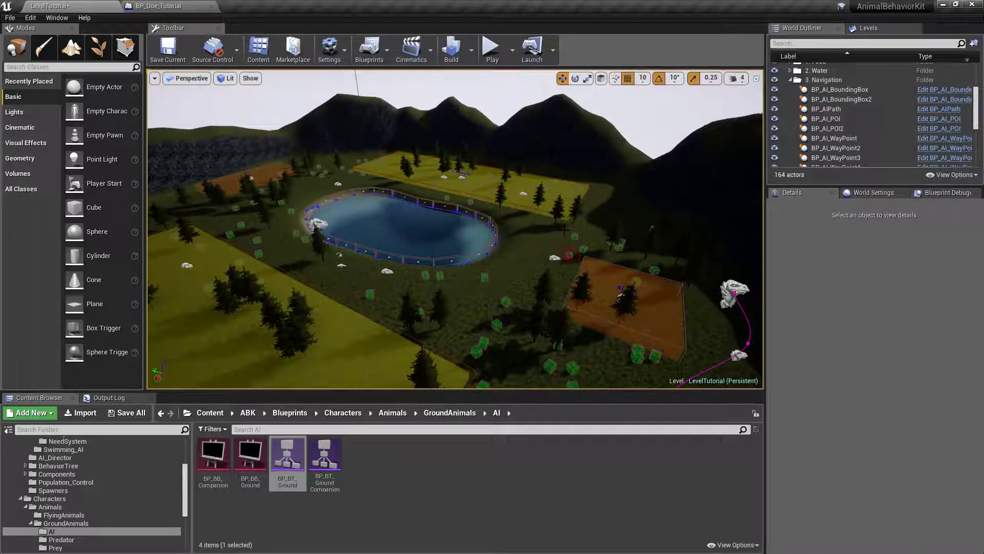
{"action": "left_click", "coordinate": [126, 413]}
{"action": "left_click", "coordinate": [580, 377]}
Run the level in the viewport to check the bounding box and POI markers in game, and stop the session.
{"action": "right_click_drag", "start_coordinate": [580, 376], "coordinate": [591, 381]}
{"action": "key", "text": "w"}
{"action": "right_click_drag", "start_coordinate": [329, 281], "coordinate": [348, 307]}
{"action": "left_click", "coordinate": [332, 267]}
{"action": "key", "text": "Escape"}
{"action": "key", "text": "s"}
{"action": "right_click_drag", "start_coordinate": [333, 266], "coordinate": [307, 231]}
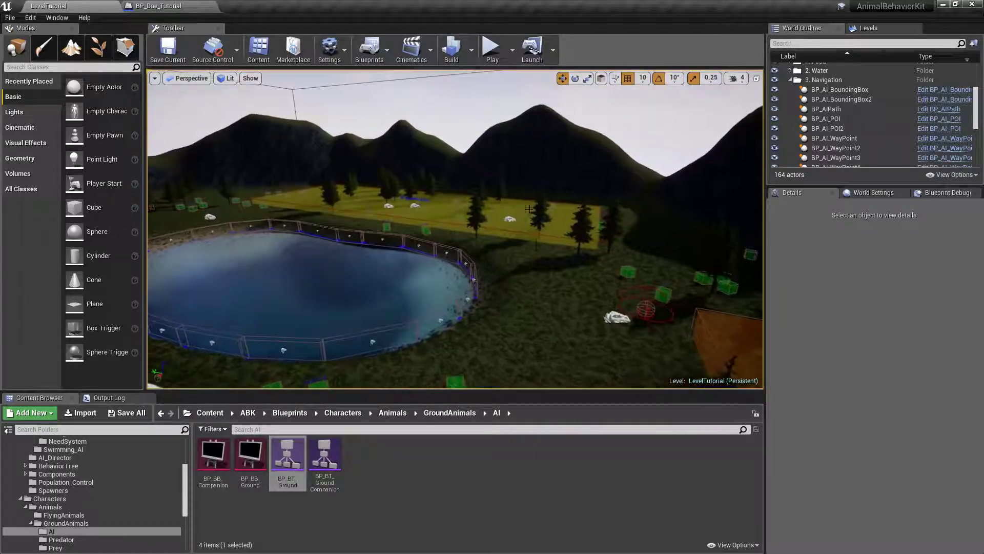
{"action": "left_click", "coordinate": [492, 49]}
{"action": "key", "text": "w"}
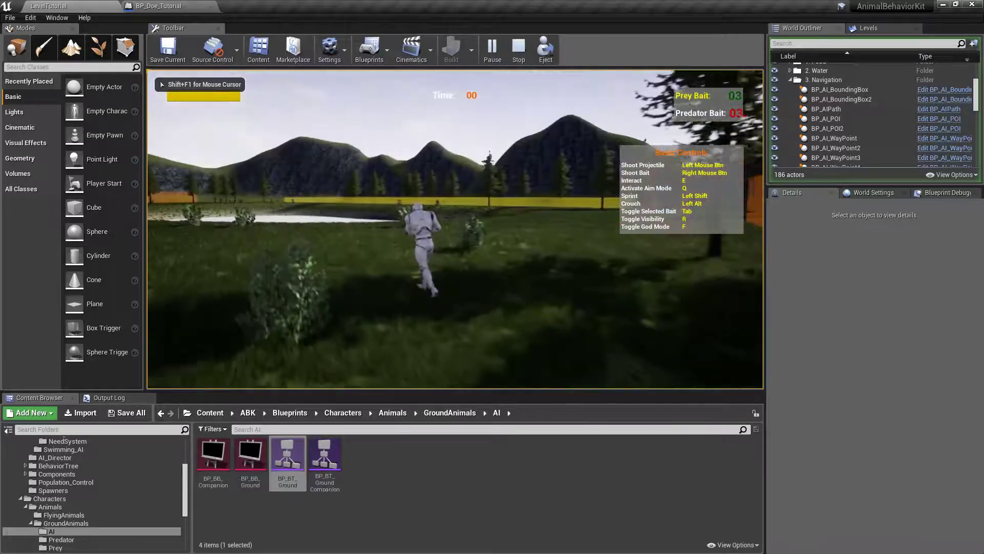
{"action": "key", "text": "shift+F1"}
{"action": "key", "text": "Escape"}
Set the Roam Behavior of BP_Doe_Tutorial to Stay In Place.
{"action": "right_click_drag", "start_coordinate": [474, 95], "coordinate": [503, 131]}
{"action": "key", "text": "w"}
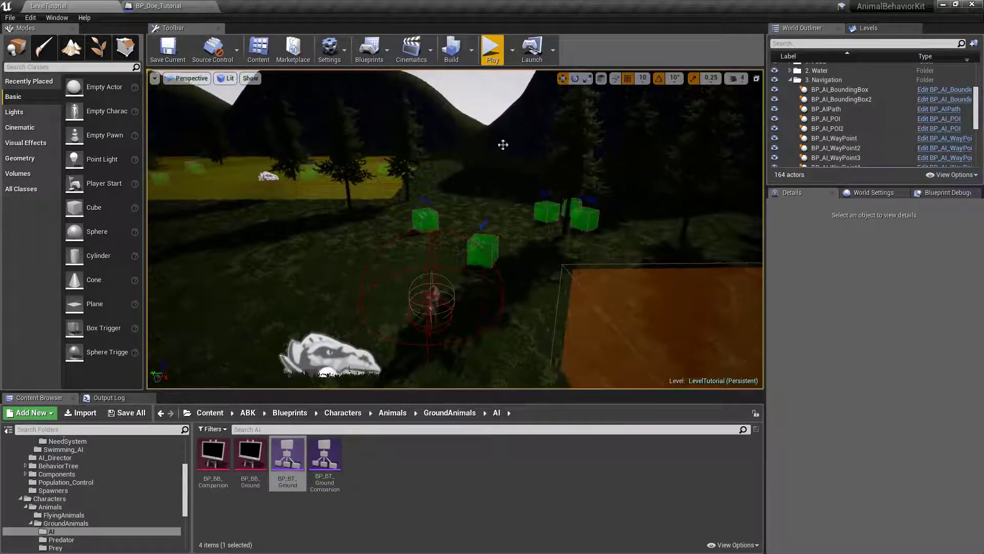
{"action": "left_click", "coordinate": [432, 300]}
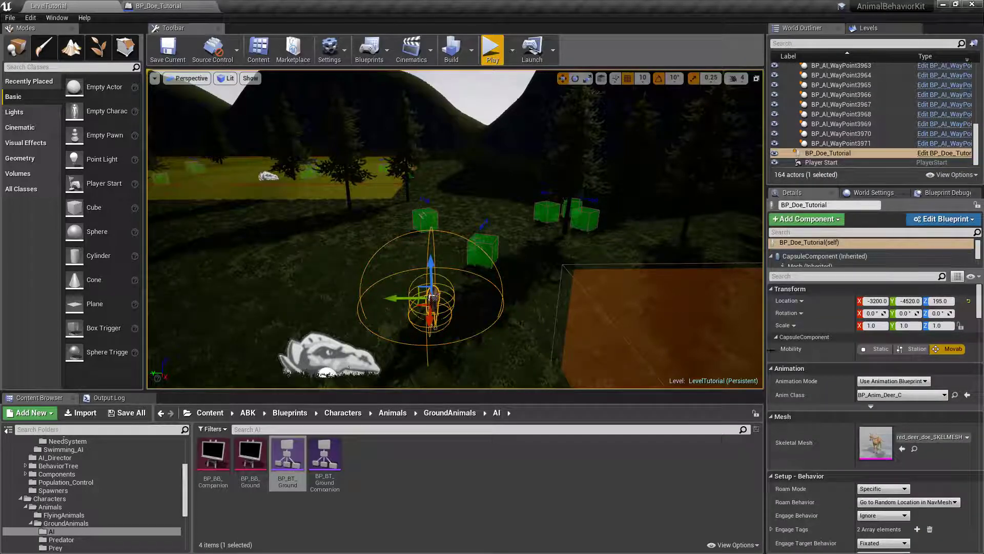
{"action": "scroll", "coordinate": [872, 390], "scroll_direction": "down", "scroll_amount": 3}
{"action": "left_click", "coordinate": [883, 387]}
{"action": "left_click", "coordinate": [880, 396]}
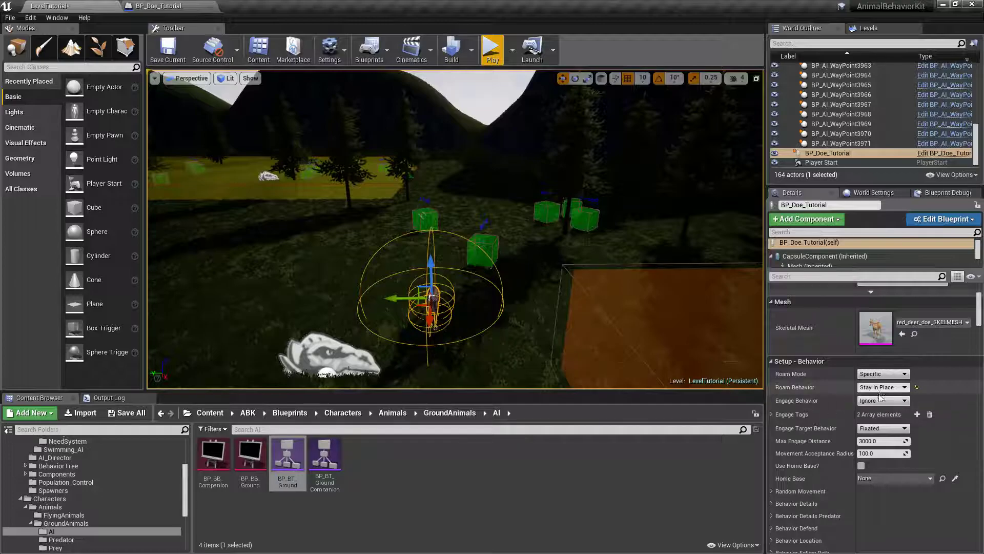
Run the level in the viewport, approach the doe to check its Stay In Place behavior, and stop the session.
{"action": "left_click", "coordinate": [492, 49]}
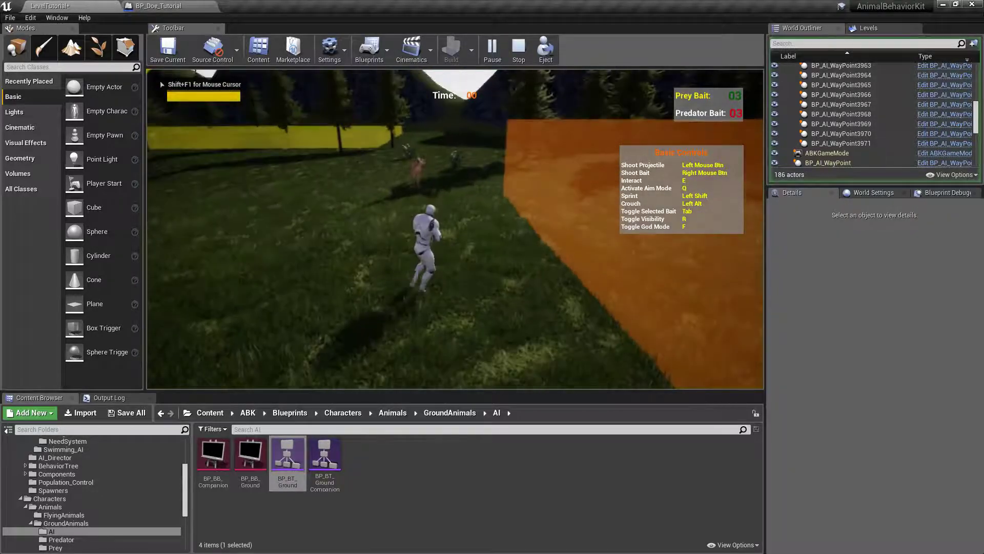
{"action": "key", "text": "w"}
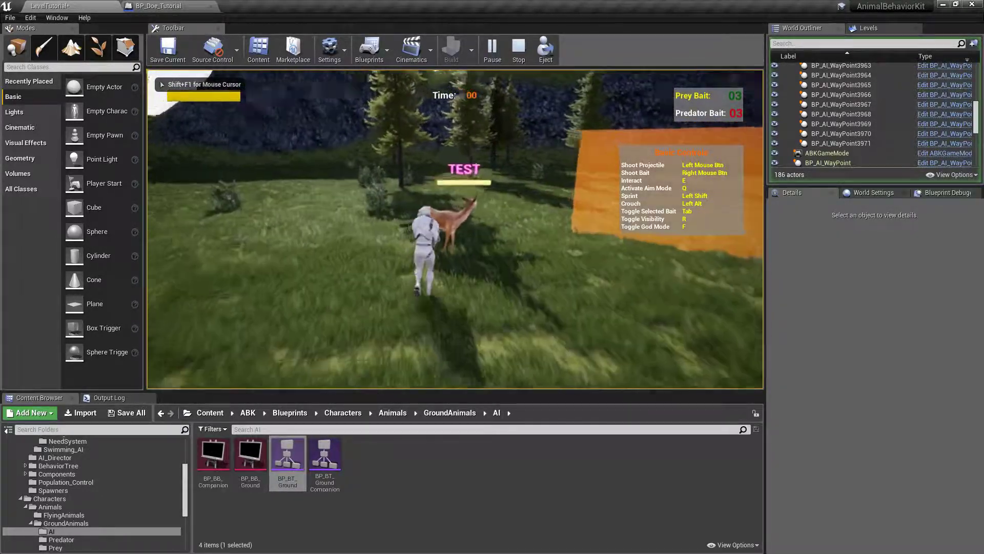
{"action": "key", "text": "w"}
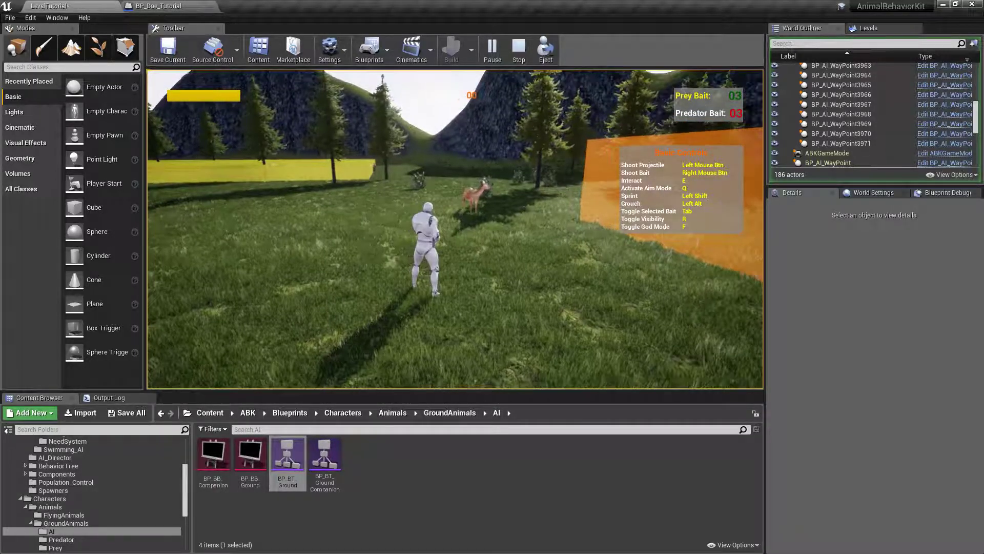
{"action": "key", "text": "Escape"}
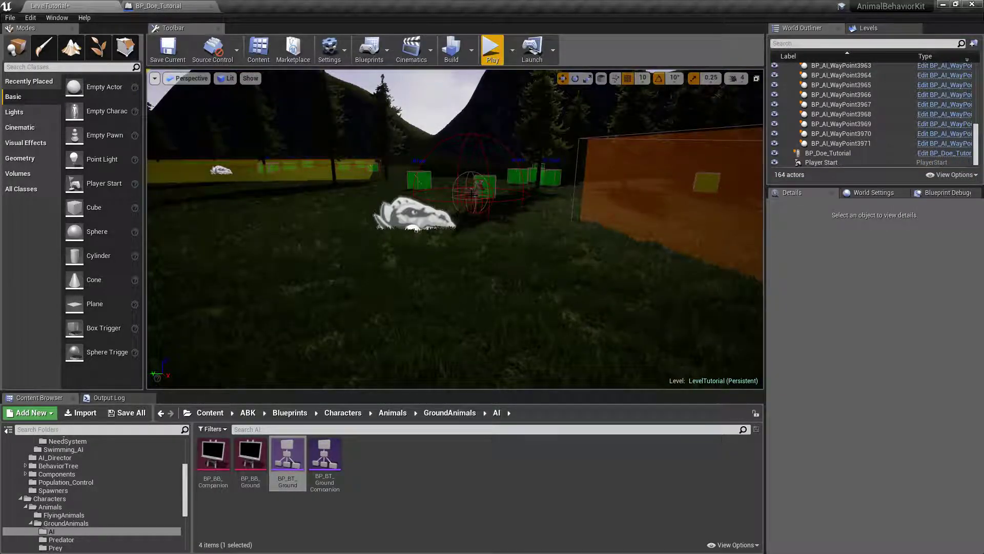
Keep the doe's Engage Behavior on Ignore and set its Roam Behavior to Go to Random Location in NavMesh.
{"action": "left_click", "coordinate": [471, 194]}
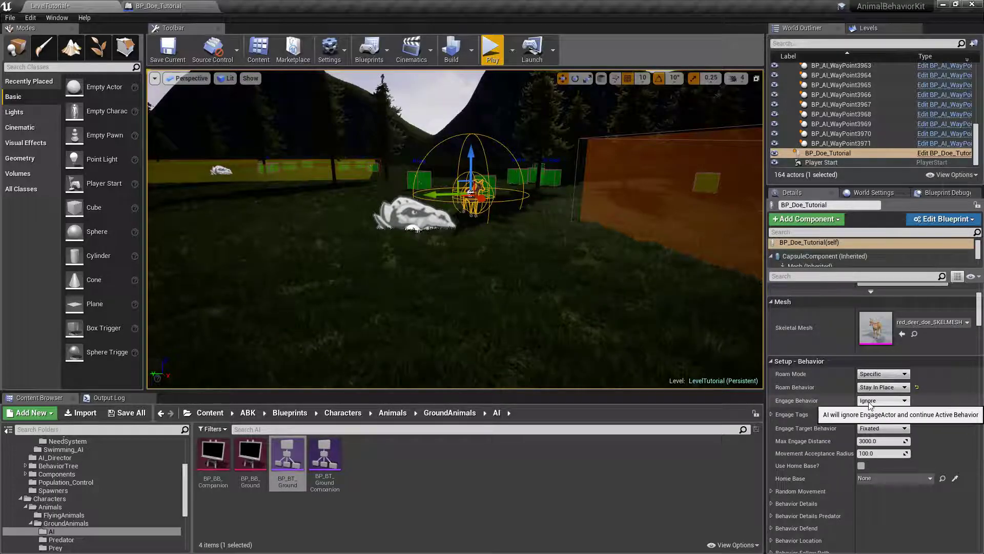
{"action": "left_click", "coordinate": [874, 401]}
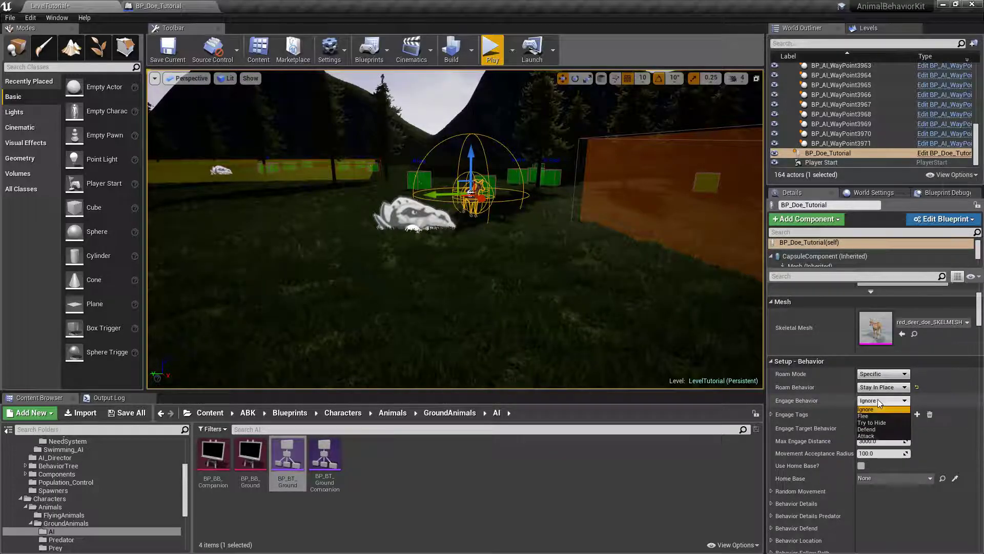
{"action": "left_click", "coordinate": [870, 410]}
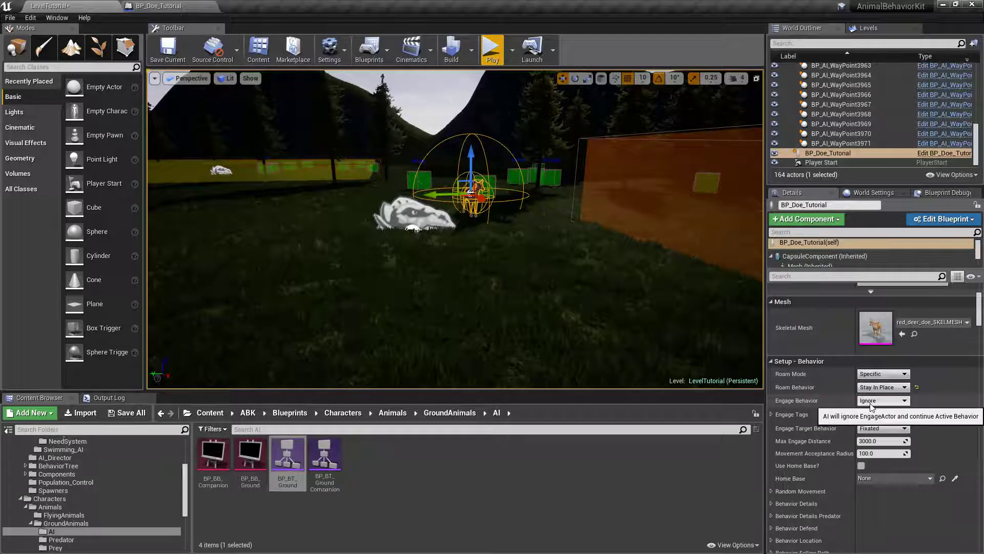
{"action": "left_click", "coordinate": [881, 388]}
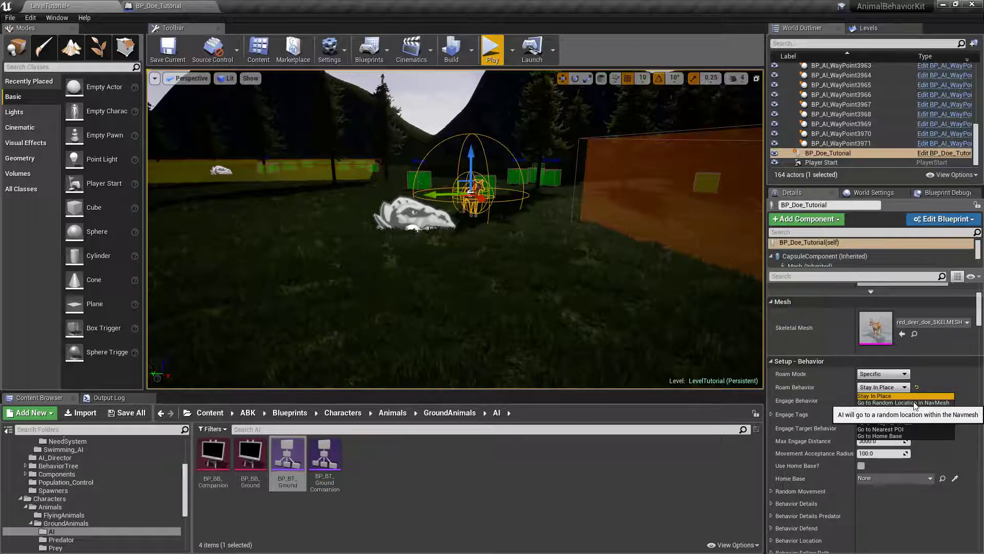
{"action": "left_click", "coordinate": [897, 404]}
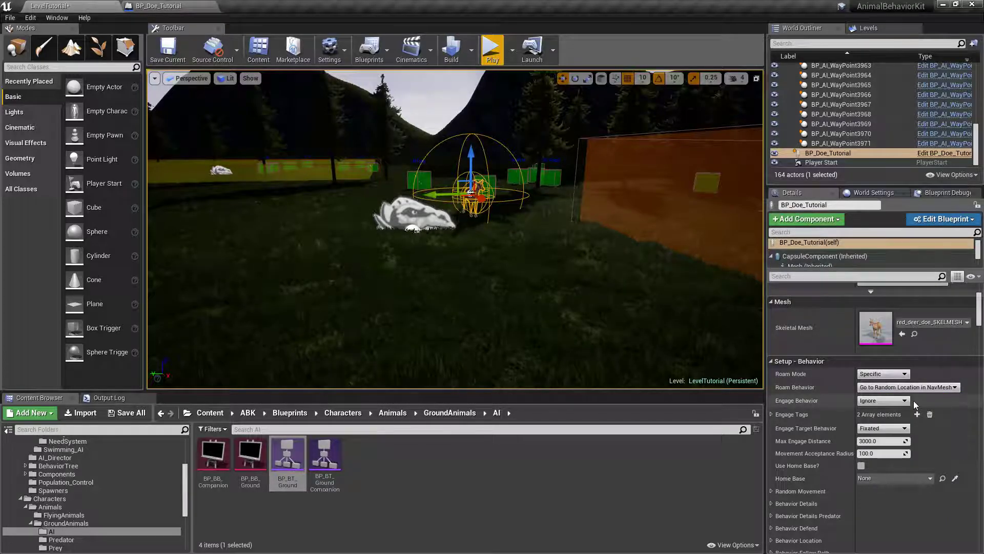
Run the level in the viewport, follow the doe to check its random NavMesh roaming, and stop the session.
{"action": "left_click", "coordinate": [493, 50]}
{"action": "key", "text": "w"}
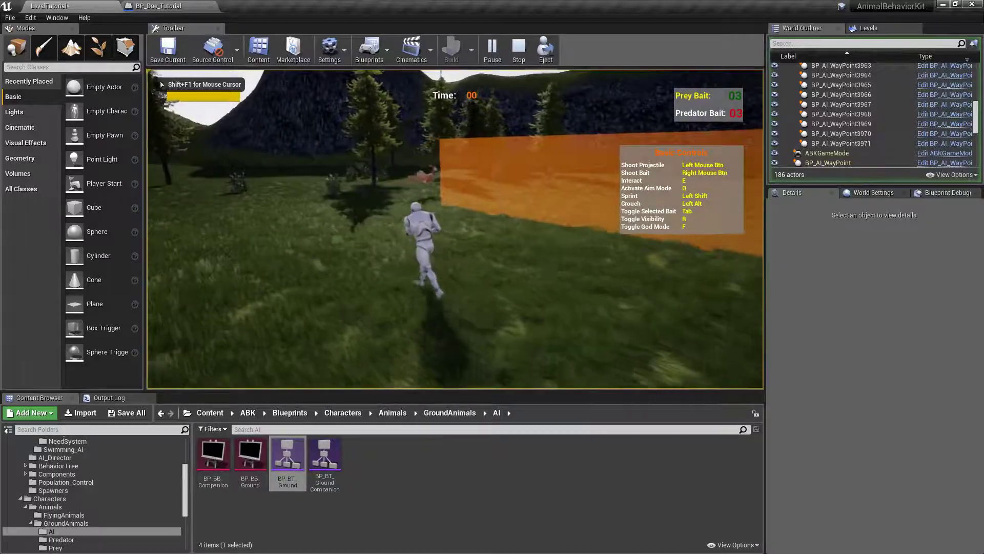
{"action": "key", "text": "w"}
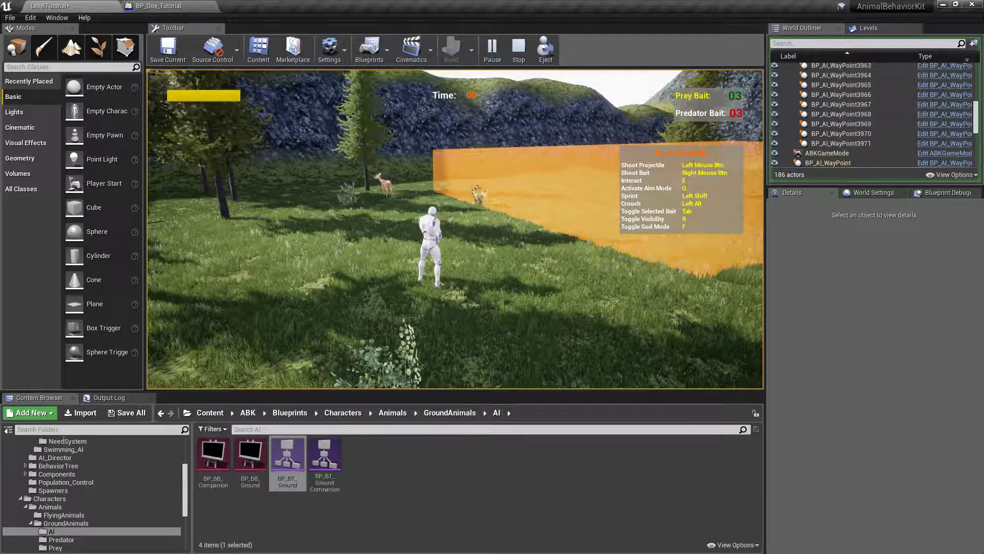
{"action": "key", "text": "q"}
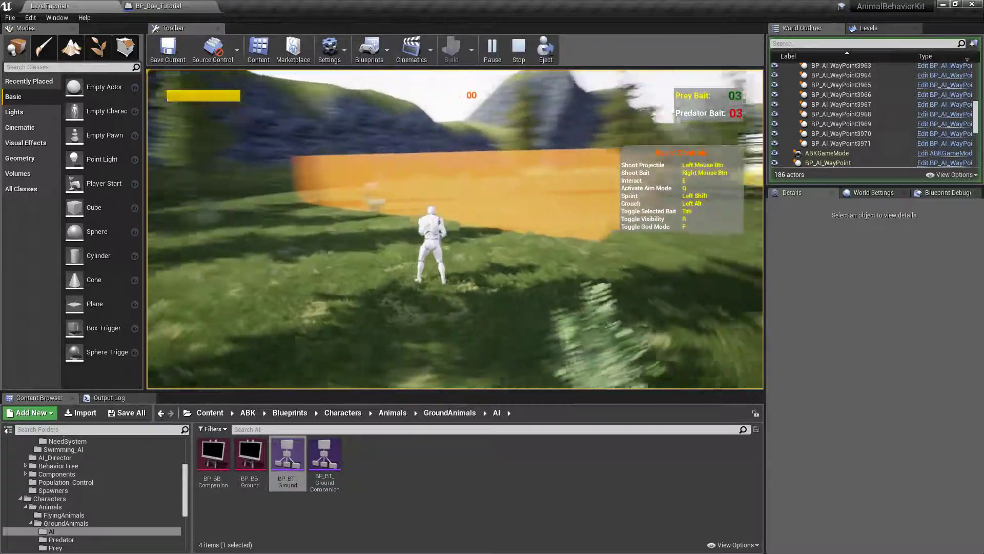
{"action": "key", "text": "w"}
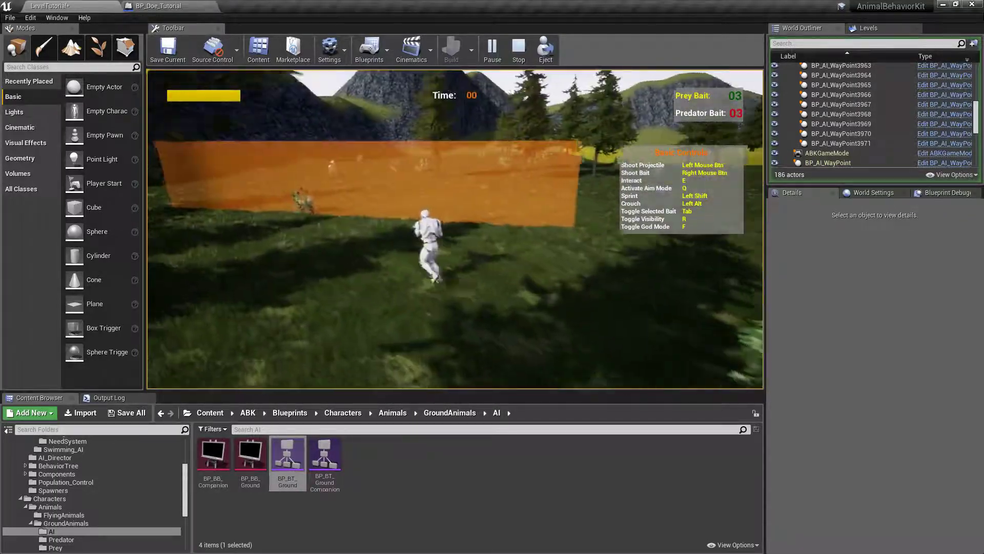
{"action": "key", "text": "w"}
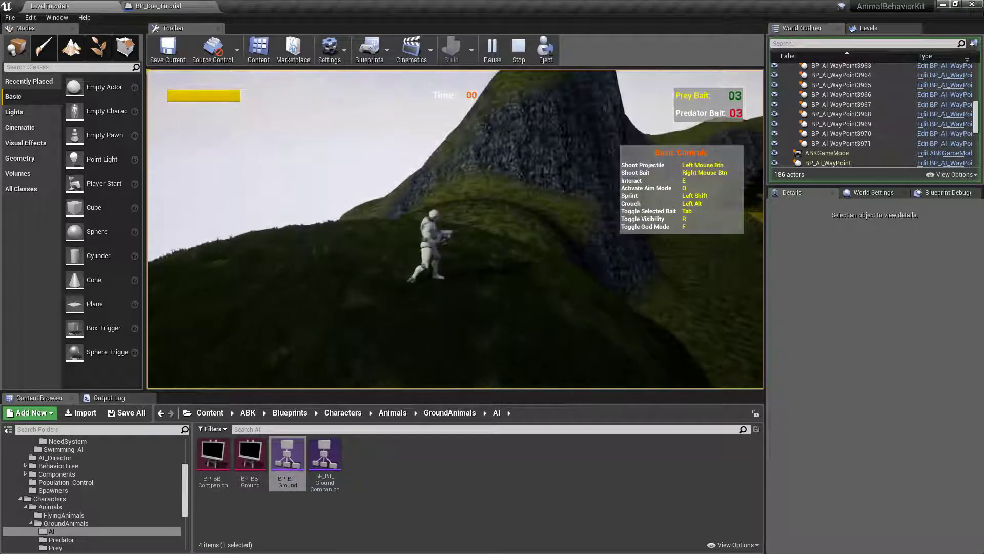
{"action": "key", "text": "Escape"}
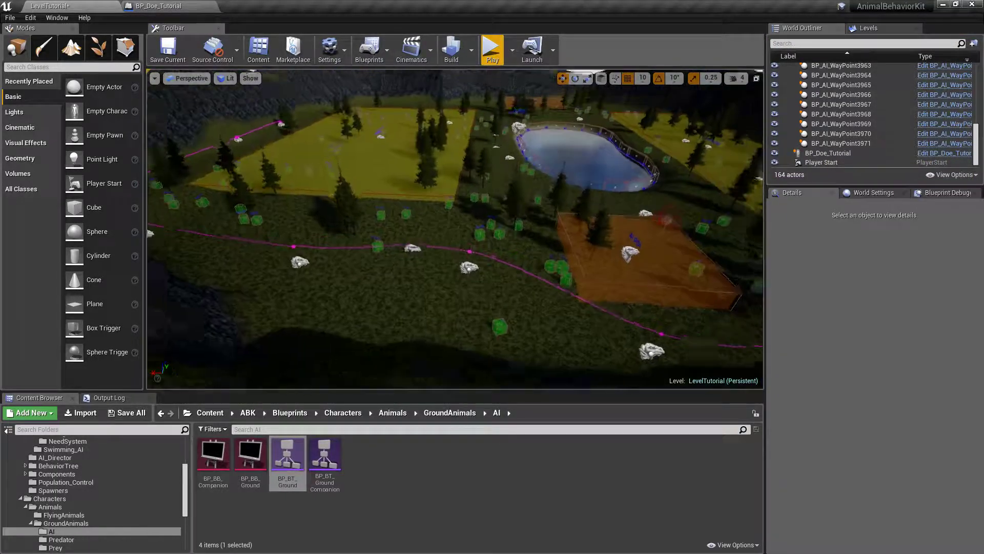
Select and focus BP_Doe_Tutorial, and set its Roam Behavior to Go to Random Location within Bounds.
{"action": "right_click_drag", "start_coordinate": [430, 188], "coordinate": [451, 171]}
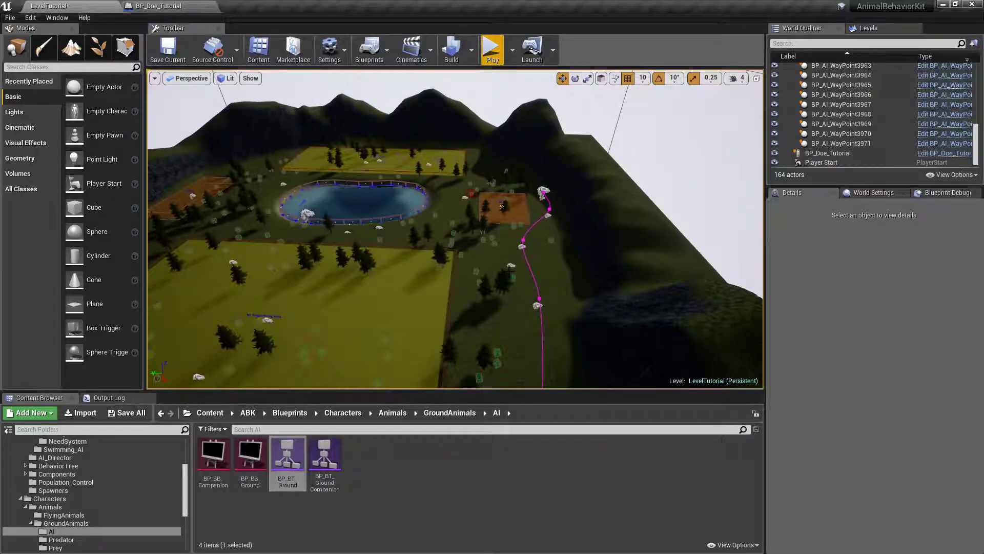
{"action": "right_click_drag", "start_coordinate": [456, 229], "coordinate": [414, 230]}
{"action": "right_click_drag", "start_coordinate": [461, 187], "coordinate": [344, 177]}
{"action": "right_click_drag", "start_coordinate": [387, 234], "coordinate": [477, 239]}
{"action": "left_click", "coordinate": [829, 152]}
{"action": "double_click", "coordinate": [830, 154]}
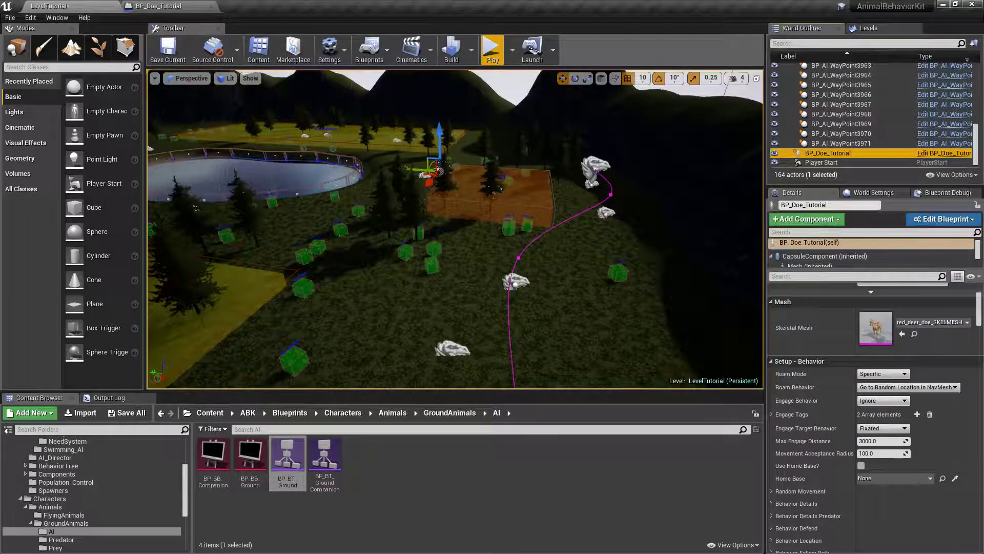
{"action": "left_click", "coordinate": [894, 387]}
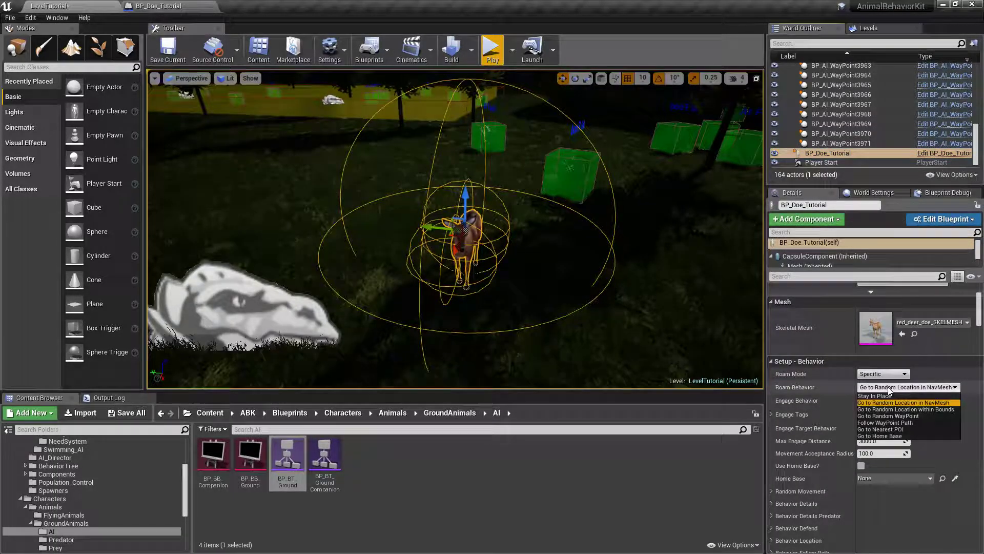
{"action": "left_click", "coordinate": [918, 403]}
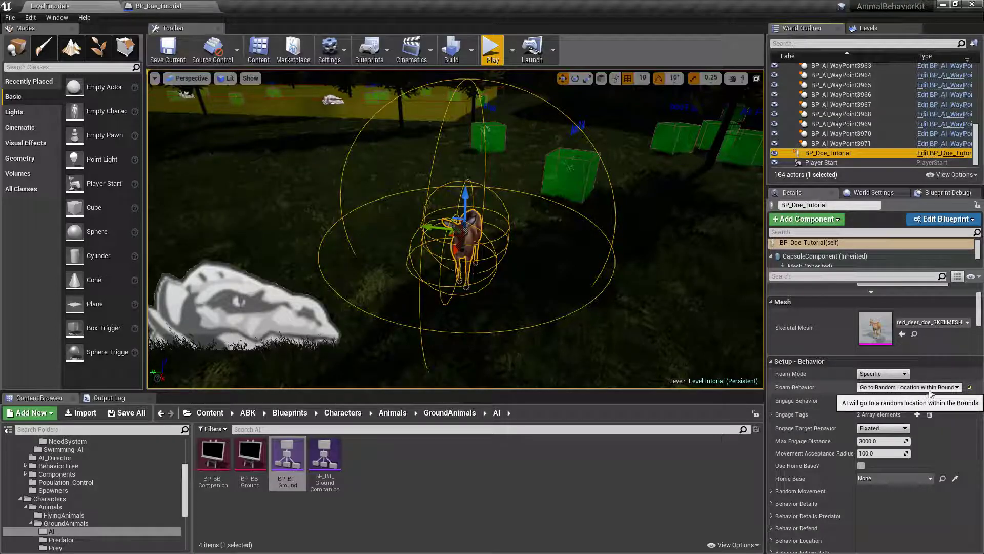
Examine the yellow bounding box areas on both sides of the lake and the doe's position relative to them.
{"action": "key", "text": "s"}
{"action": "right_click_drag", "start_coordinate": [589, 241], "coordinate": [513, 205]}
{"action": "right_click_drag", "start_coordinate": [568, 195], "coordinate": [555, 198]}
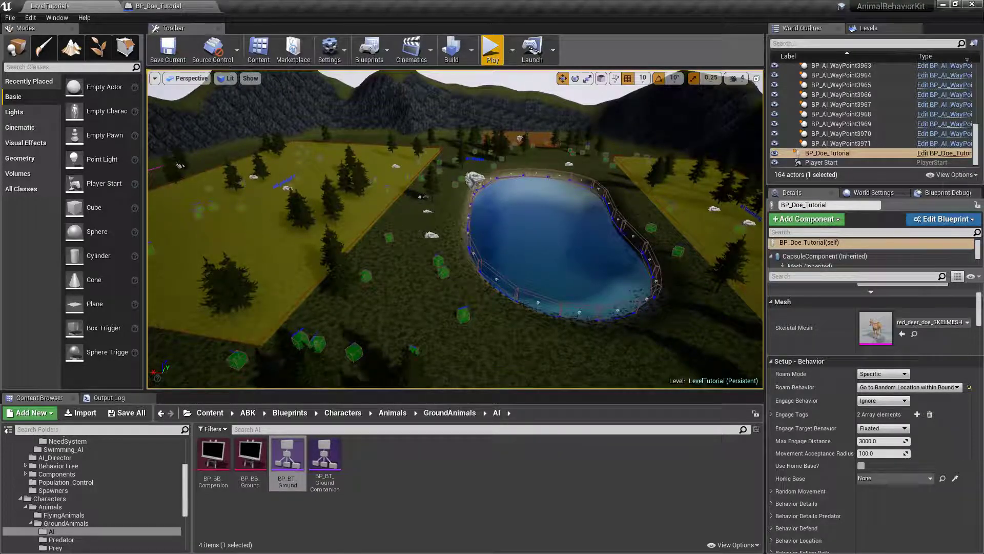
{"action": "right_click_drag", "start_coordinate": [366, 194], "coordinate": [495, 216]}
{"action": "key", "text": "w"}
{"action": "key", "text": "w"}
{"action": "right_click_drag", "start_coordinate": [405, 199], "coordinate": [326, 157]}
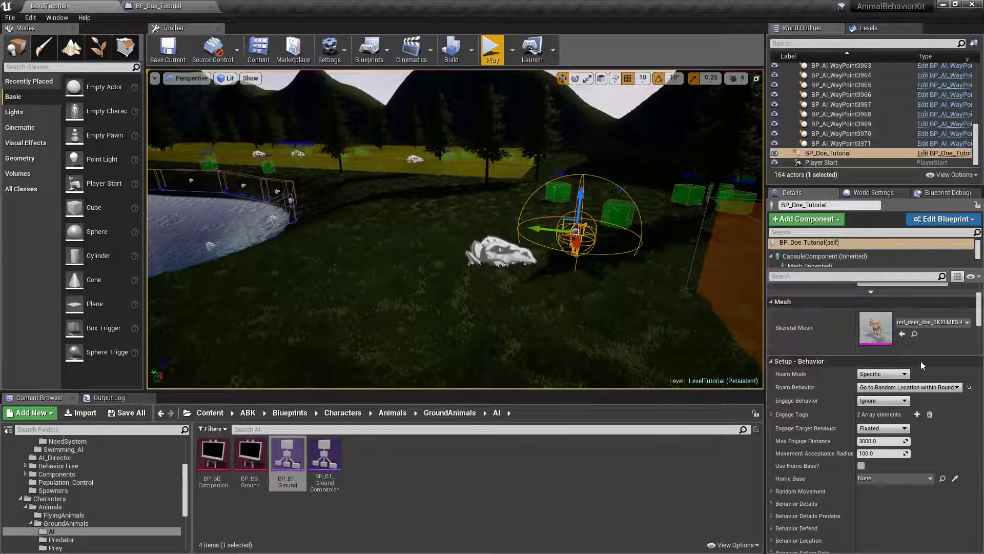
Set the doe's Behavior Location BoundsReference to BP_AI_BoundingBox by picking the yellow area in the scene, and save all changes.
{"action": "scroll", "coordinate": [841, 459], "scroll_direction": "down", "scroll_amount": 1}
{"action": "scroll", "coordinate": [841, 458], "scroll_direction": "down", "scroll_amount": 1}
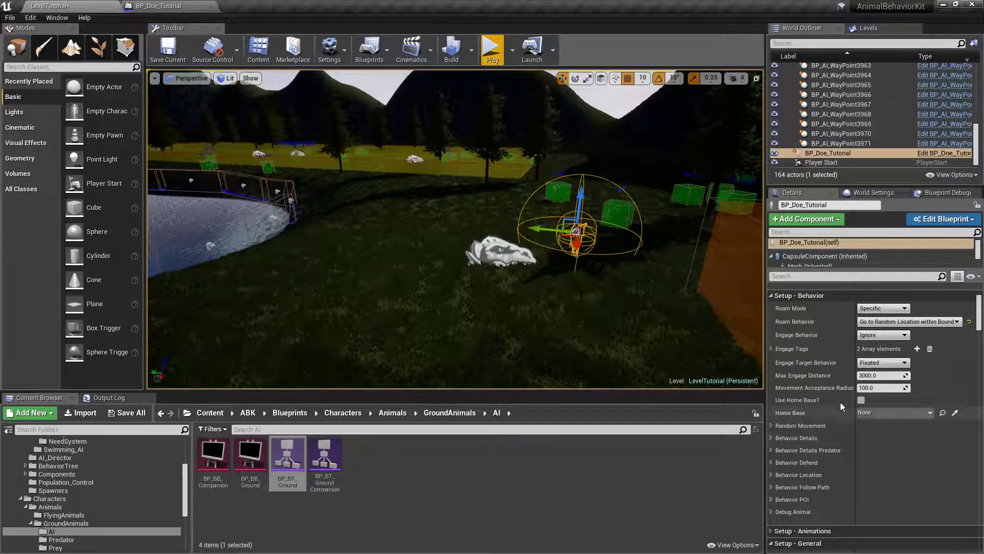
{"action": "left_click", "coordinate": [772, 475]}
{"action": "scroll", "coordinate": [799, 475], "scroll_direction": "down", "scroll_amount": 1}
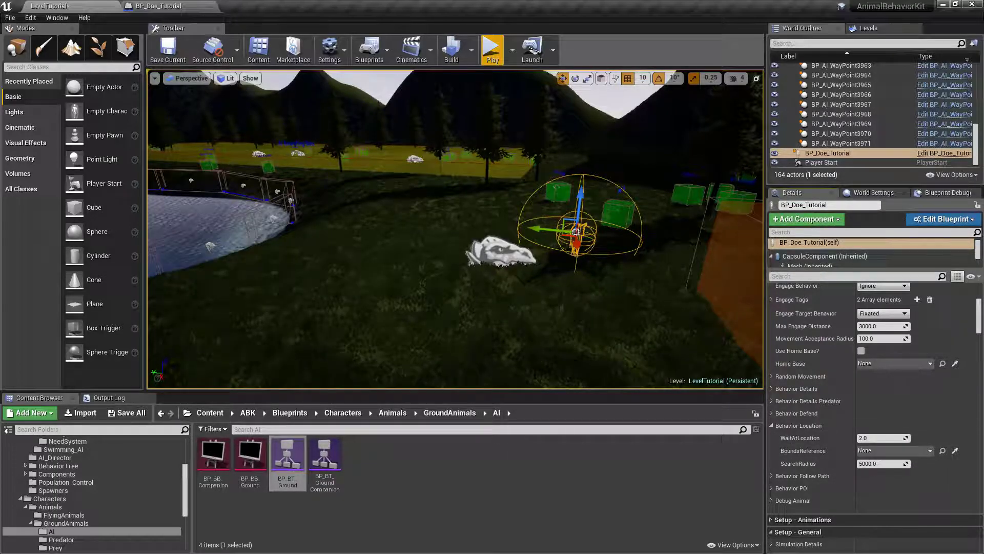
{"action": "left_click", "coordinate": [930, 451]}
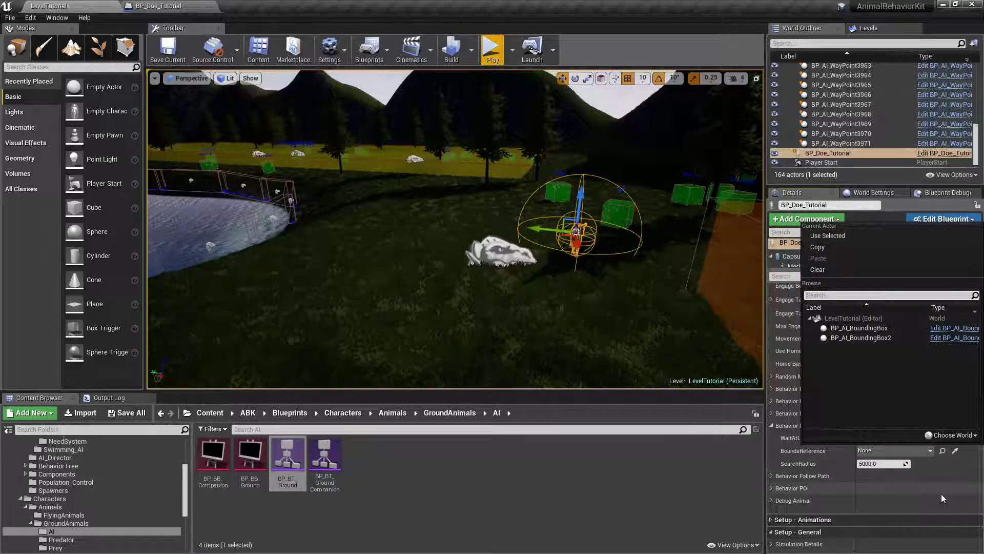
{"action": "right_click_drag", "start_coordinate": [666, 297], "coordinate": [518, 328]}
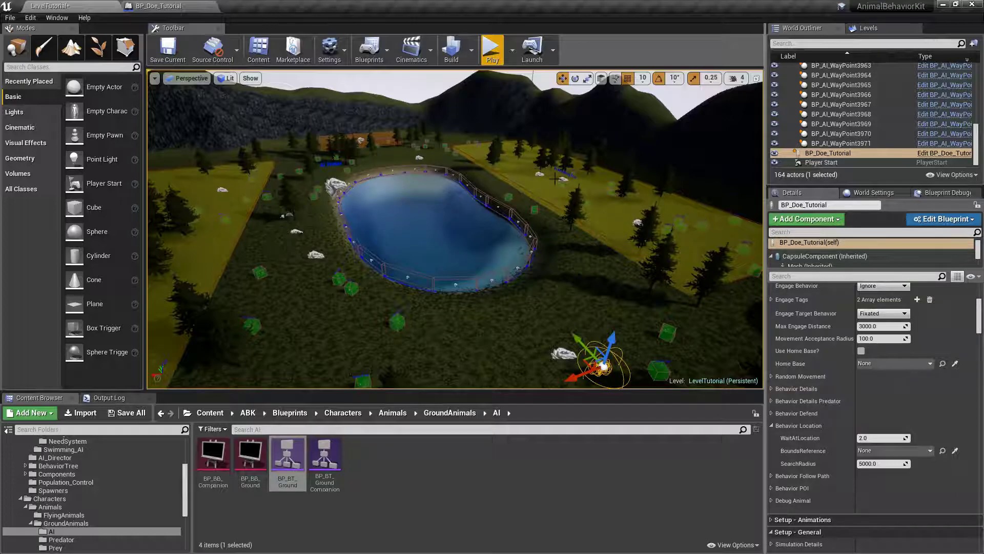
{"action": "left_click", "coordinate": [956, 451]}
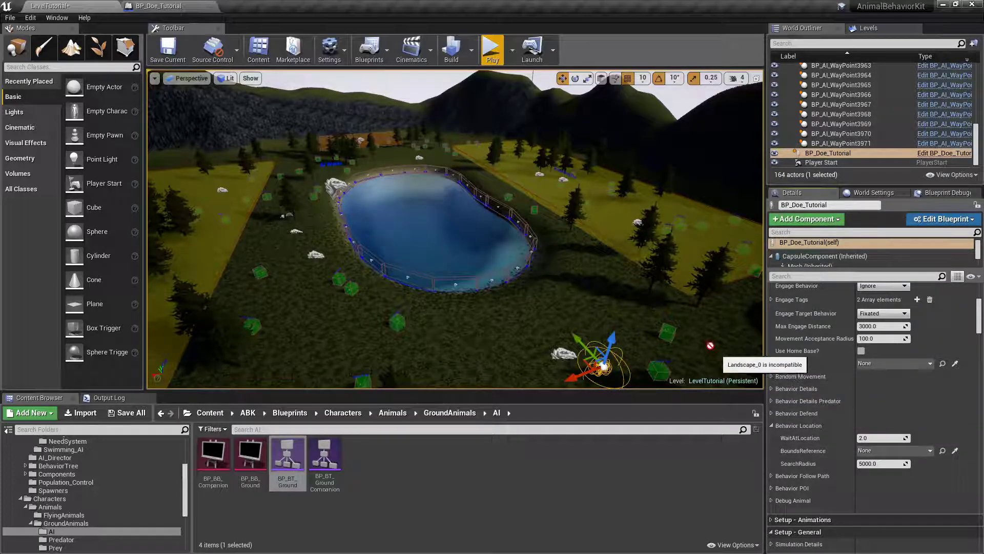
{"action": "left_click", "coordinate": [622, 212]}
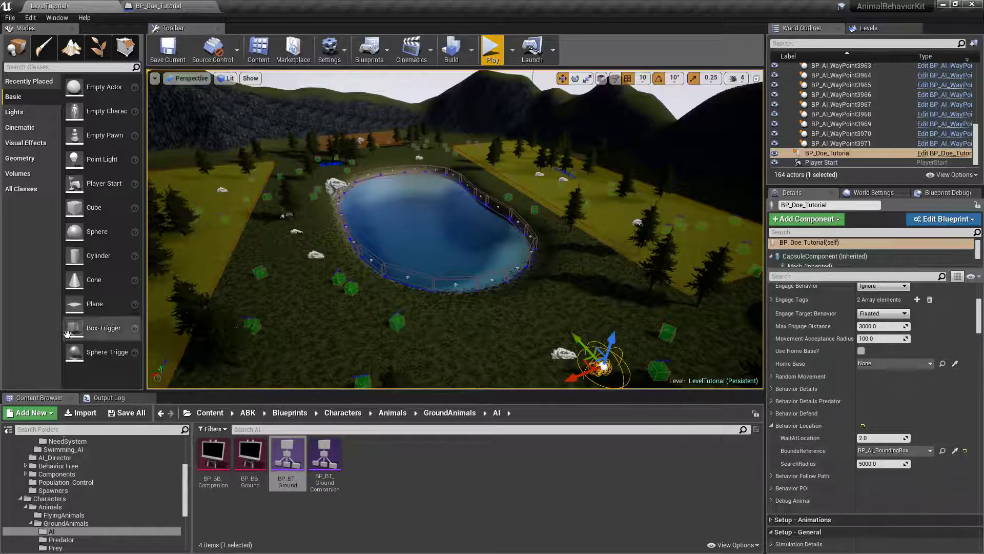
{"action": "left_click", "coordinate": [127, 412]}
{"action": "left_click", "coordinate": [595, 376]}
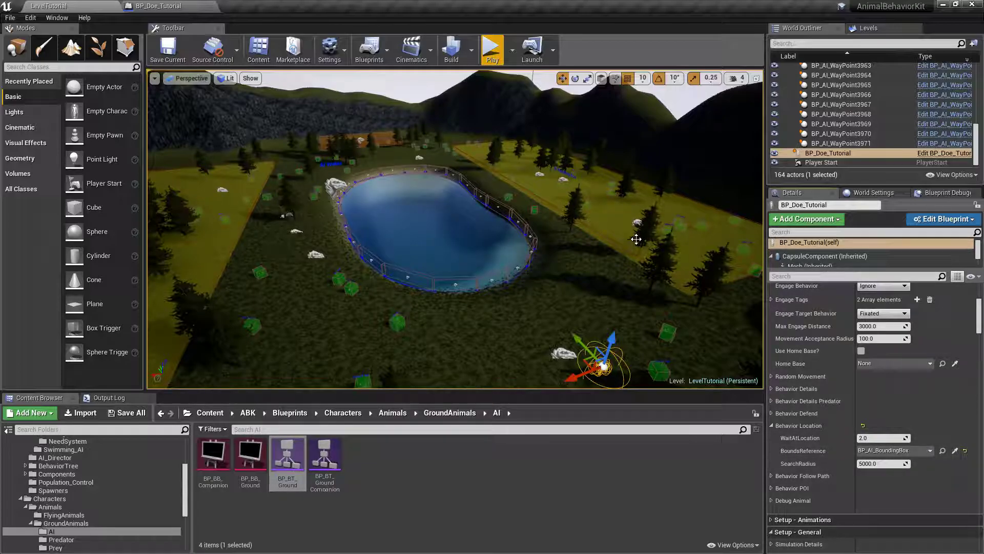
Run the level in the viewport, follow the doe to check its roaming within the yellow bounding box, and stop the session.
{"action": "left_click", "coordinate": [492, 48]}
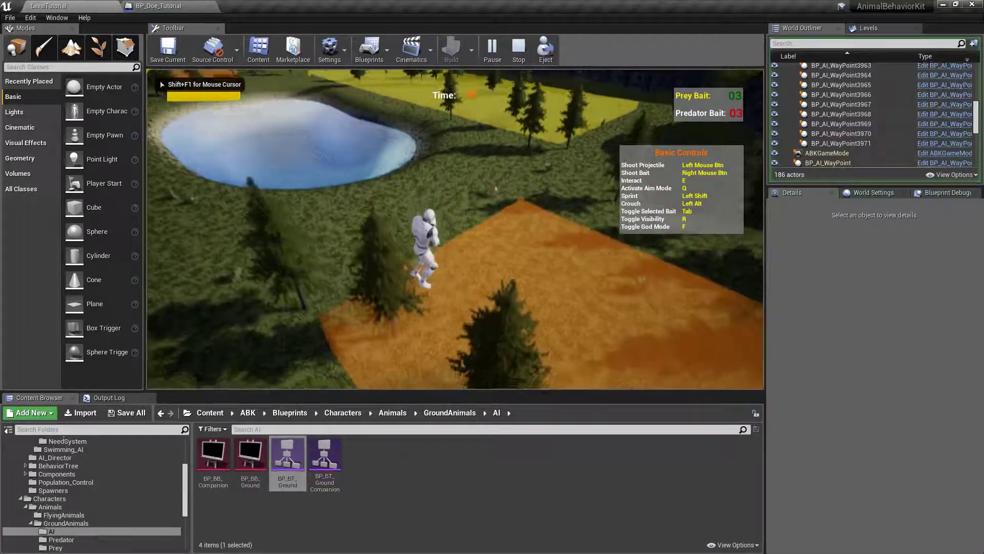
{"action": "key", "text": "w"}
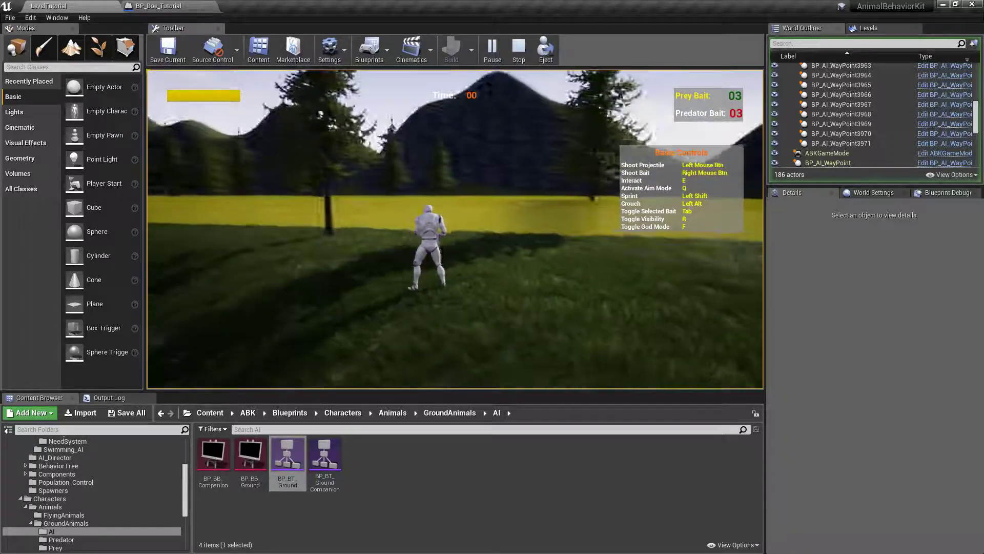
{"action": "key", "text": "w"}
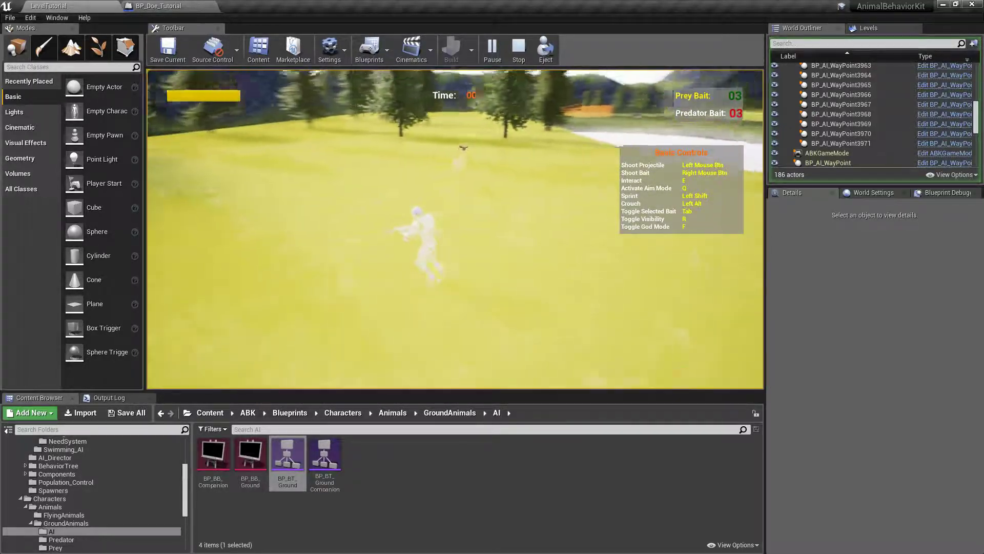
{"action": "key", "text": "w"}
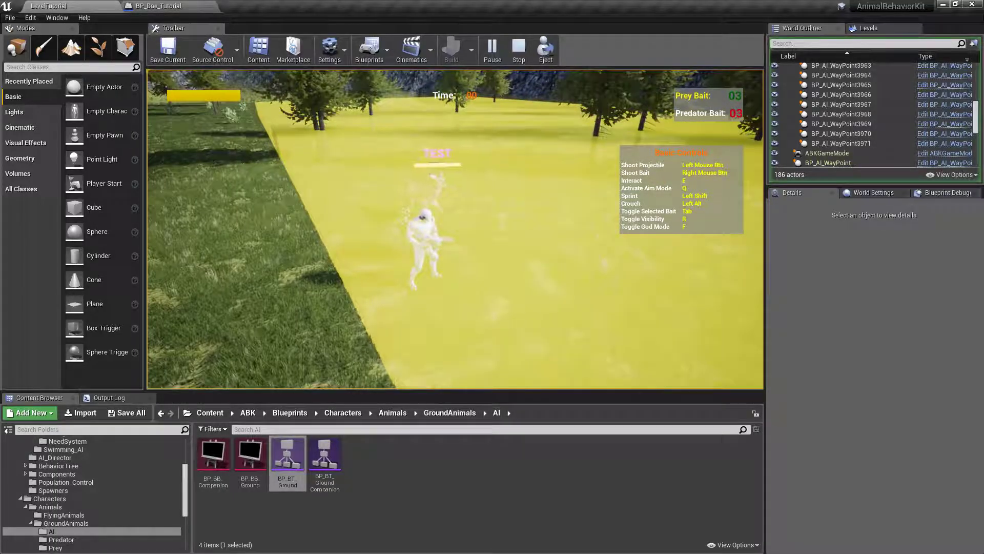
{"action": "key", "text": "d"}
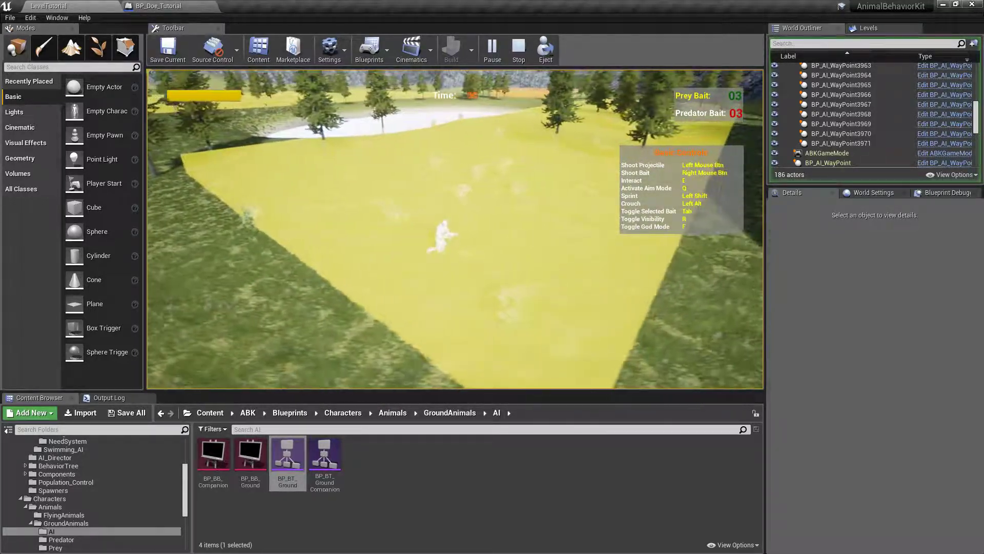
{"action": "key", "text": "Escape"}
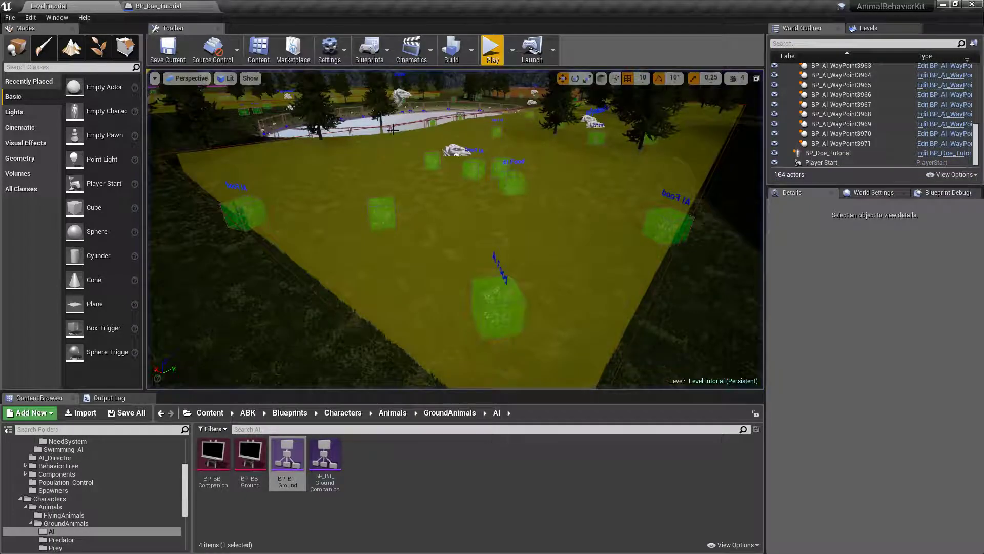
Select BP_Doe_Tutorial and set its Behavior Location WaitAtLocation to 10.
{"action": "left_click", "coordinate": [853, 153]}
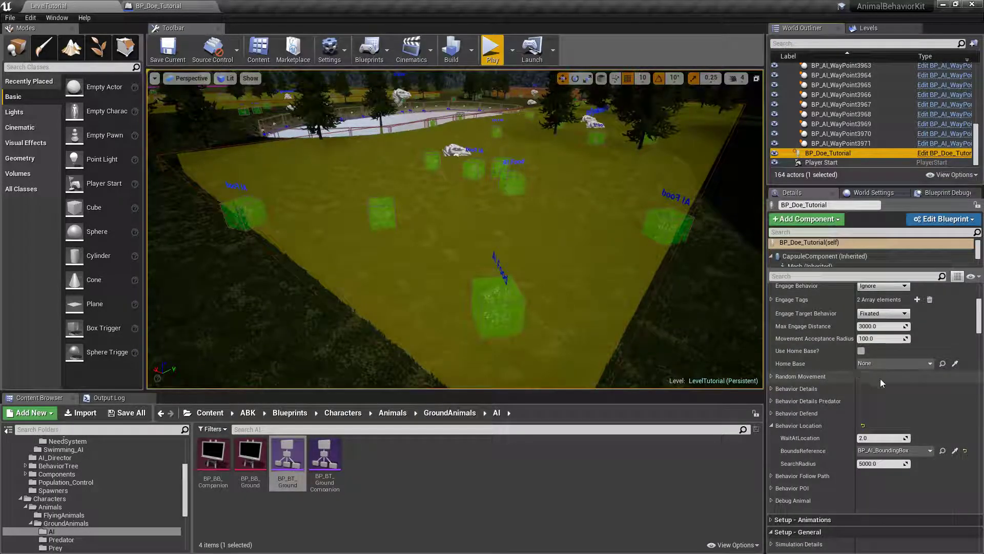
{"action": "left_click", "coordinate": [880, 438]}
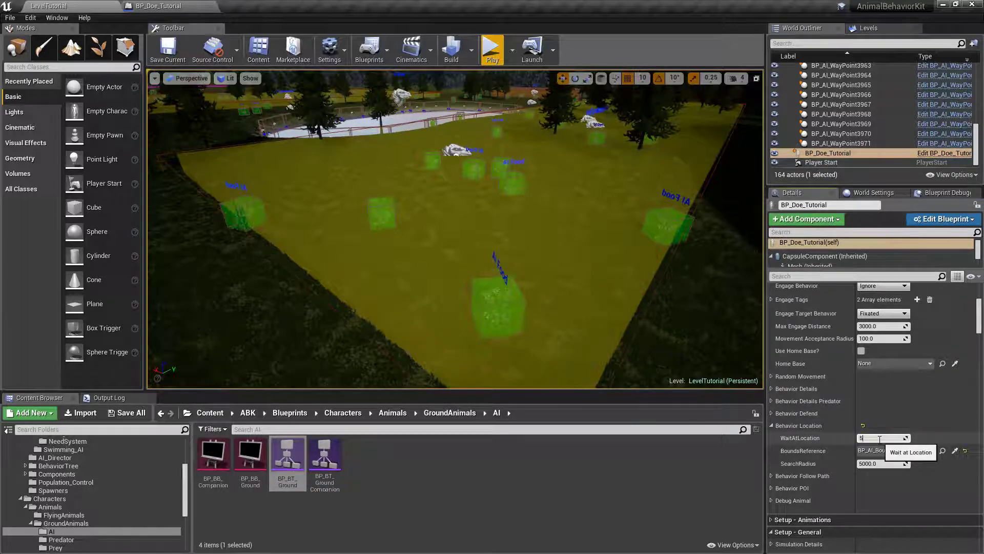
{"action": "key", "text": "Return"}
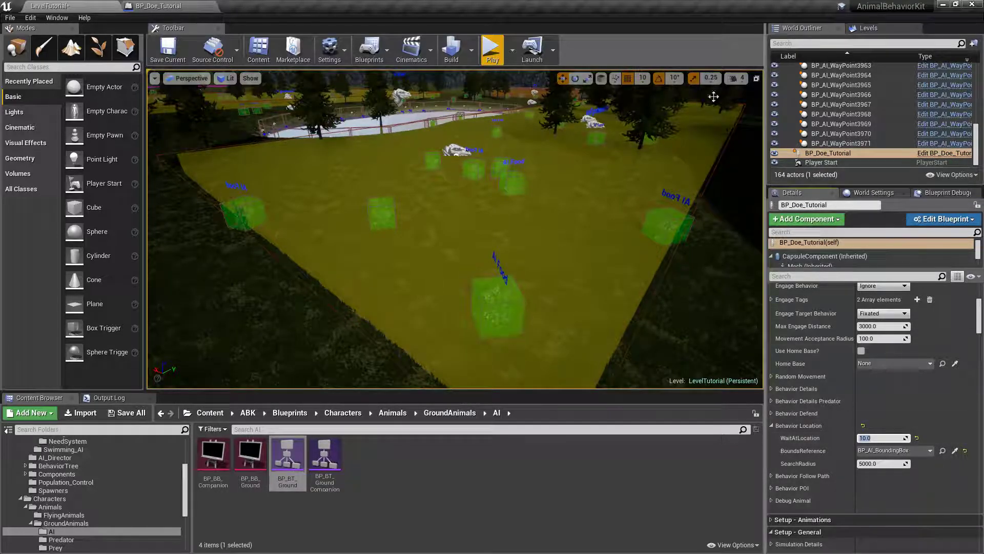
Run the level again, follow the doe through the yellow area to check its wait time between locations, and stop the session.
{"action": "key", "text": "alt+p"}
{"action": "key", "text": "w"}
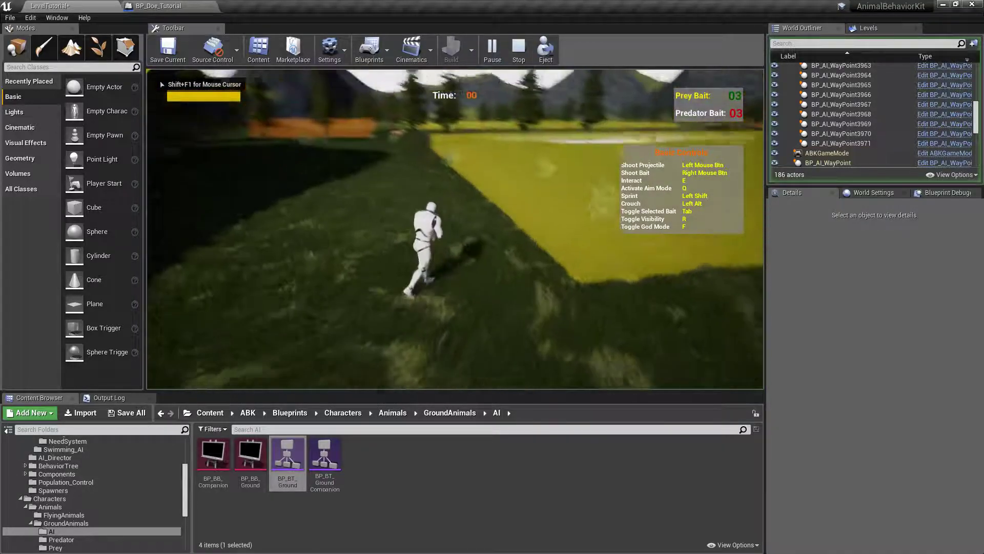
{"action": "key", "text": "w"}
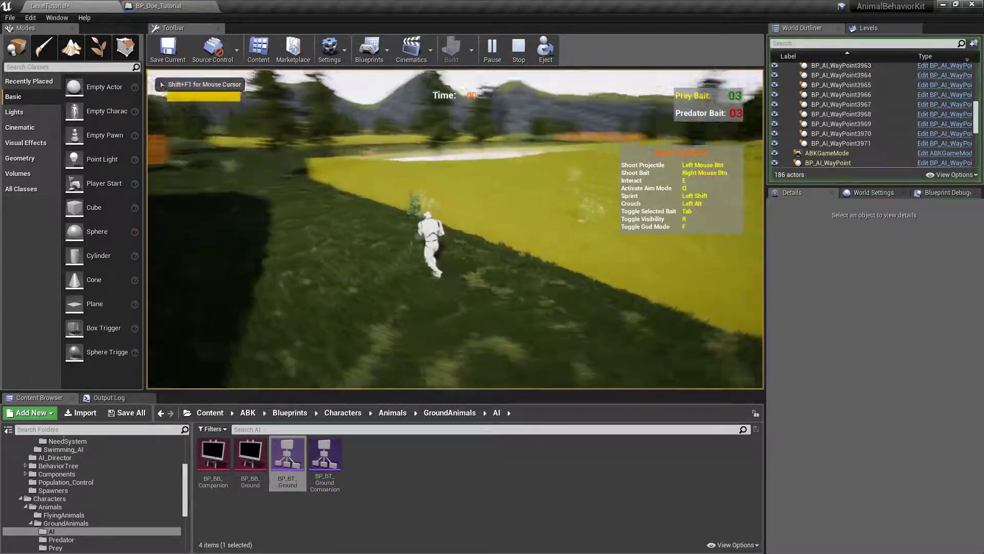
{"action": "key", "text": "w"}
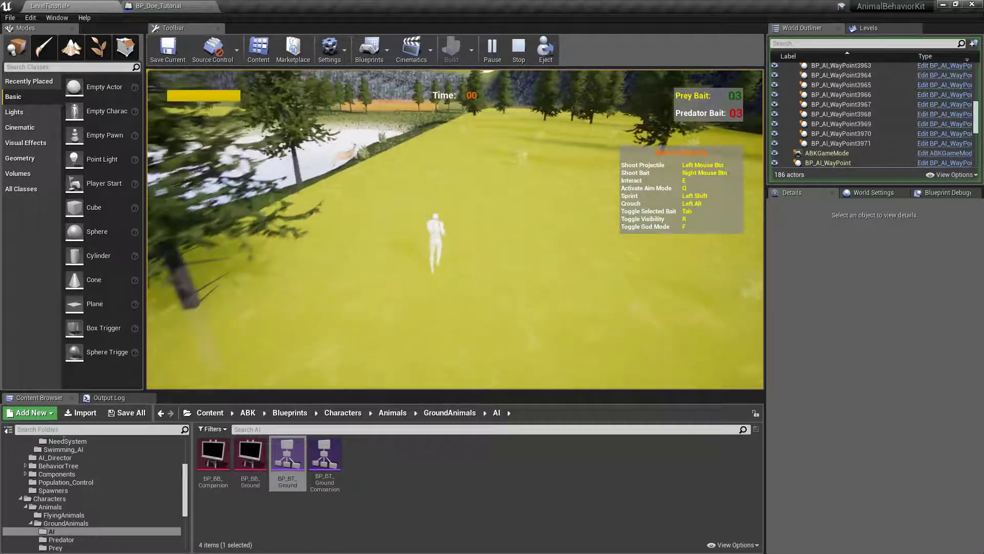
{"action": "key", "text": "w"}
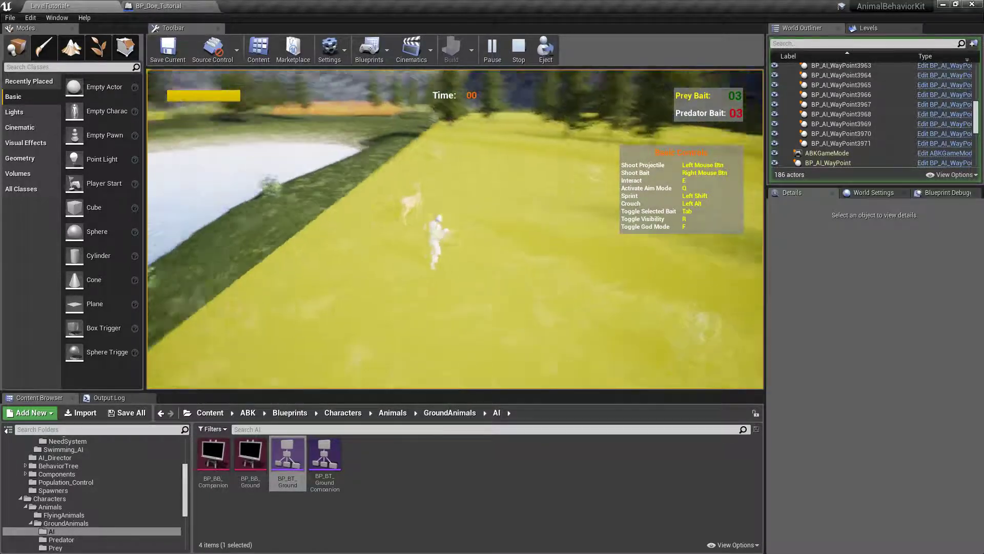
{"action": "key", "text": "w"}
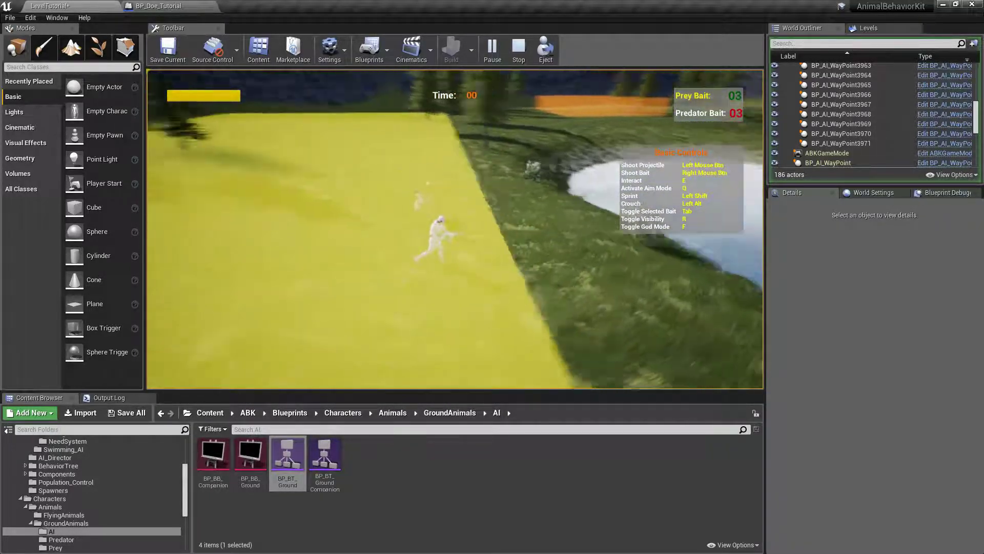
{"action": "key", "text": "q"}
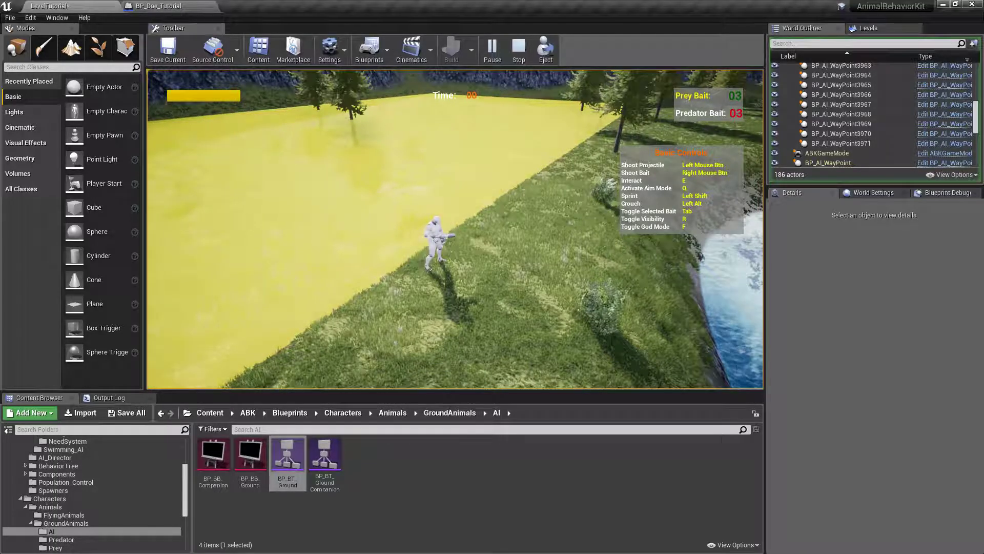
{"action": "key", "text": "w"}
{"action": "key", "text": "w"}
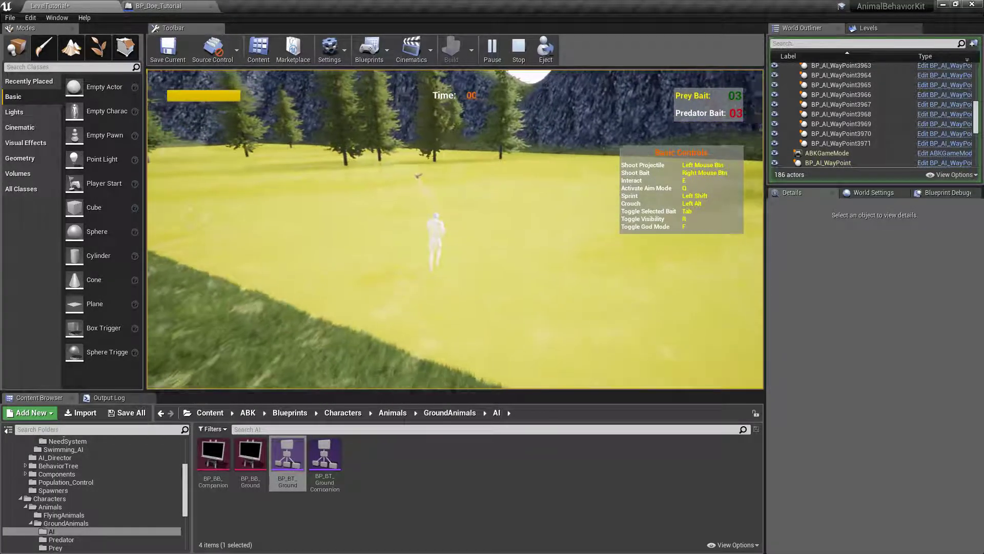
{"action": "key", "text": "w"}
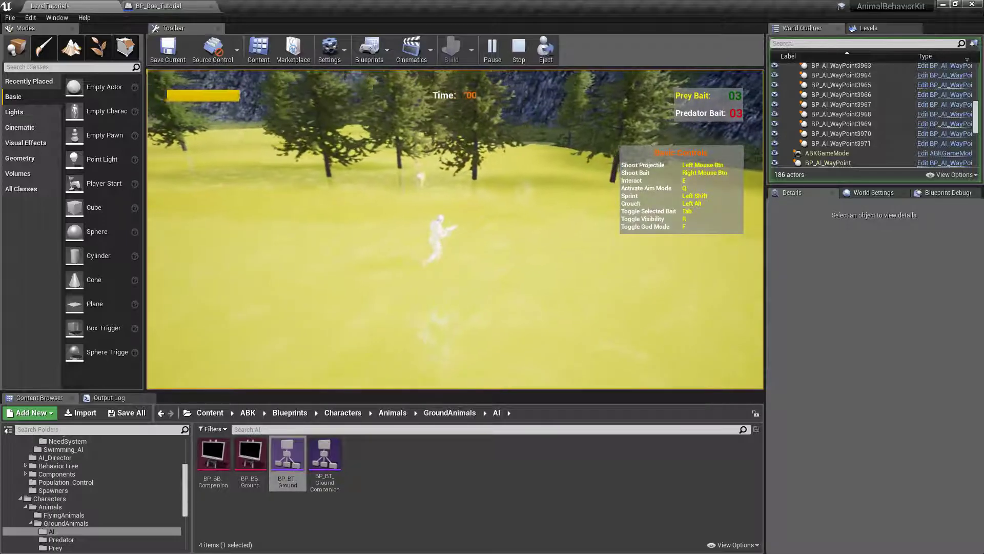
{"action": "key", "text": "w"}
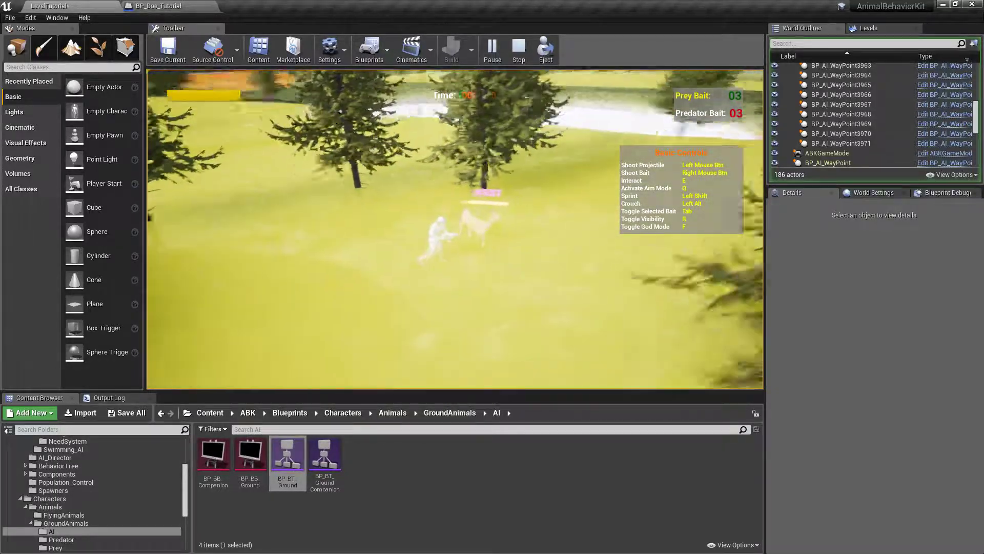
{"action": "key", "text": "w"}
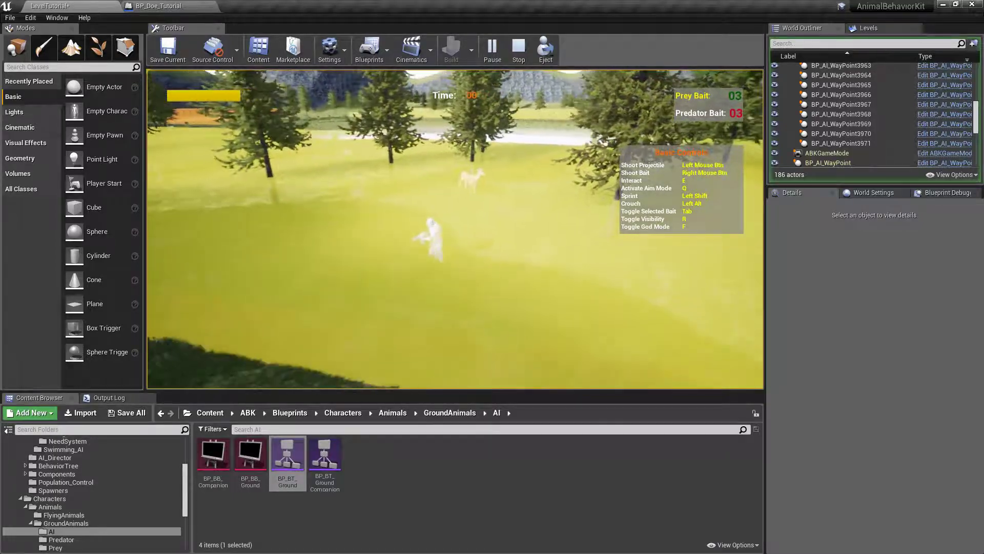
{"action": "key", "text": "w"}
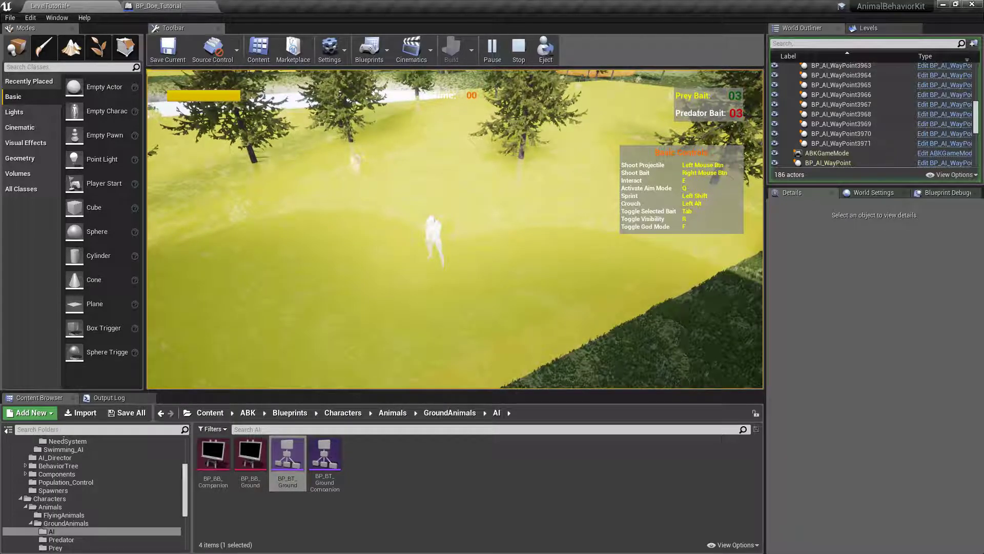
{"action": "key", "text": "Escape"}
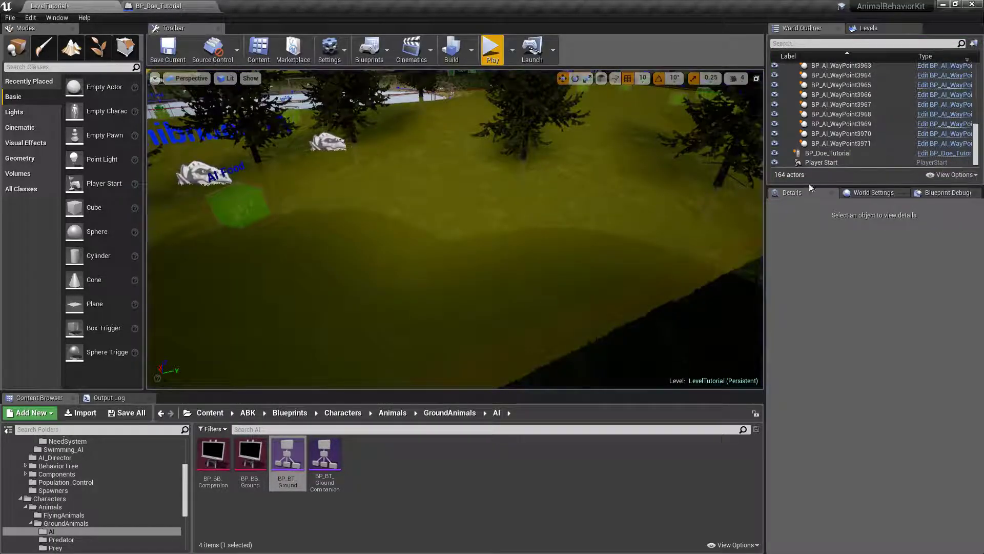
Reselect BP_Doe_Tutorial, collapse its Behavior Location settings, and save the LevelTutorial map.
{"action": "left_click", "coordinate": [857, 154]}
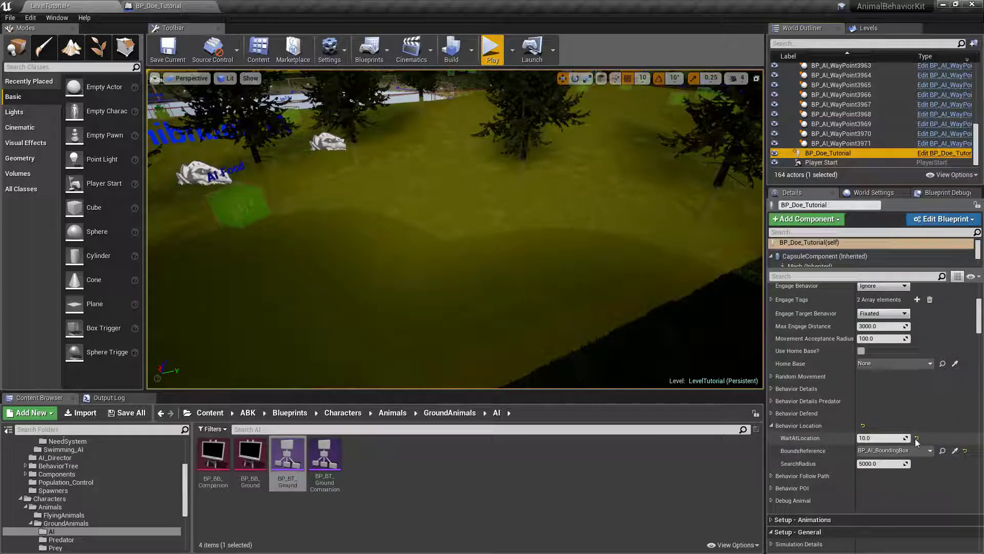
{"action": "left_click", "coordinate": [773, 426]}
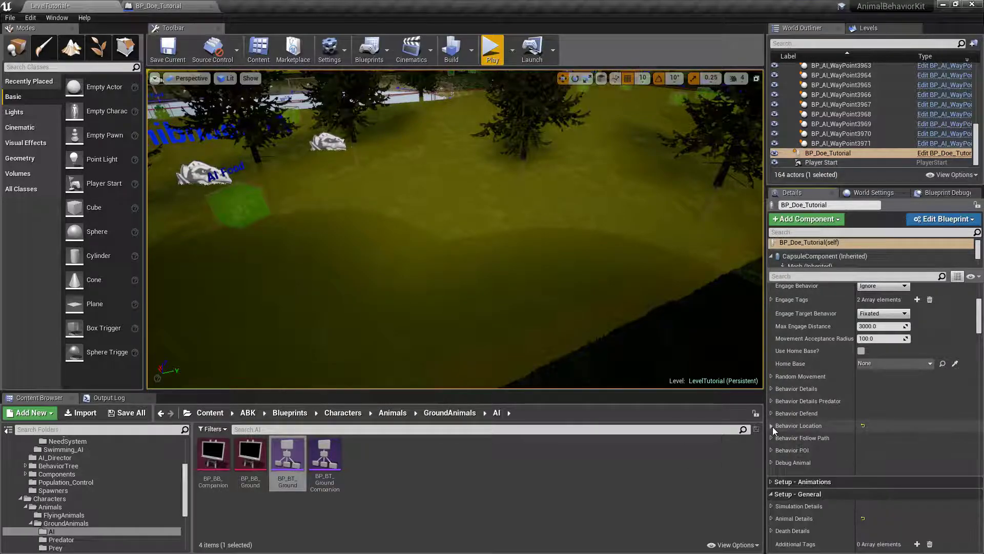
{"action": "left_click", "coordinate": [131, 413]}
{"action": "left_click", "coordinate": [584, 379]}
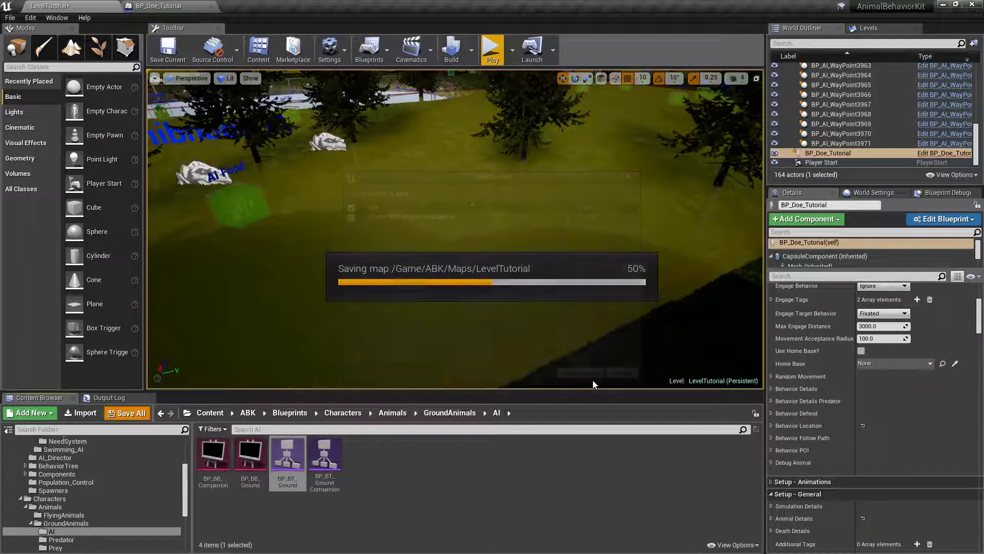
Focus on BP_Doe_Tutorial, set its Roam Behavior to Go to Random WayPoint, and save the LevelTutorial map.
{"action": "left_click", "coordinate": [853, 153]}
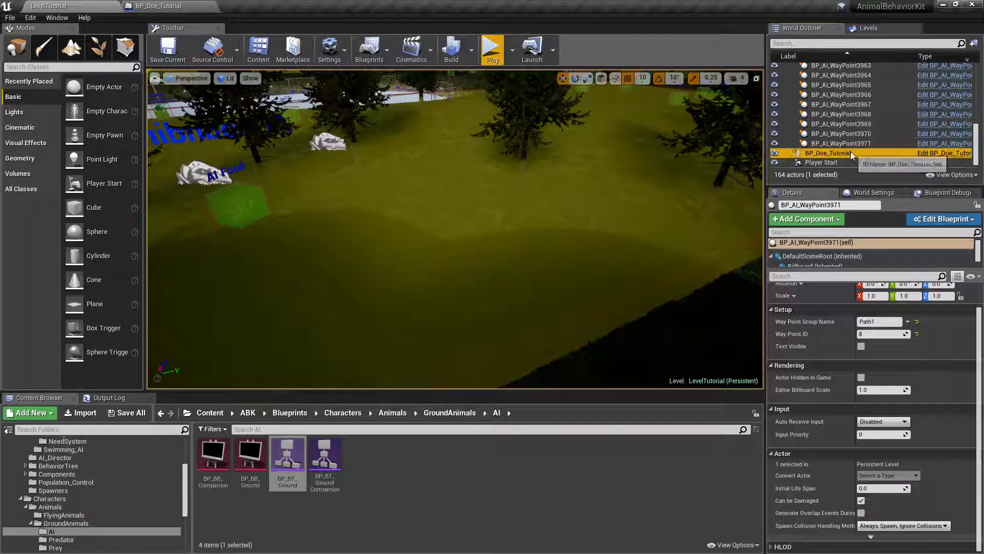
{"action": "double_click", "coordinate": [852, 153]}
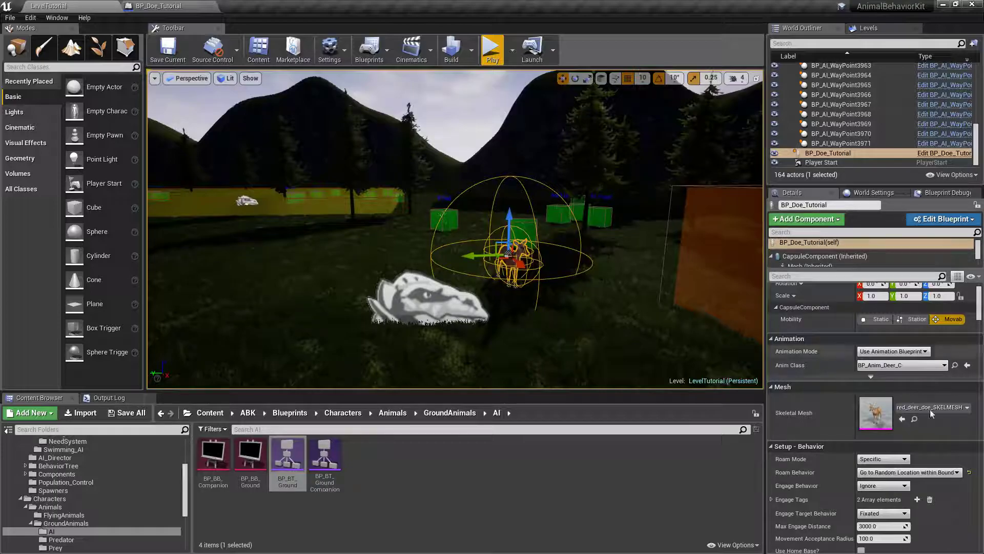
{"action": "scroll", "coordinate": [940, 476], "scroll_direction": "down", "scroll_amount": 1}
{"action": "left_click", "coordinate": [936, 441]}
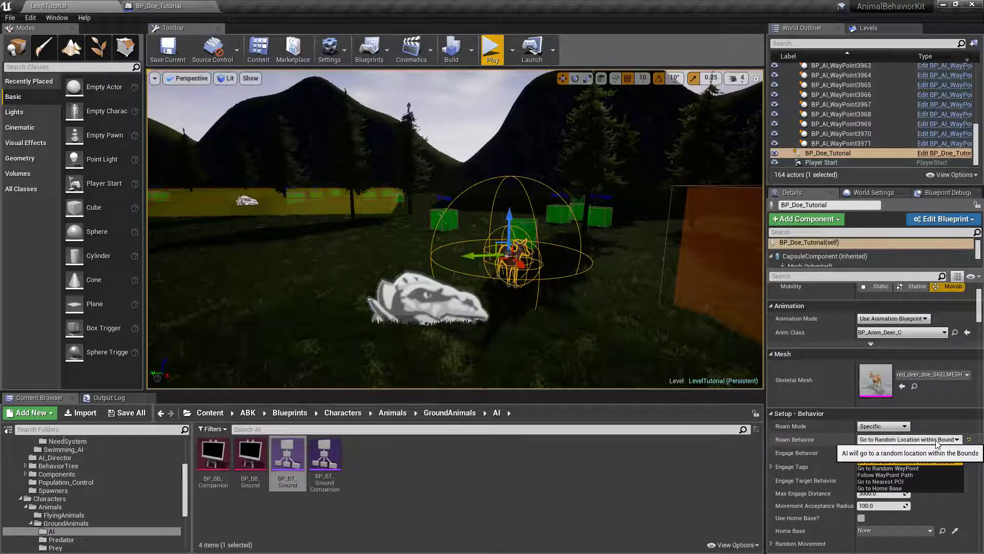
{"action": "left_click", "coordinate": [888, 468]}
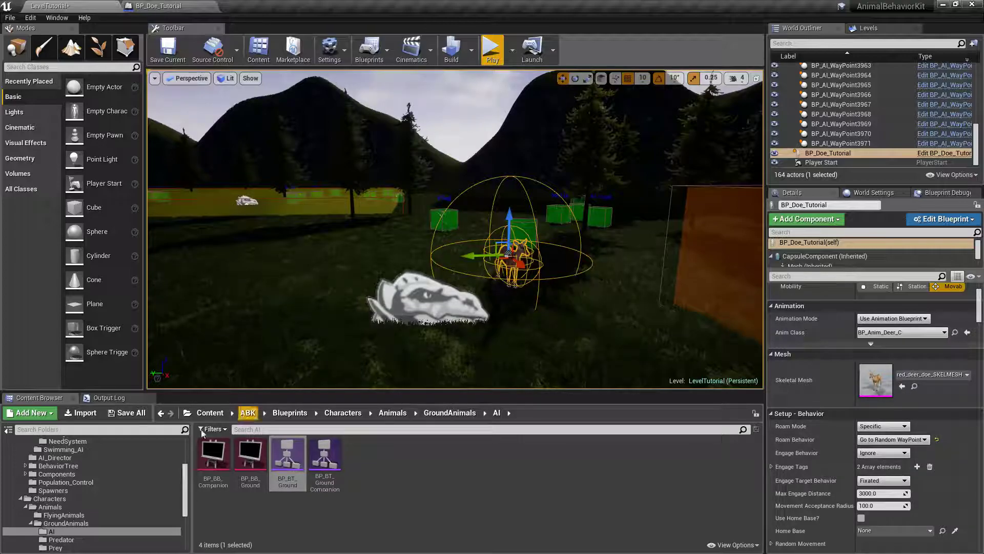
{"action": "left_click", "coordinate": [130, 414]}
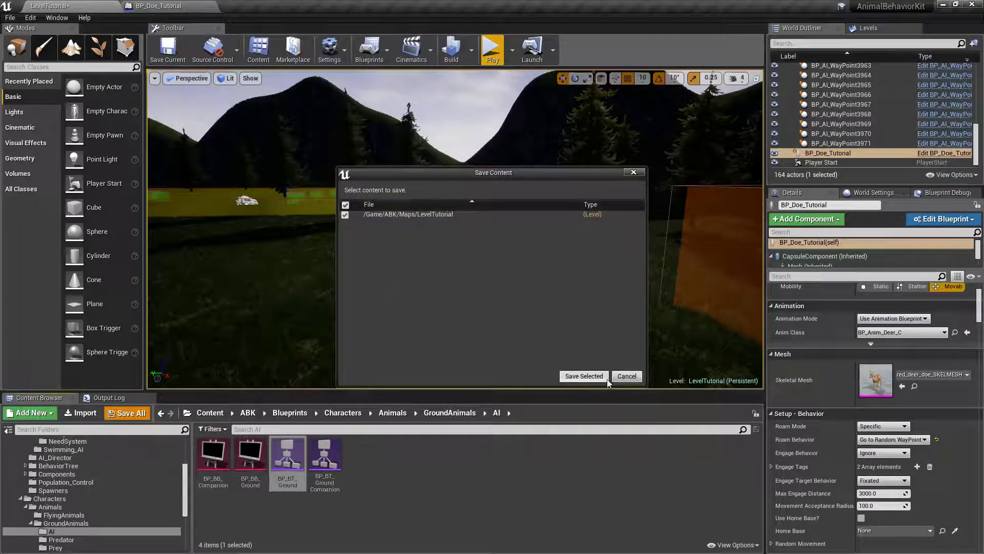
{"action": "left_click", "coordinate": [578, 379]}
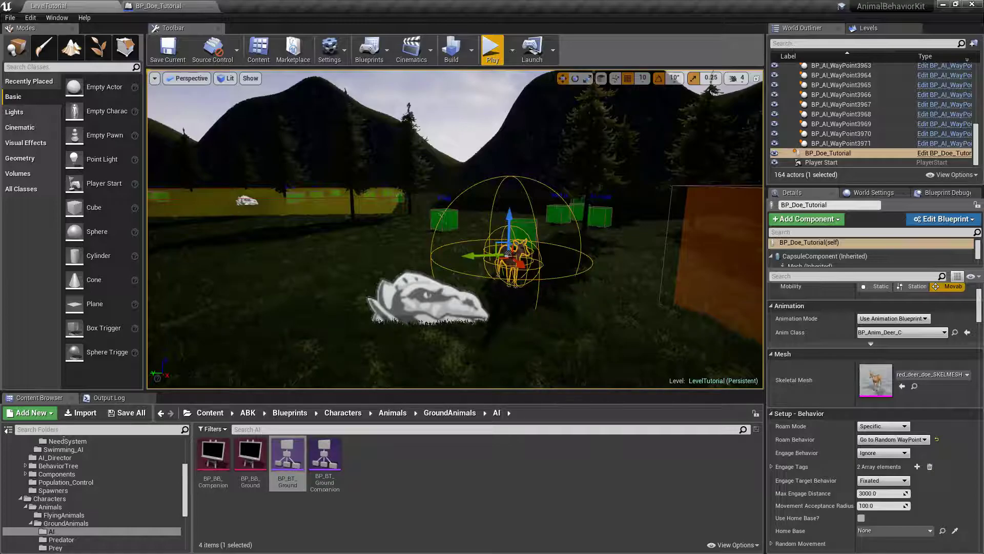
Select the waypoints BP_AI_WayPoint through BP_AI_WayPoint8 together and examine their placement around the level.
{"action": "scroll", "coordinate": [820, 382], "scroll_direction": "down", "scroll_amount": 5}
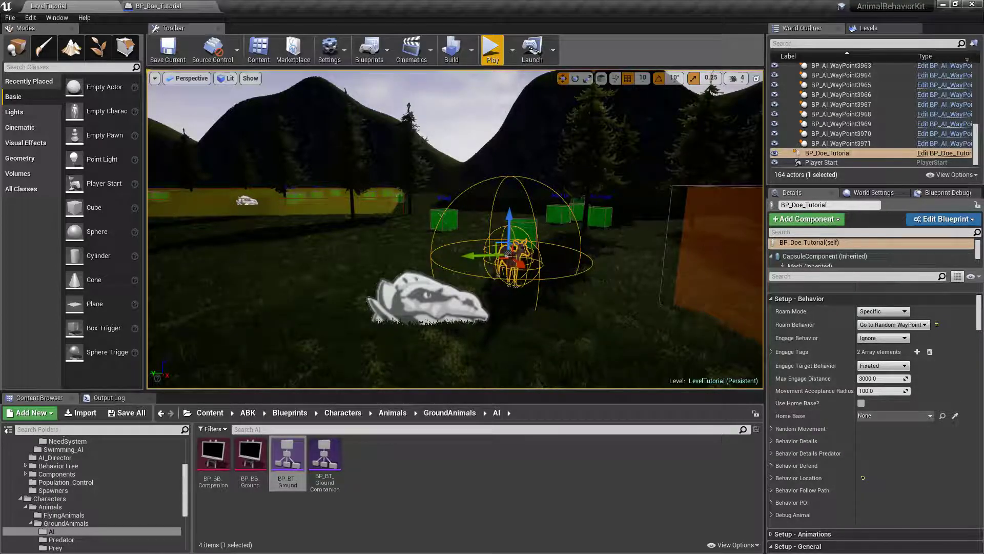
{"action": "right_click_drag", "start_coordinate": [455, 230], "coordinate": [440, 264]}
{"action": "scroll", "coordinate": [860, 138], "scroll_direction": "up", "scroll_amount": 5}
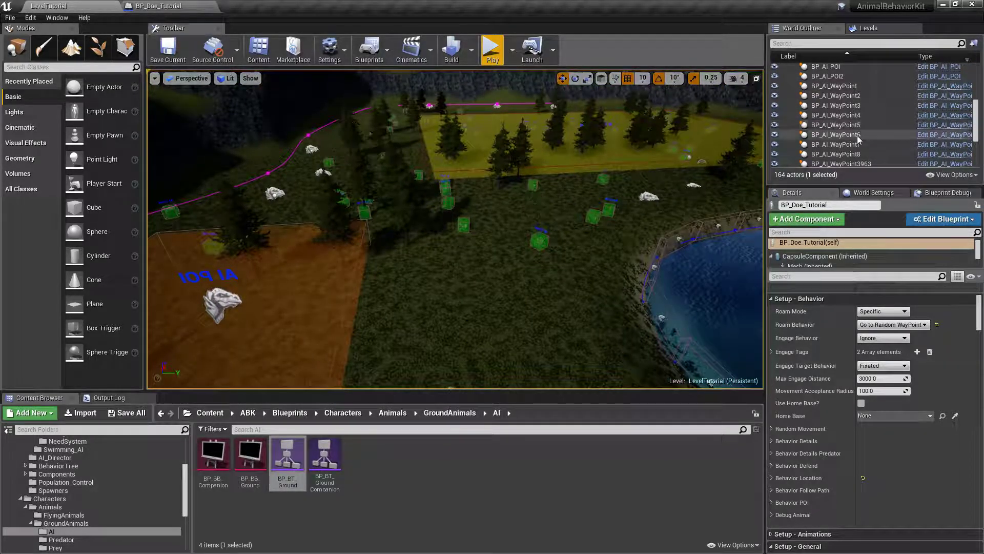
{"action": "left_click", "coordinate": [845, 85]}
{"action": "left_click", "coordinate": [850, 97], "text": "ctrl"}
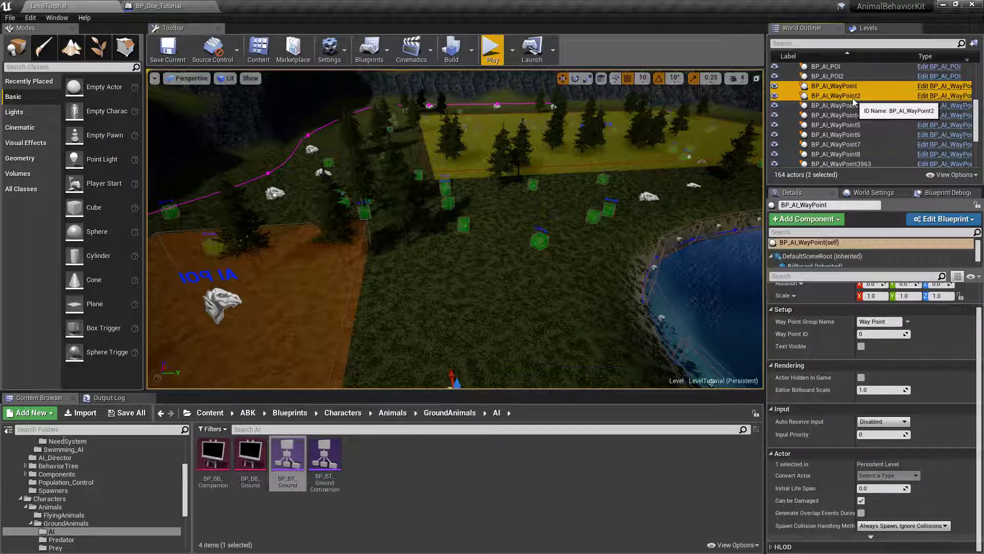
{"action": "left_click", "coordinate": [852, 107], "text": "ctrl"}
{"action": "left_click", "coordinate": [852, 116], "text": "ctrl"}
{"action": "left_click", "coordinate": [853, 126], "text": "ctrl"}
{"action": "left_click", "coordinate": [841, 135], "text": "ctrl"}
{"action": "left_click", "coordinate": [841, 144], "text": "ctrl"}
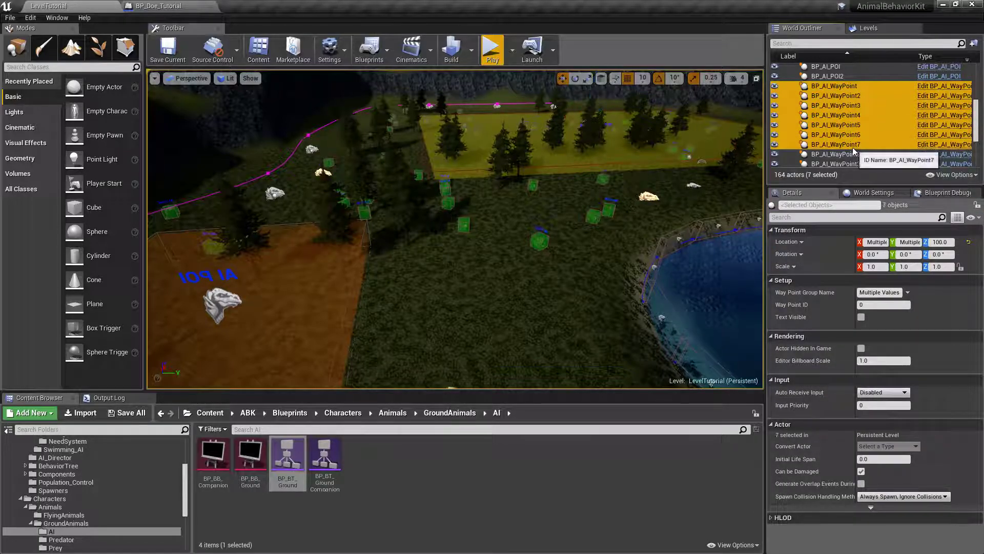
{"action": "left_click", "coordinate": [841, 154], "text": "ctrl"}
{"action": "right_click_drag", "start_coordinate": [265, 76], "coordinate": [264, 75]}
{"action": "right_click_drag", "start_coordinate": [435, 224], "coordinate": [435, 224]}
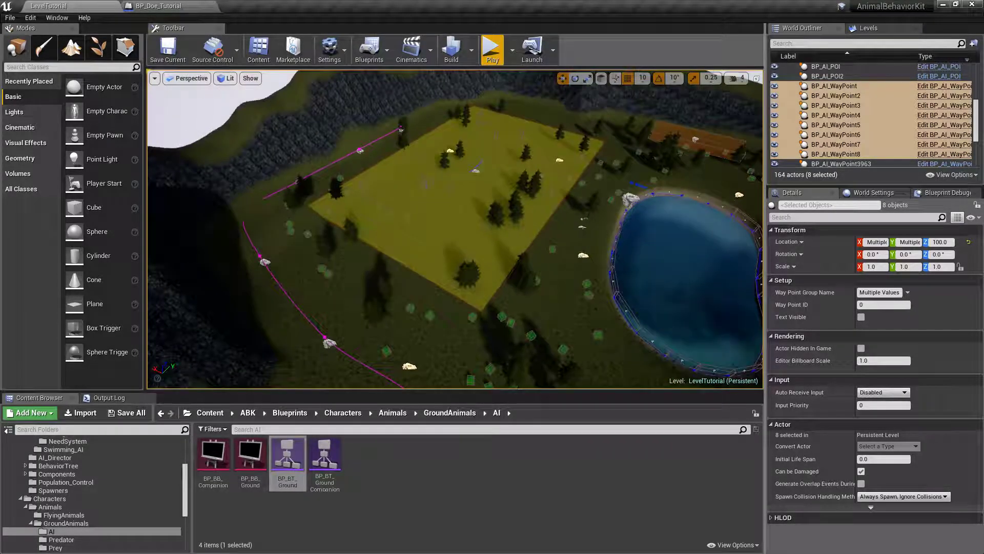
Deselect the waypoints, run the level to follow the doe as it roams between random waypoints, and stop the session.
{"action": "right_click", "coordinate": [463, 157]}
{"action": "right_click_drag", "start_coordinate": [572, 165], "coordinate": [596, 145]}
{"action": "key", "text": "Escape"}
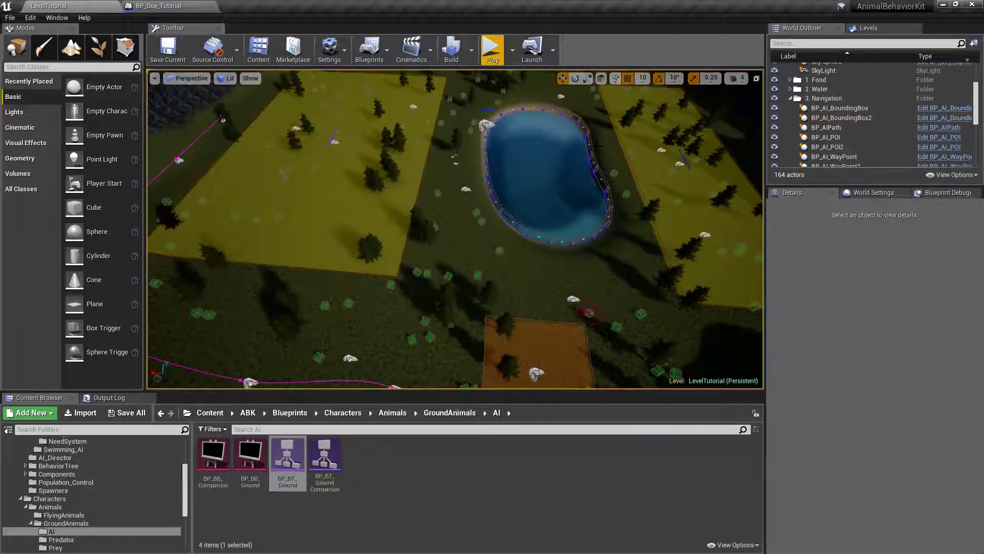
{"action": "right_click_drag", "start_coordinate": [530, 175], "coordinate": [544, 181]}
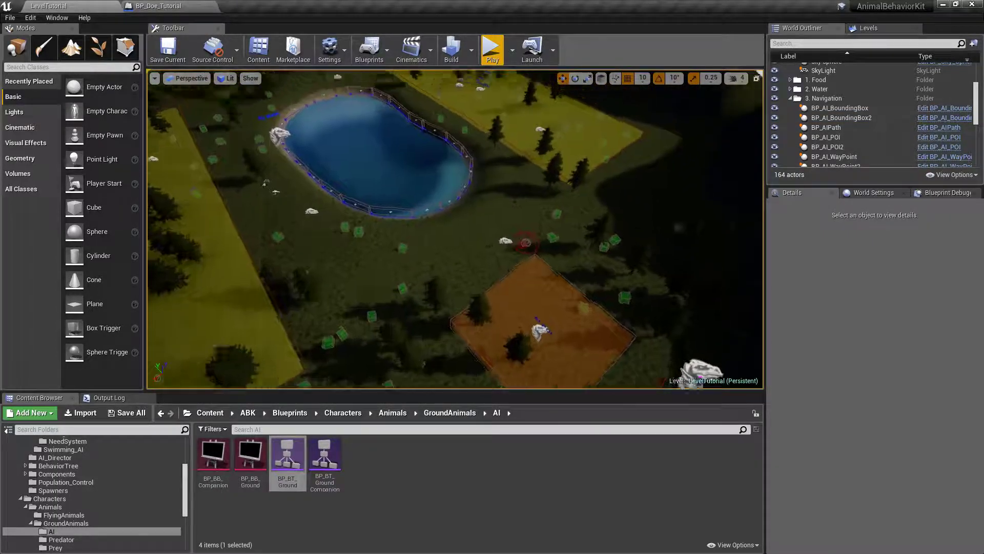
{"action": "left_click", "coordinate": [492, 57]}
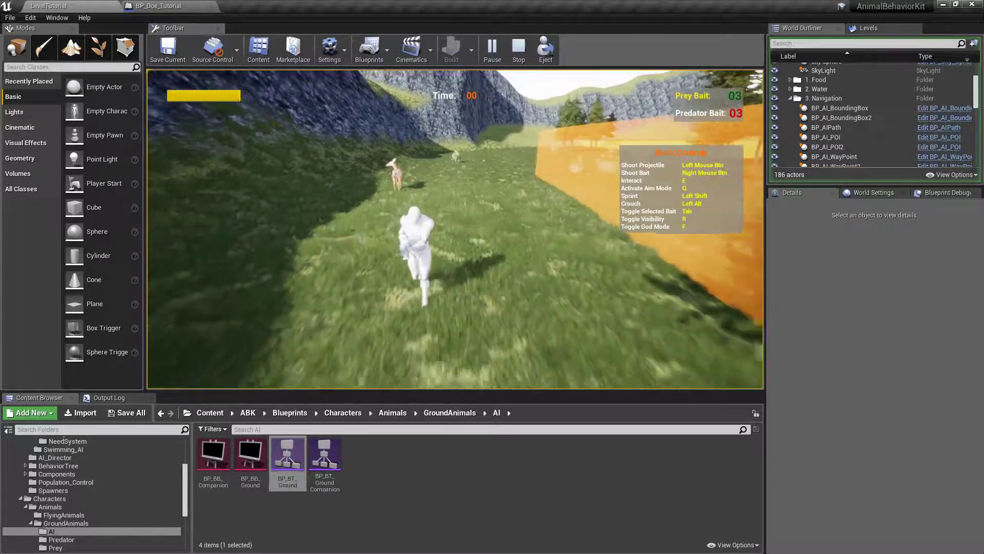
{"action": "key", "text": "w"}
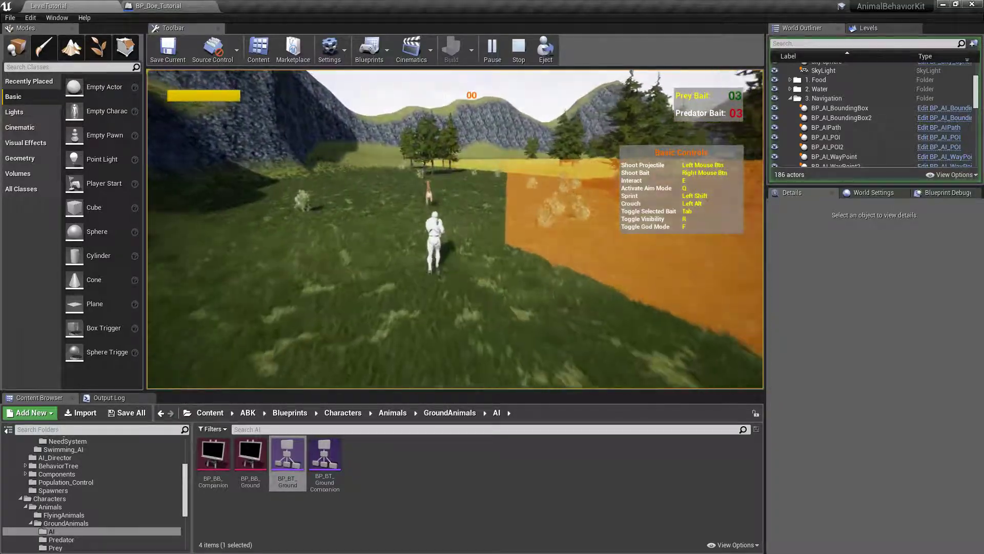
{"action": "key", "text": "Escape"}
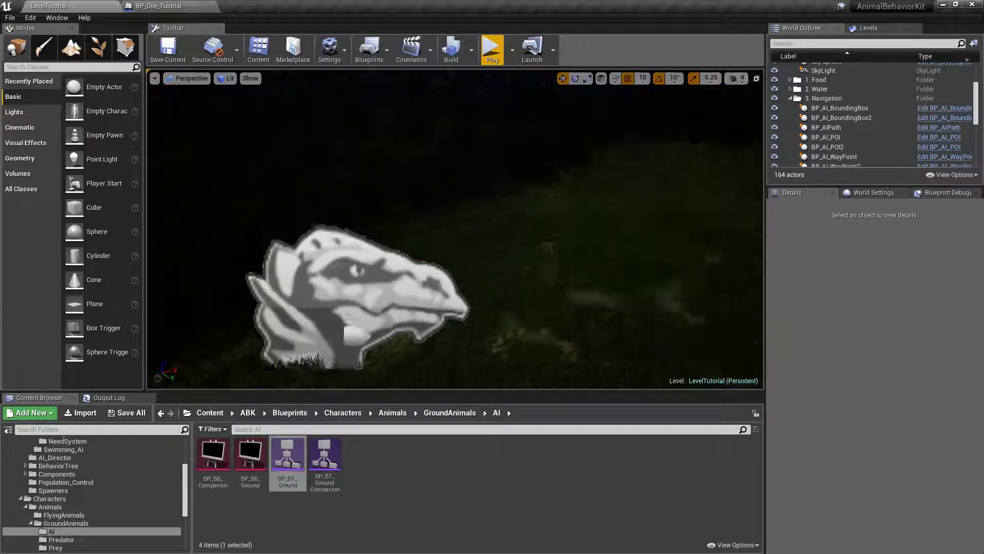
Inspect the Path1 waypoints BP_AI_WayPoint3963 and BP_AI_WayPoint3964, follow the path around the level, and clear the selection.
{"action": "right_click_drag", "start_coordinate": [456, 229], "coordinate": [477, 256]}
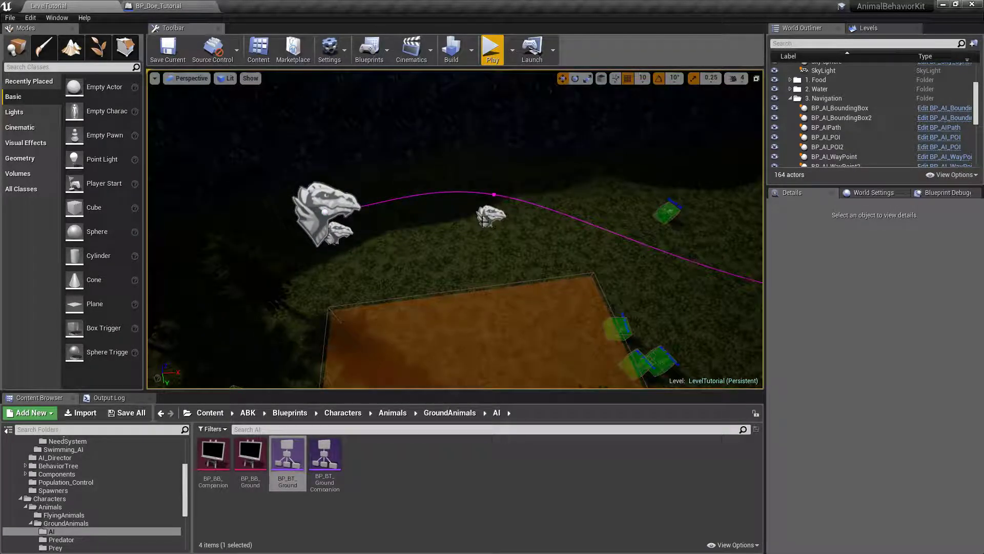
{"action": "left_click", "coordinate": [336, 227]}
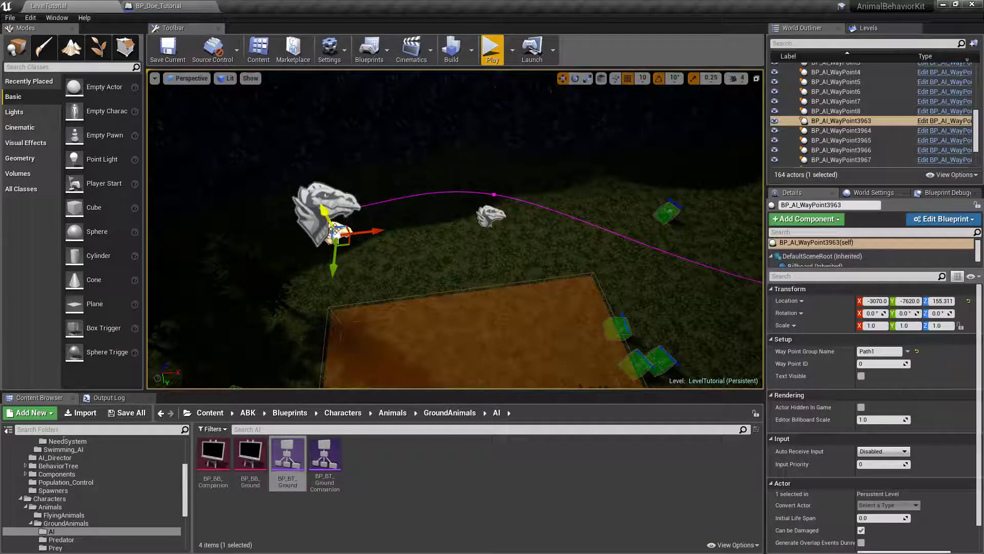
{"action": "left_click", "coordinate": [490, 211]}
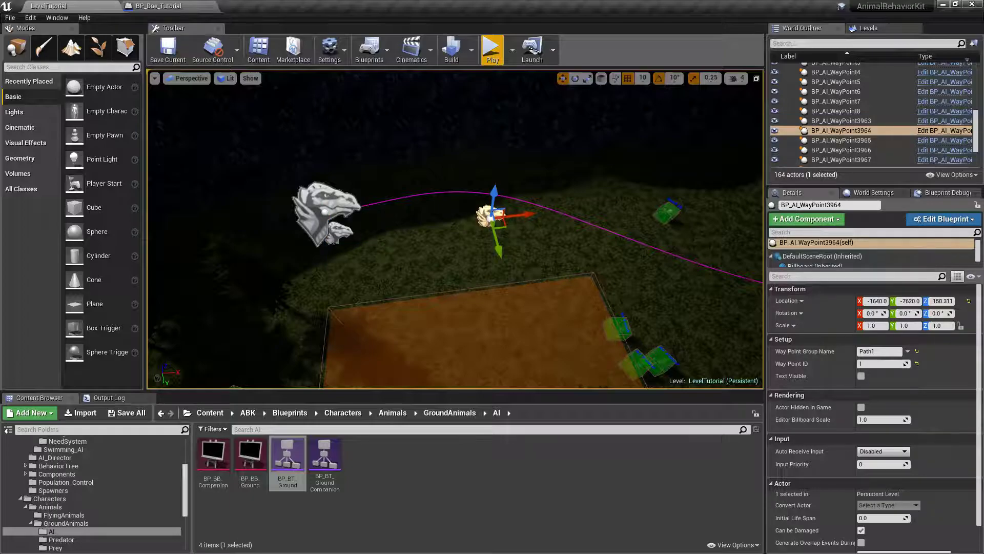
{"action": "right_click_drag", "start_coordinate": [490, 216], "coordinate": [682, 190]}
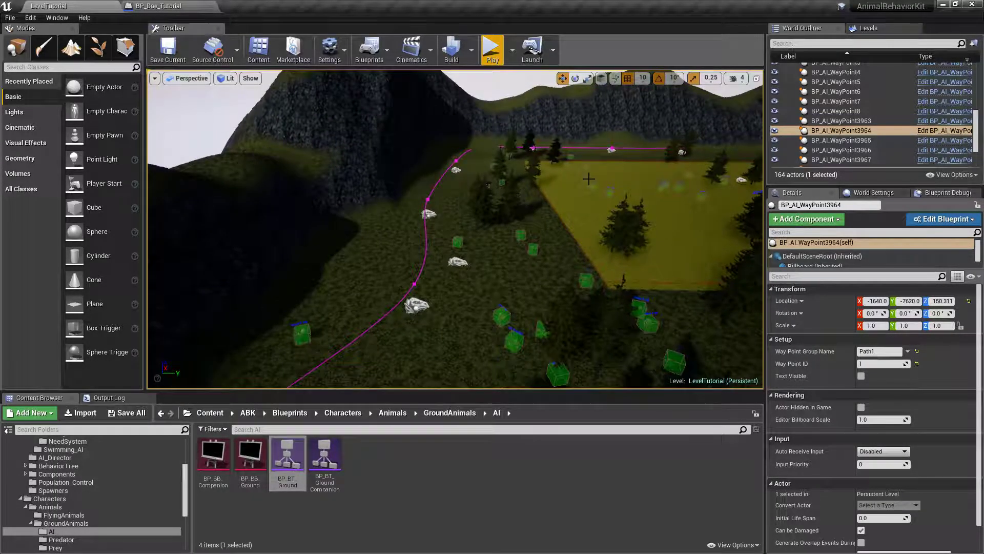
{"action": "right_click_drag", "start_coordinate": [512, 142], "coordinate": [730, 160]}
{"action": "key", "text": "Escape"}
{"action": "right_click_drag", "start_coordinate": [615, 220], "coordinate": [614, 203]}
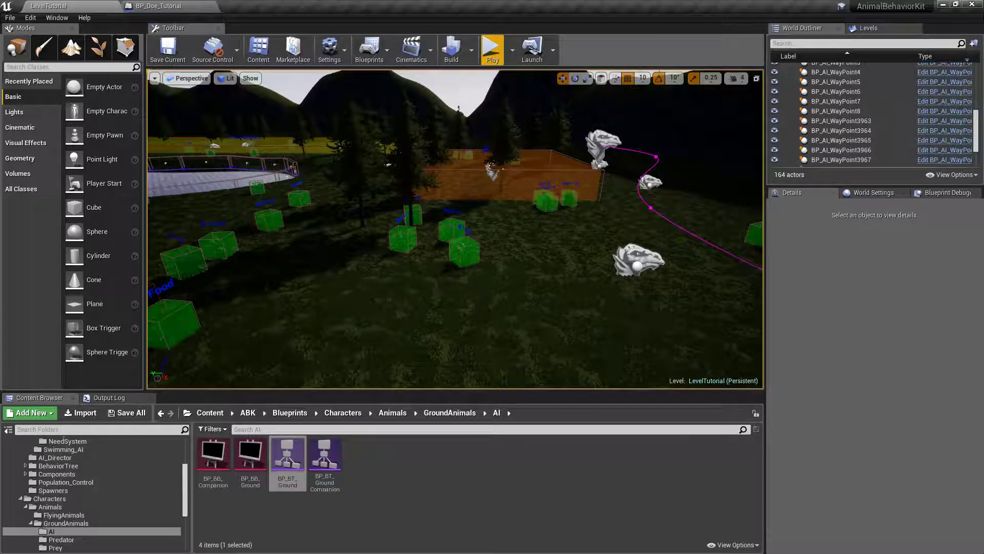
Focus on BP_Doe_Tutorial and set its Roam Behavior to Follow WayPoint Path.
{"action": "scroll", "coordinate": [895, 134], "scroll_direction": "down", "scroll_amount": 2}
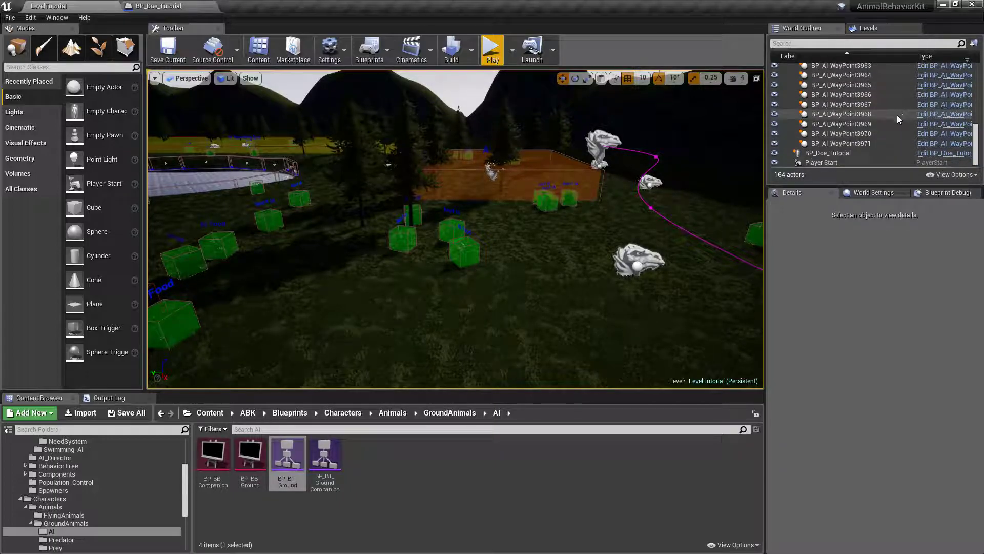
{"action": "left_click", "coordinate": [836, 153]}
{"action": "key", "text": "f"}
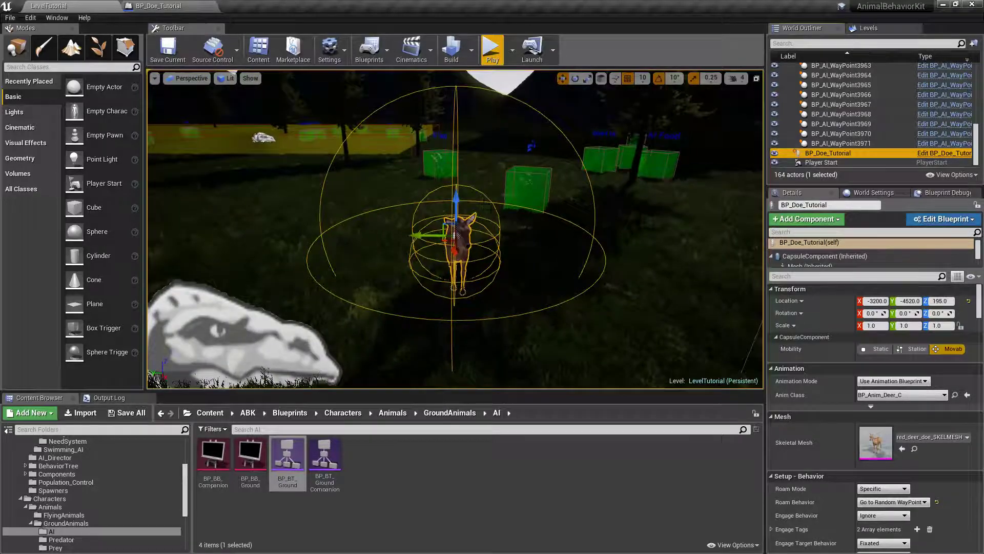
{"action": "scroll", "coordinate": [838, 362], "scroll_direction": "down", "scroll_amount": 3}
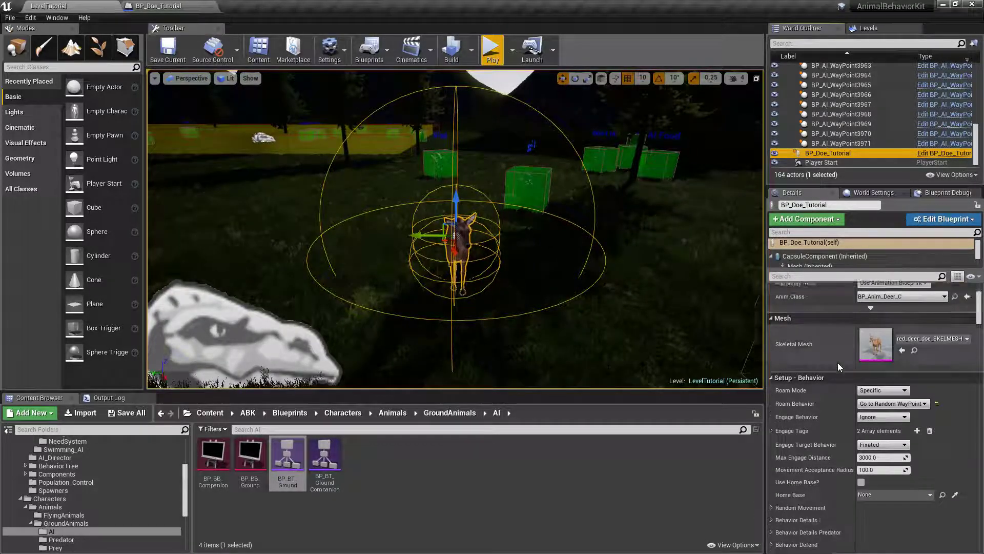
{"action": "left_click", "coordinate": [893, 388]}
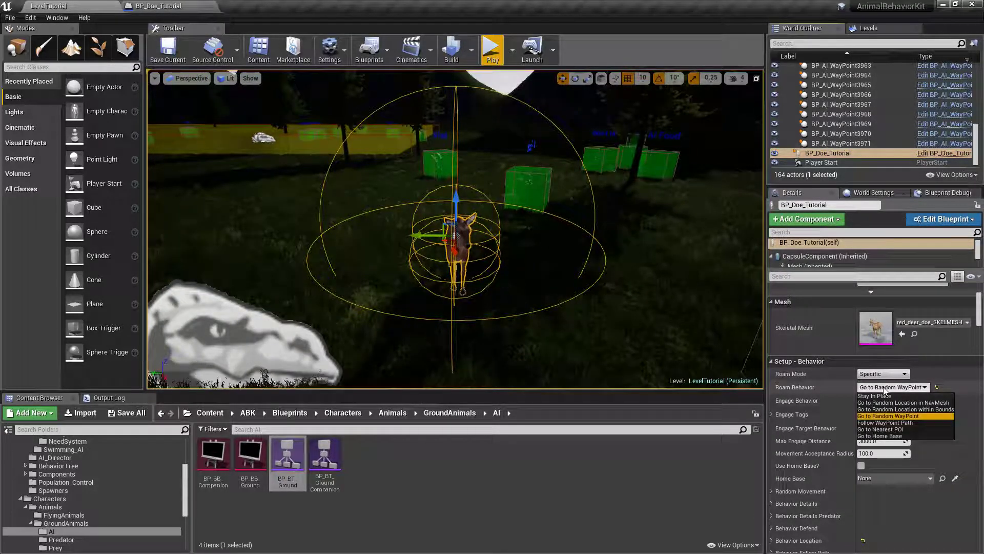
{"action": "left_click", "coordinate": [885, 423]}
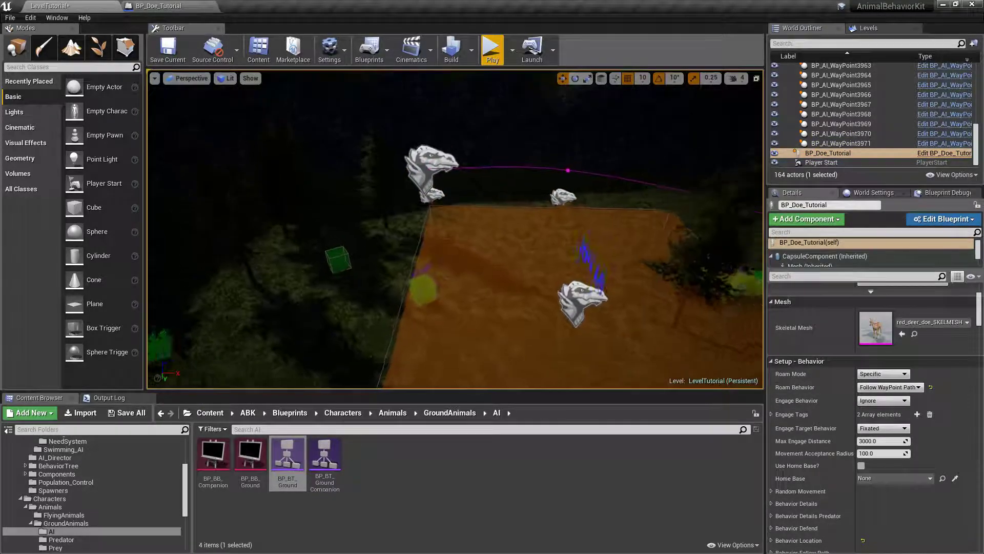
Examine the path beside the orange area and expand BP_Doe_Tutorial's Behavior Follow Path settings.
{"action": "right_click_drag", "start_coordinate": [508, 197], "coordinate": [508, 197]}
{"action": "key", "text": "s"}
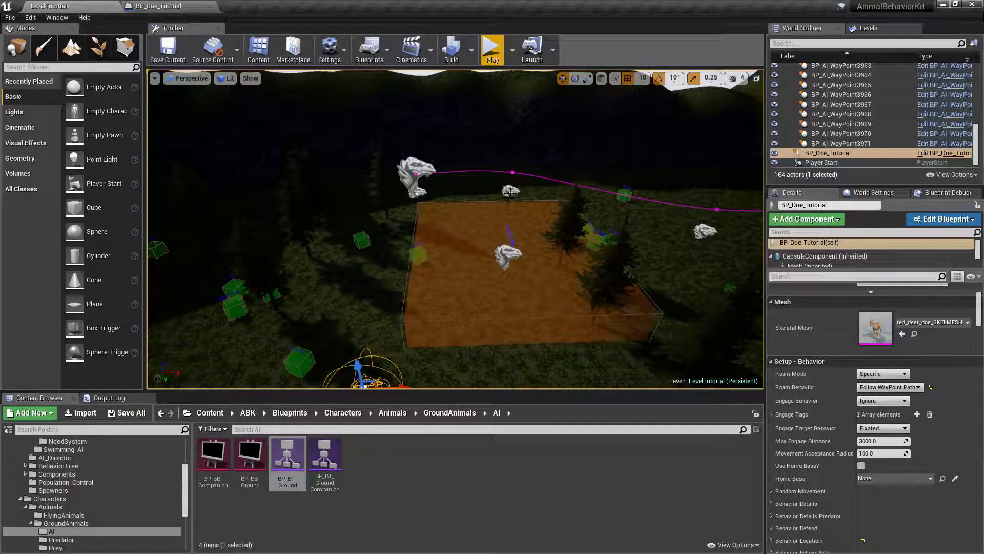
{"action": "right_click_drag", "start_coordinate": [274, 215], "coordinate": [274, 216]}
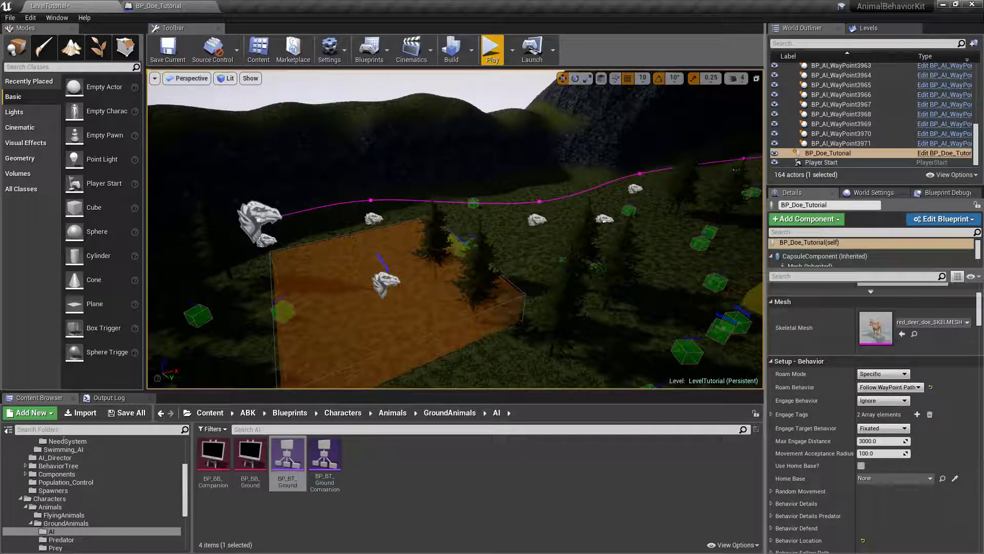
{"action": "scroll", "coordinate": [834, 413], "scroll_direction": "down", "scroll_amount": 3}
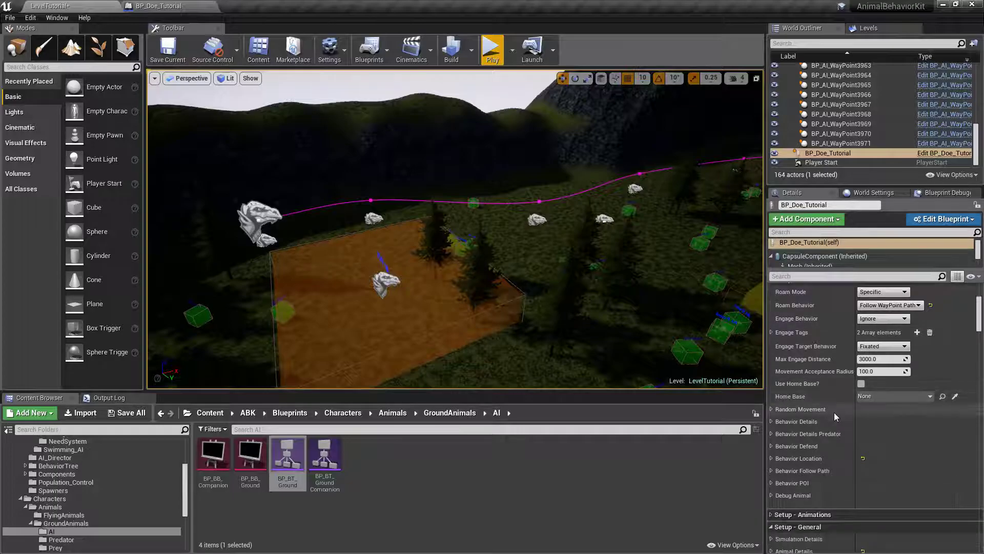
{"action": "scroll", "coordinate": [835, 412], "scroll_direction": "down", "scroll_amount": 1}
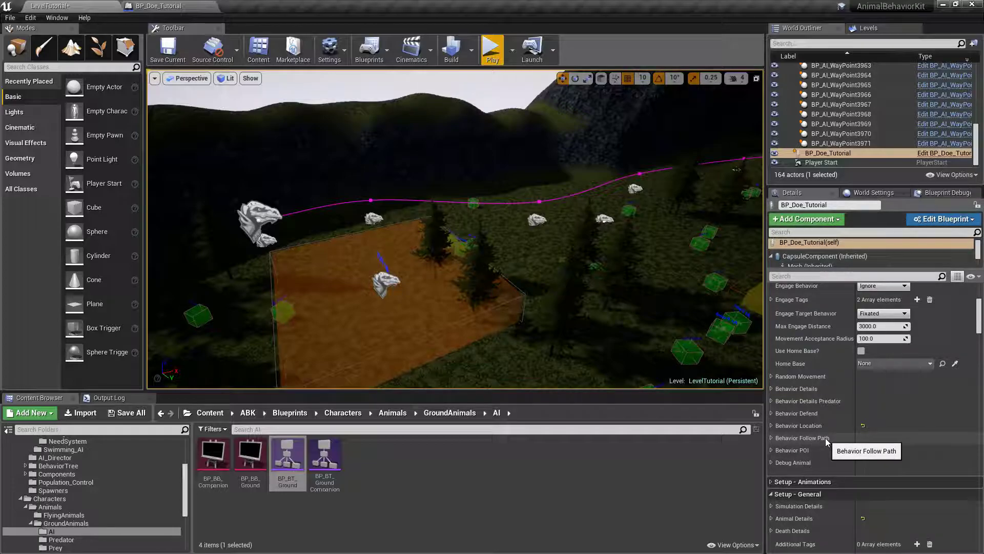
{"action": "left_click", "coordinate": [772, 438]}
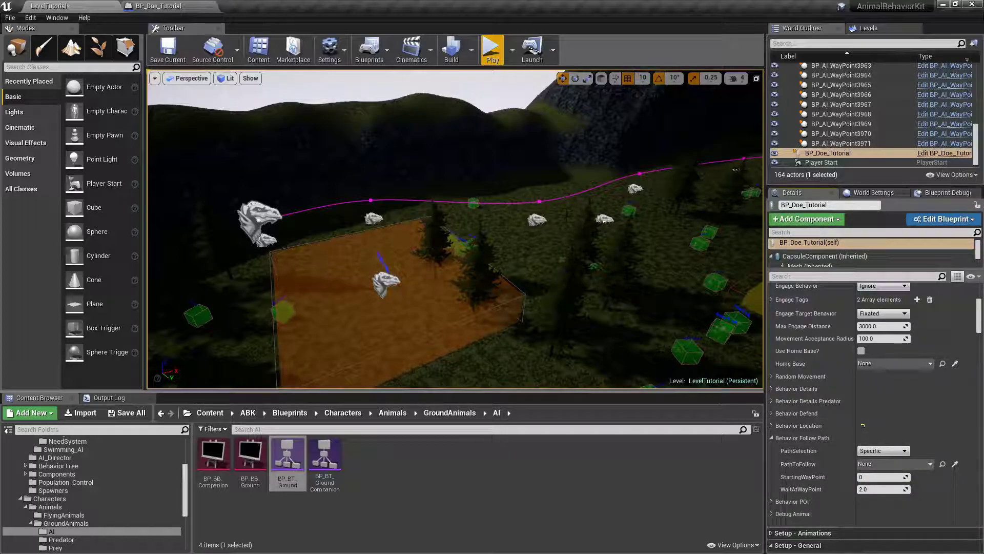
{"action": "mouse_move", "coordinate": [589, 236]}
{"action": "right_mouse_down"}
{"action": "mouse_move", "coordinate": [543, 225]}
{"action": "mouse_move", "coordinate": [544, 251]}
{"action": "mouse_move", "coordinate": [589, 237]}
{"action": "right_mouse_up"}
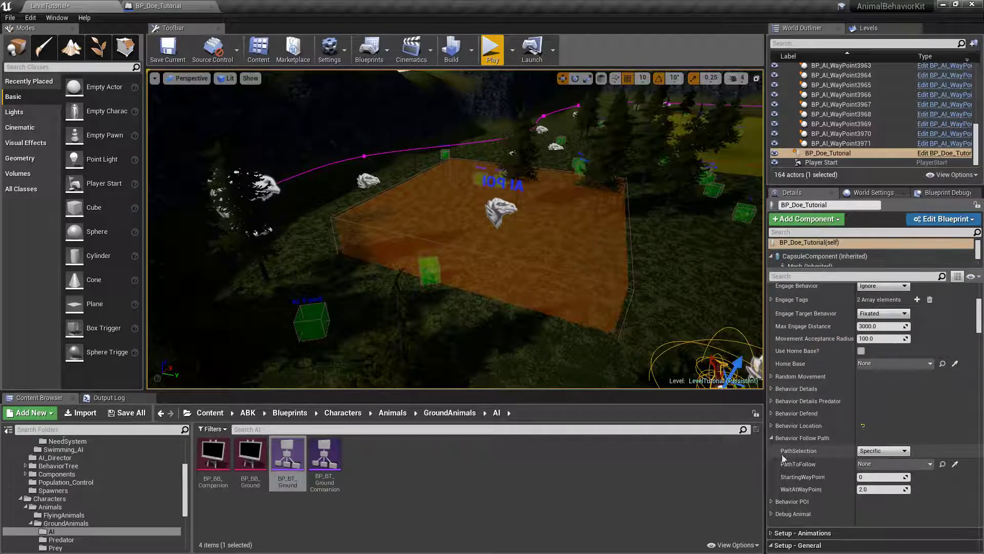
Keep the doe's PathSelection on Specific and assign BP_AIPath as its PathToFollow.
{"action": "left_click", "coordinate": [902, 451]}
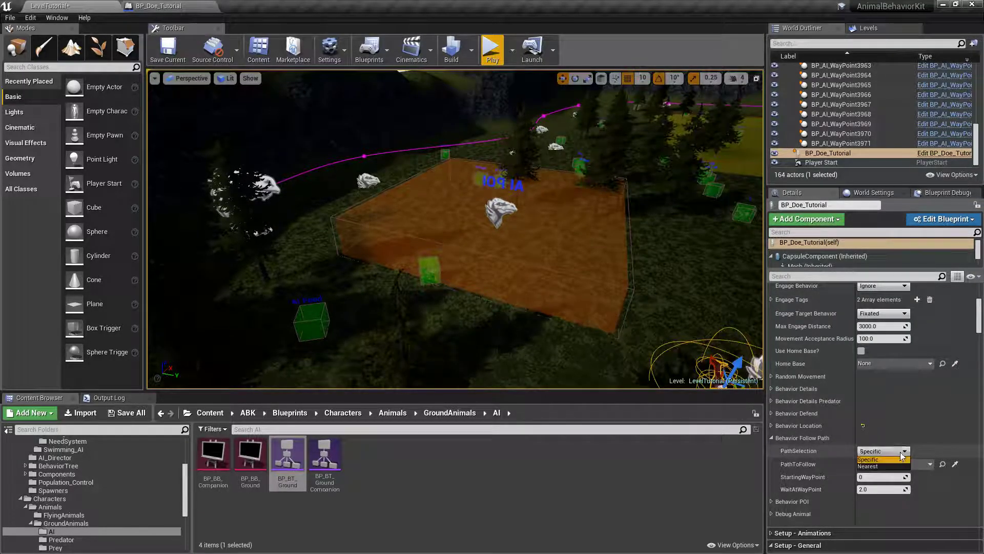
{"action": "left_click", "coordinate": [868, 459]}
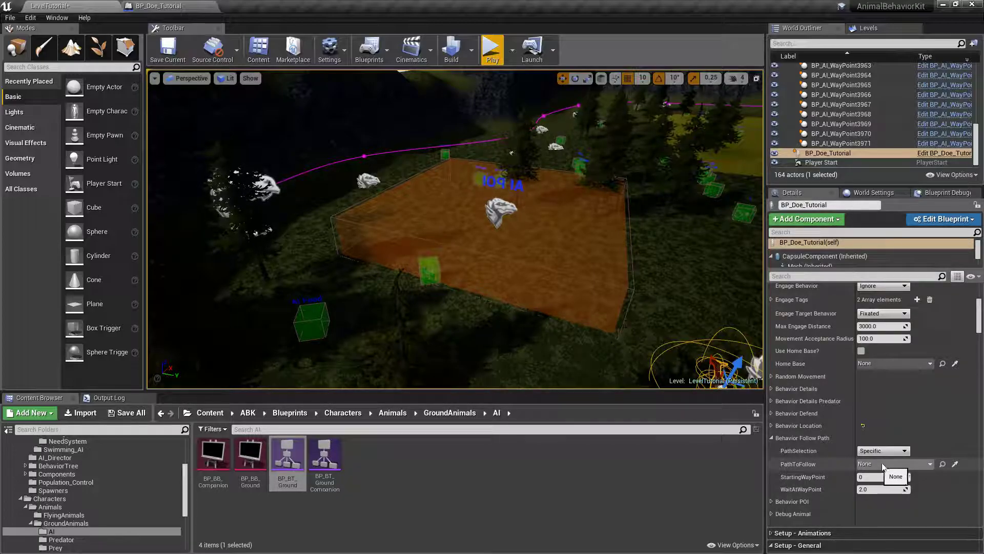
{"action": "left_click", "coordinate": [882, 464]}
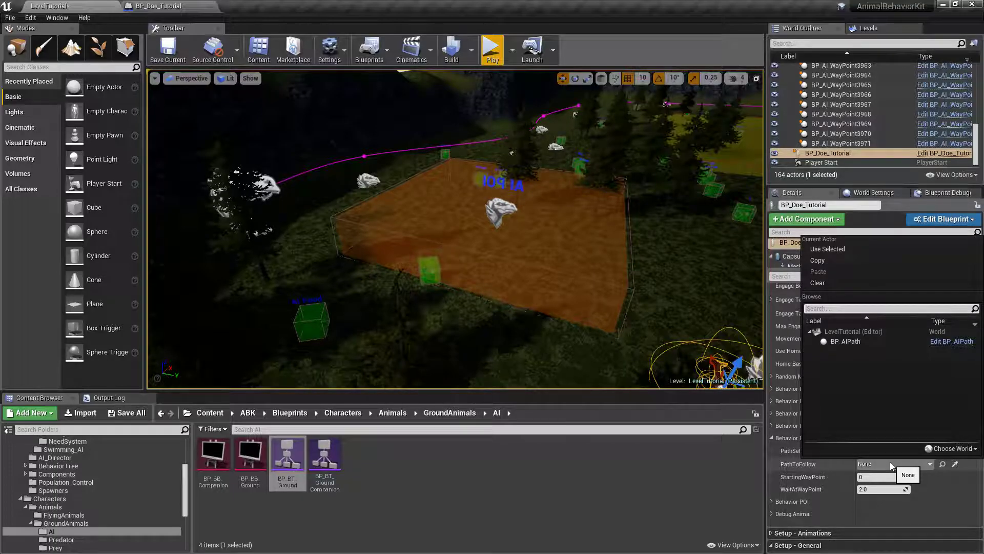
{"action": "left_click", "coordinate": [847, 342]}
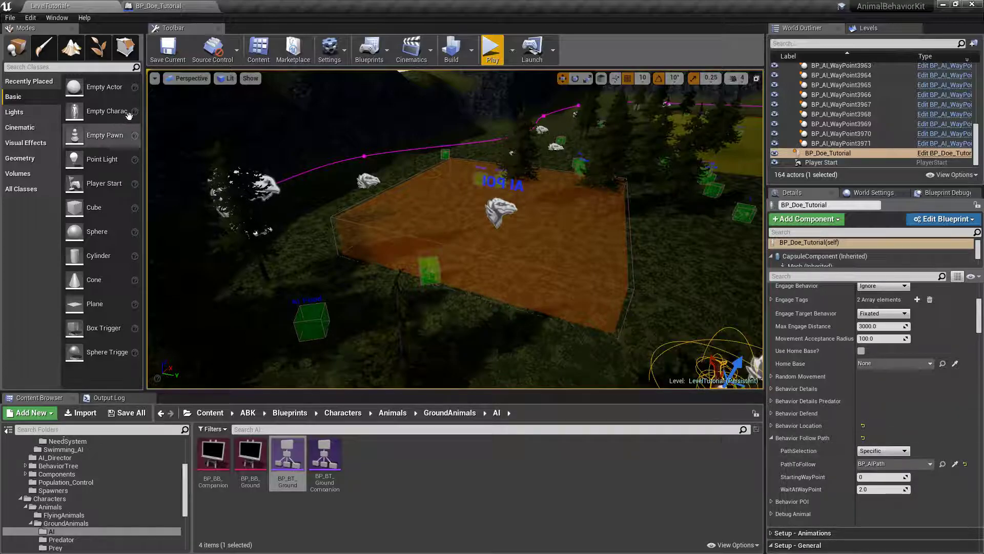
{"action": "left_click", "coordinate": [865, 451]}
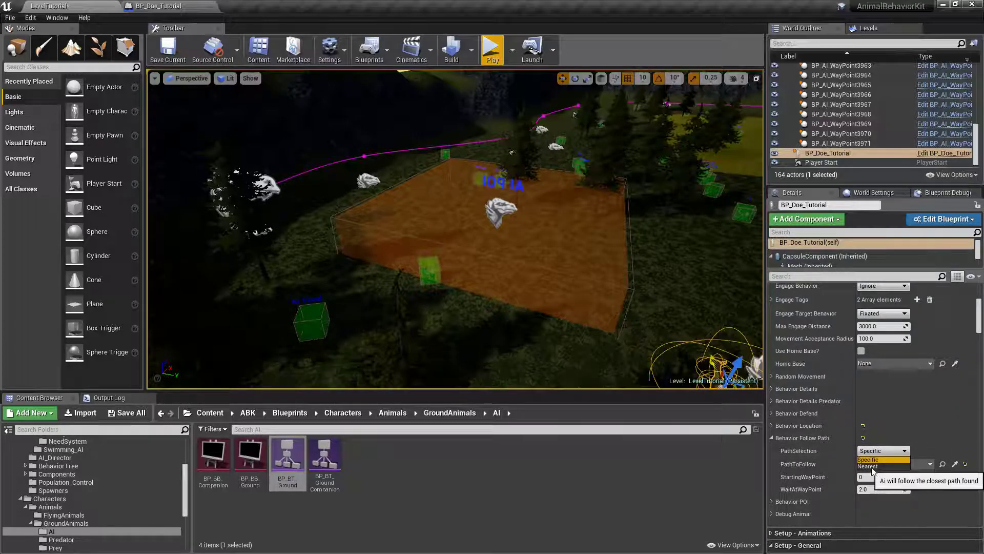
{"action": "left_click", "coordinate": [872, 459]}
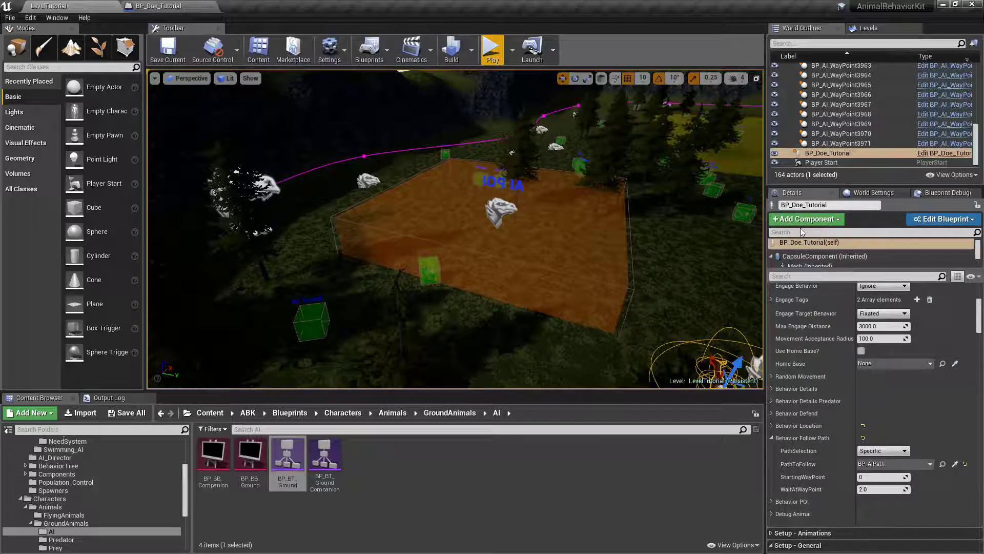
Select BP_AIPath and examine its spline and waypoints from the starting point onward.
{"action": "key", "text": "s"}
{"action": "mouse_move", "coordinate": [602, 161]}
{"action": "right_mouse_down"}
{"action": "mouse_move", "coordinate": [667, 164]}
{"action": "mouse_move", "coordinate": [651, 138]}
{"action": "mouse_move", "coordinate": [602, 161]}
{"action": "right_mouse_up"}
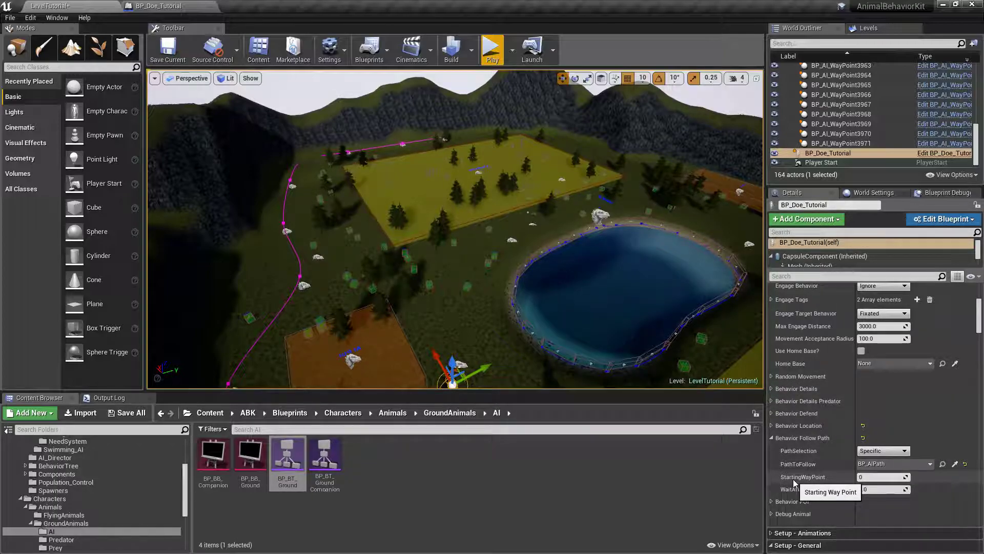
{"action": "mouse_move", "coordinate": [514, 255]}
{"action": "right_mouse_down"}
{"action": "mouse_move", "coordinate": [410, 223]}
{"action": "mouse_move", "coordinate": [378, 253]}
{"action": "mouse_move", "coordinate": [502, 269]}
{"action": "right_mouse_up"}
{"action": "left_click", "coordinate": [353, 300]}
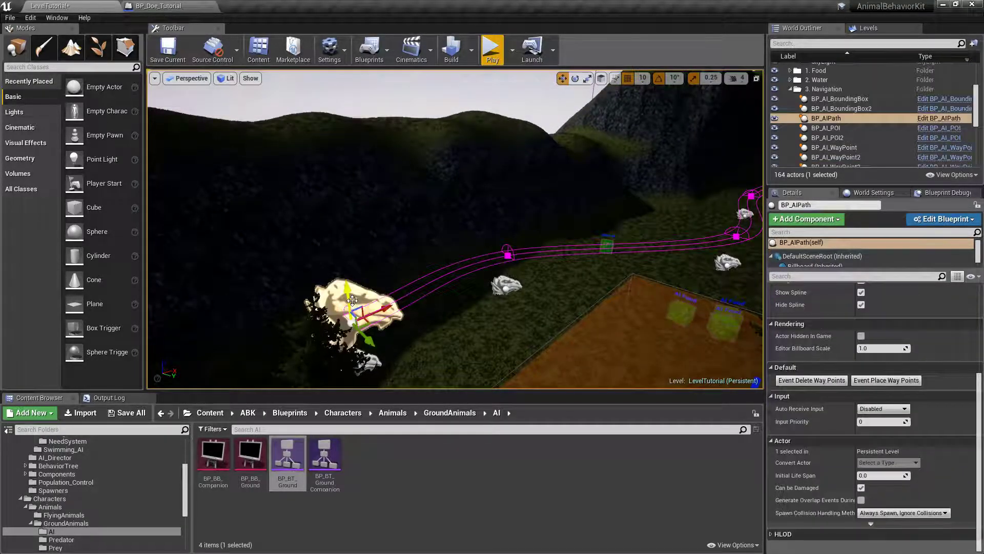
{"action": "right_click_drag", "start_coordinate": [353, 300], "coordinate": [393, 347]}
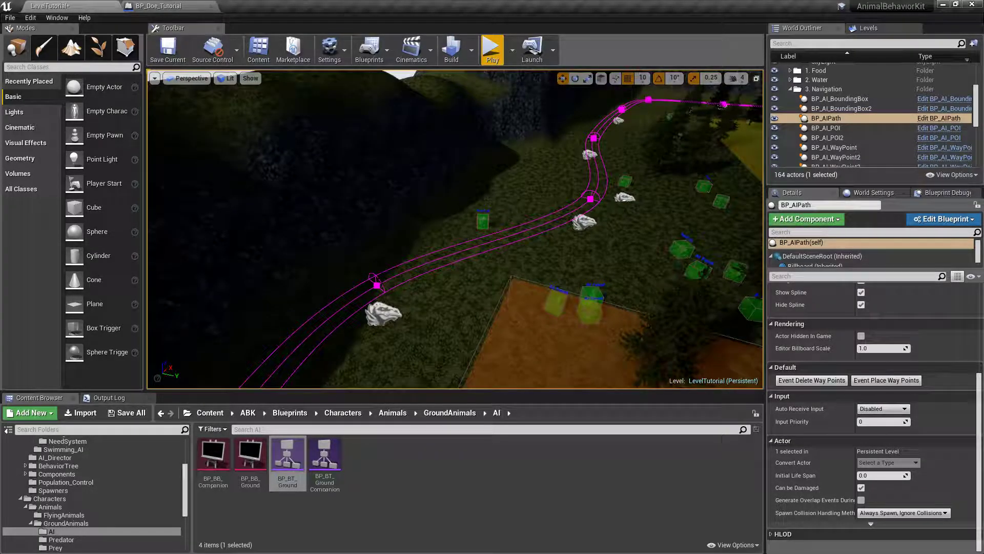
{"action": "right_click_drag", "start_coordinate": [649, 98], "coordinate": [571, 117]}
{"action": "right_click_drag", "start_coordinate": [385, 303], "coordinate": [426, 198]}
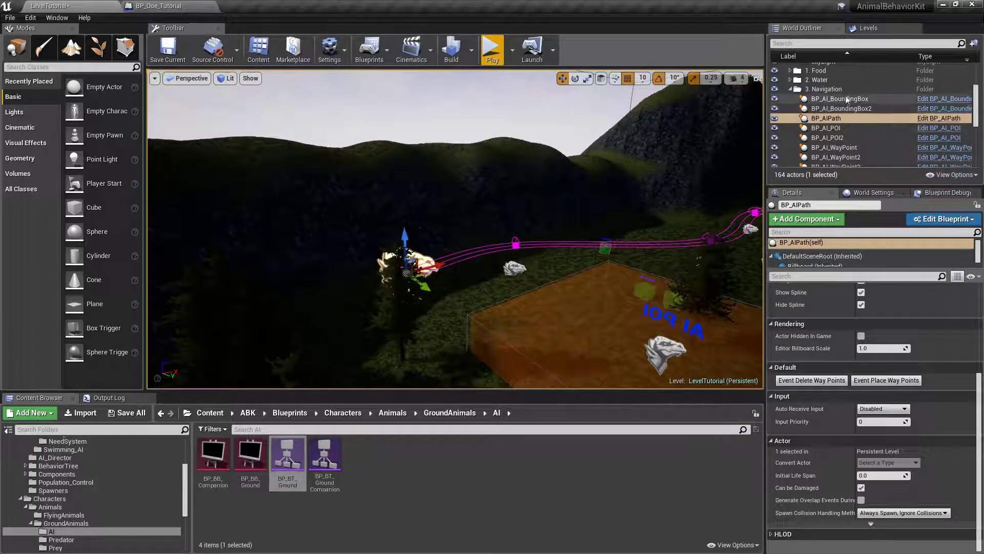
Collapse the 3. Navigation folder, reselect BP_Doe_Tutorial, and set its StartingWayPoint to 3.
{"action": "left_click", "coordinate": [791, 90]}
{"action": "left_click", "coordinate": [839, 154]}
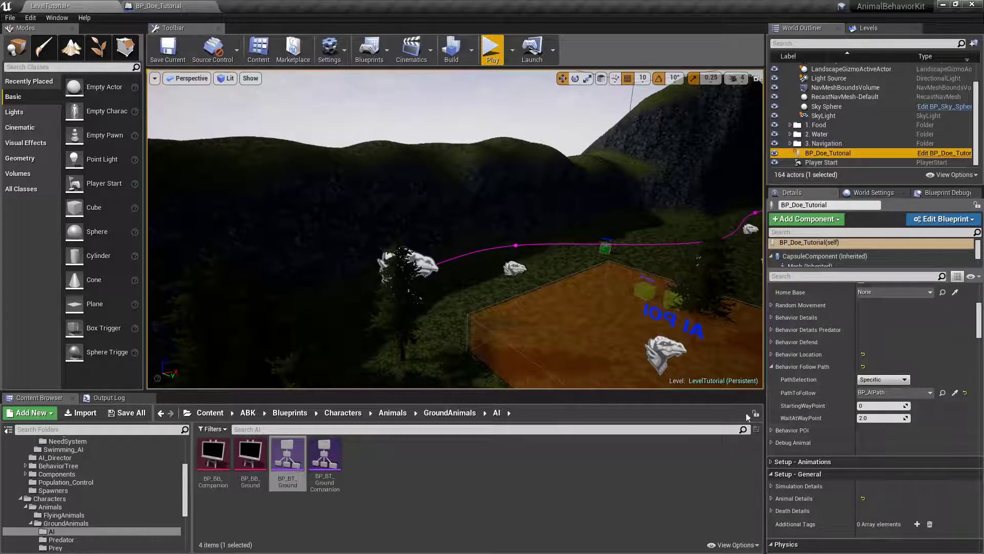
{"action": "left_click", "coordinate": [881, 405]}
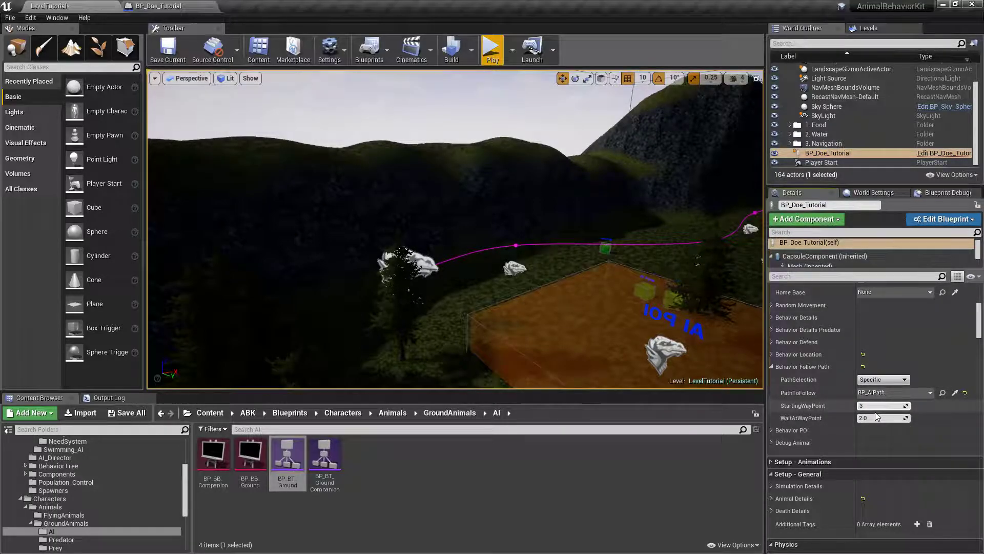
{"action": "right_click_drag", "start_coordinate": [656, 344], "coordinate": [723, 348]}
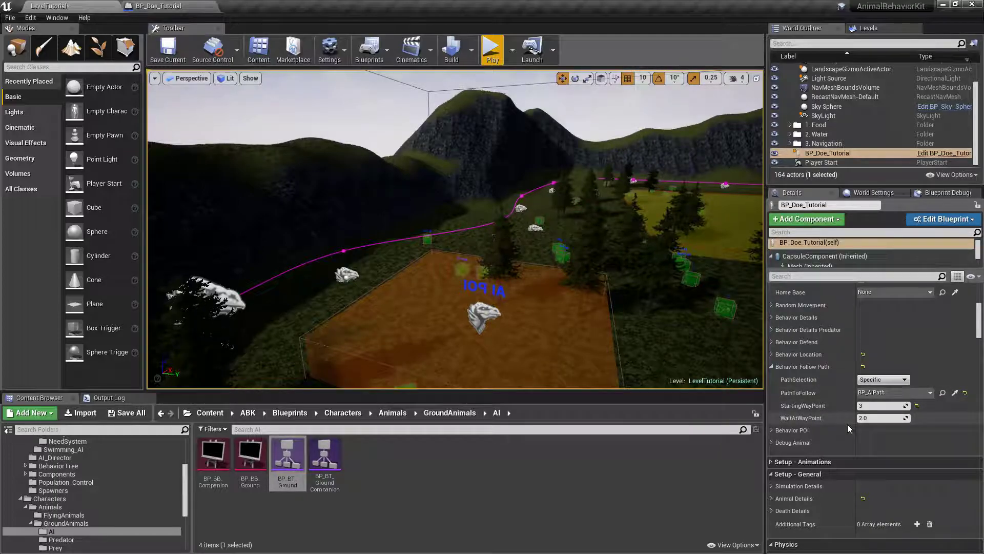
{"action": "right_click_drag", "start_coordinate": [661, 329], "coordinate": [705, 330]}
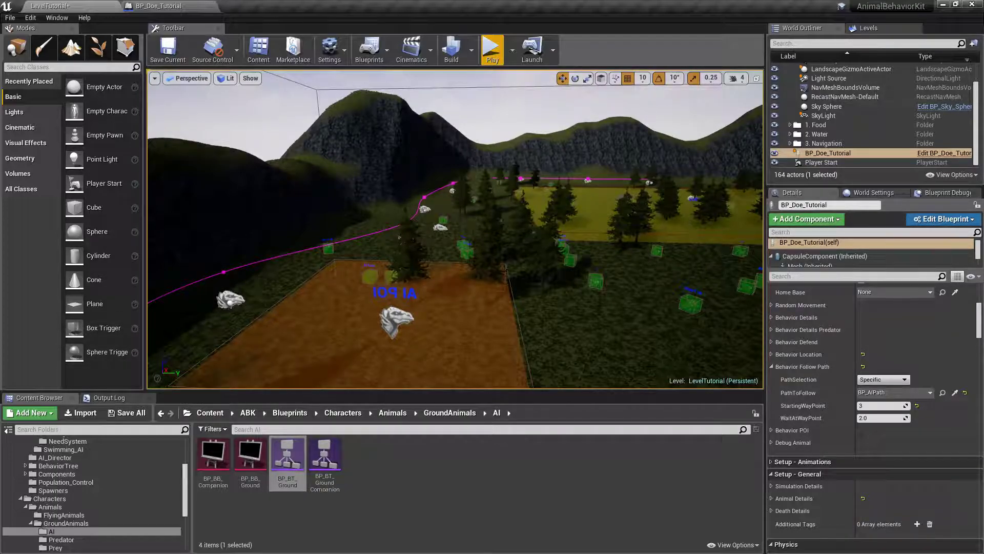
Set the doe's StartingWayPoint to 0 in its Behavior Follow Path settings.
{"action": "left_click", "coordinate": [873, 406]}
{"action": "type", "text": "3"}
{"action": "type", "text": "0"}
{"action": "key", "text": "Return"}
Play the level from beside the path's starting waypoint and approach the orange area where the doe appears.
{"action": "right_click_drag", "start_coordinate": [590, 277], "coordinate": [605, 326]}
{"action": "key", "text": "w"}
{"action": "key", "text": "s"}
{"action": "key", "text": "w"}
{"action": "key", "text": "s"}
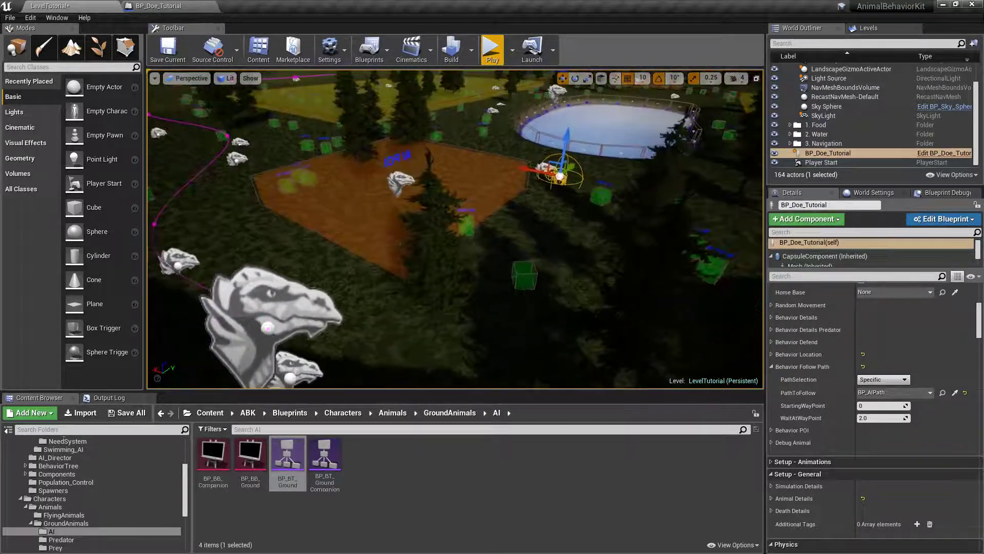
{"action": "right_click_drag", "start_coordinate": [548, 232], "coordinate": [456, 195]}
{"action": "key", "text": "s"}
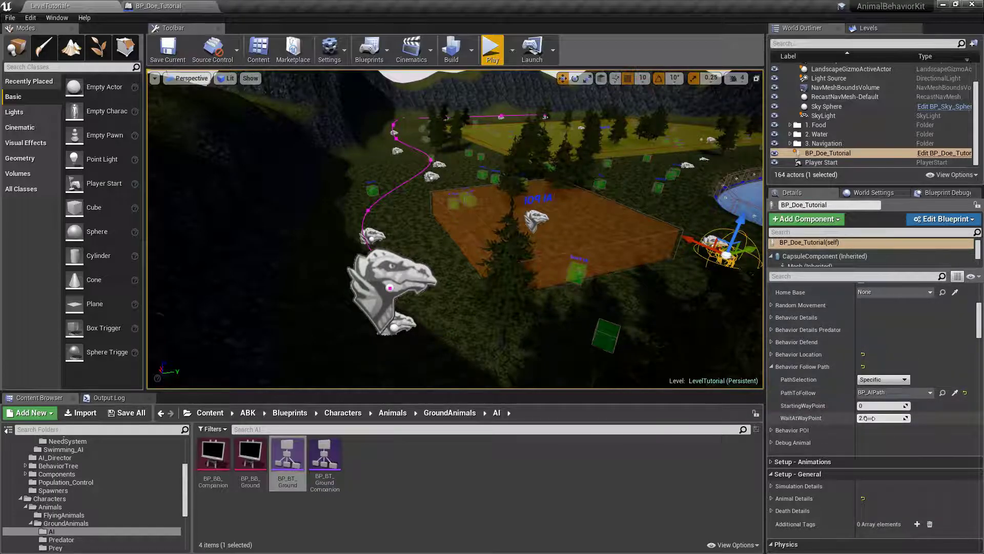
{"action": "left_click", "coordinate": [493, 50]}
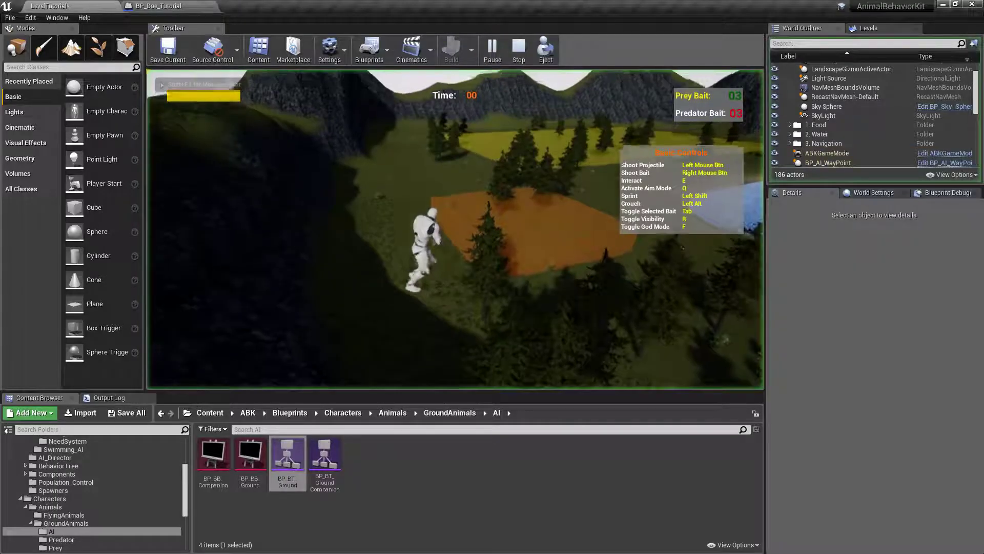
{"action": "key", "text": "a"}
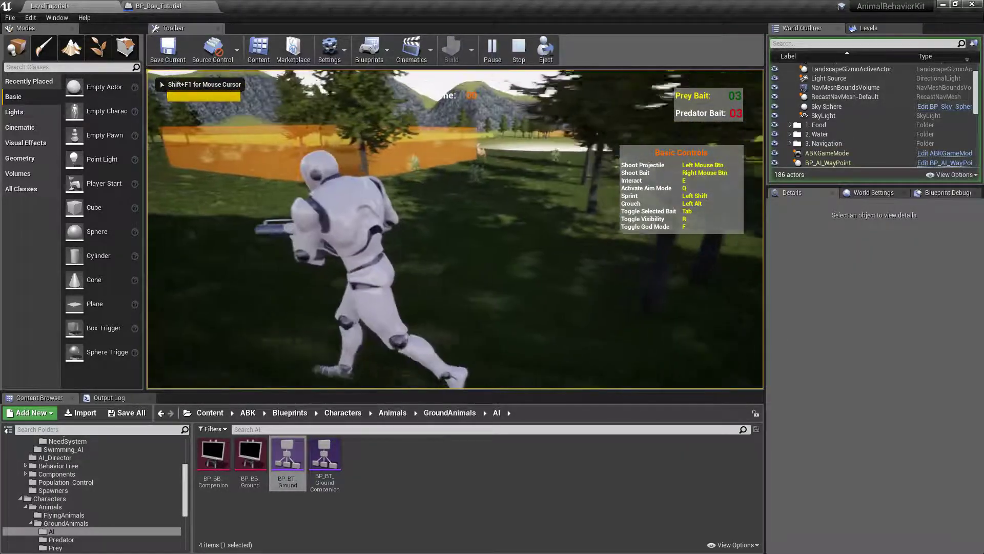
{"action": "key", "text": "w"}
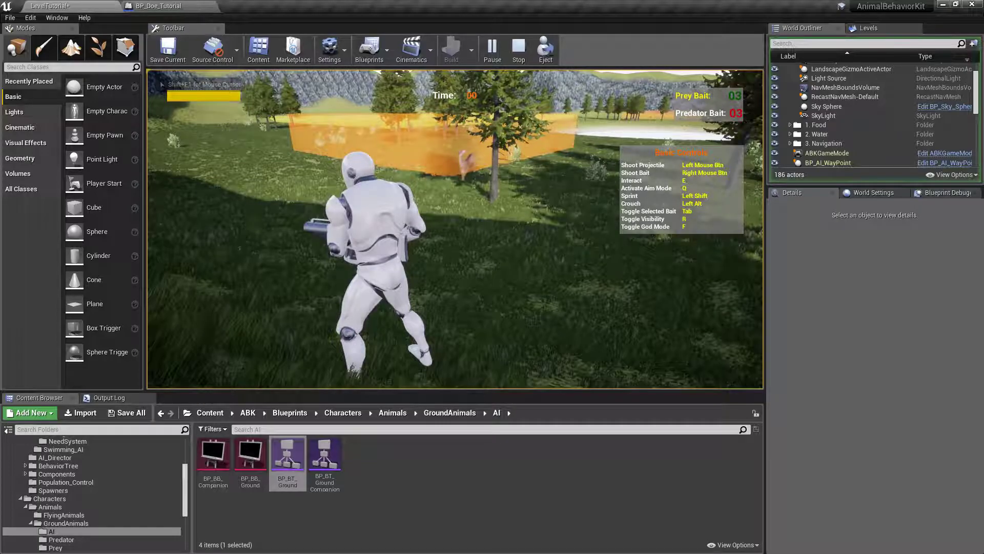
Follow the doe along the path's waypoints to observe its roaming, and end the play session.
{"action": "key", "text": "w"}
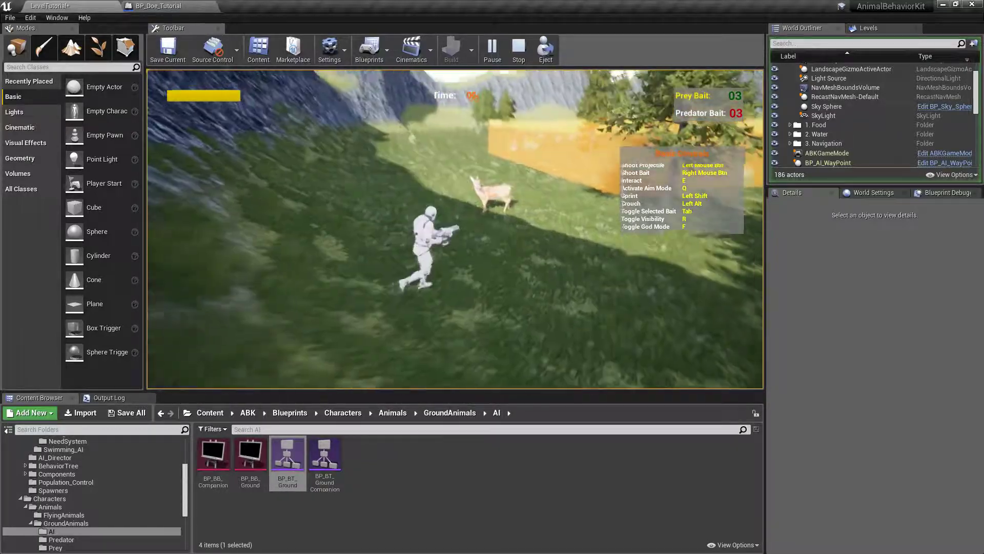
{"action": "key", "text": "w"}
{"action": "key", "text": "s"}
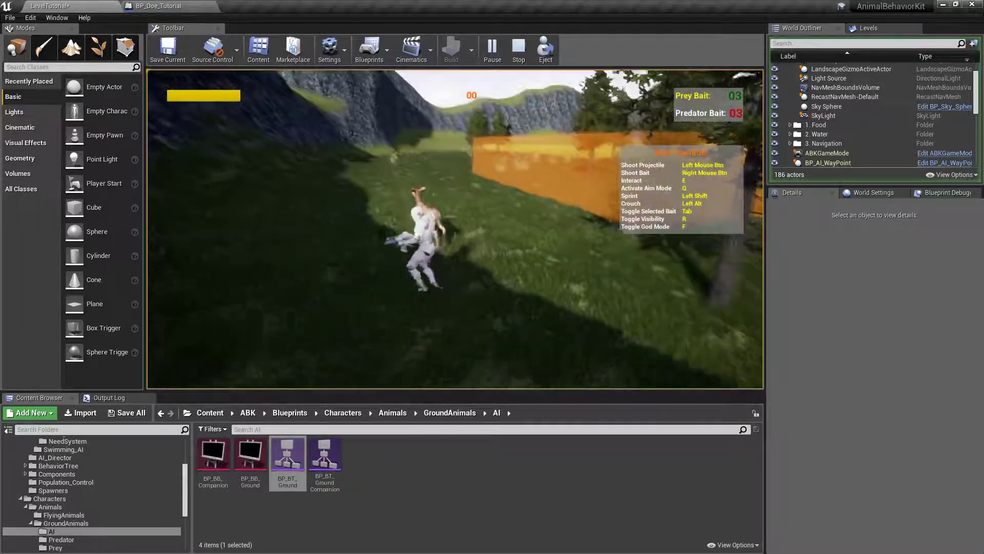
{"action": "key", "text": "w"}
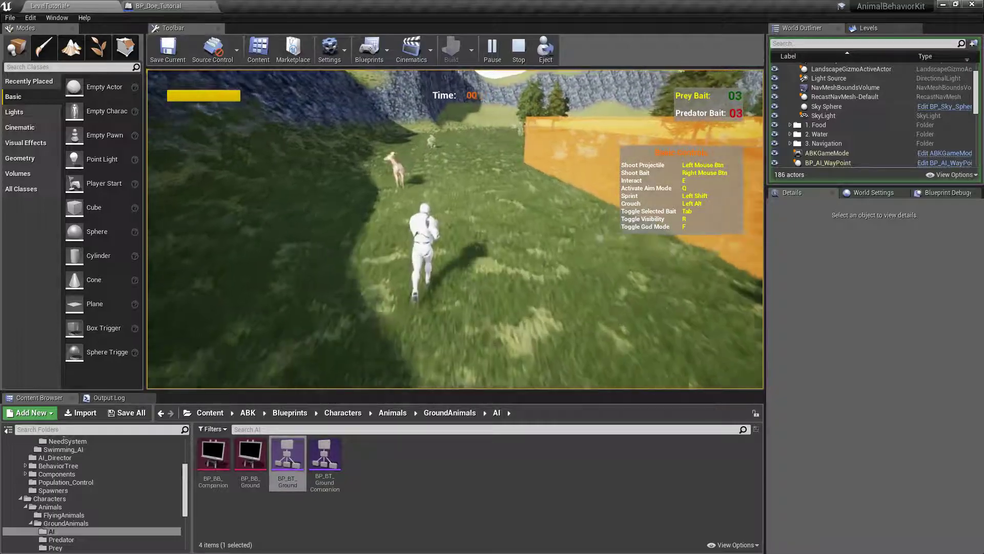
{"action": "key", "text": "w"}
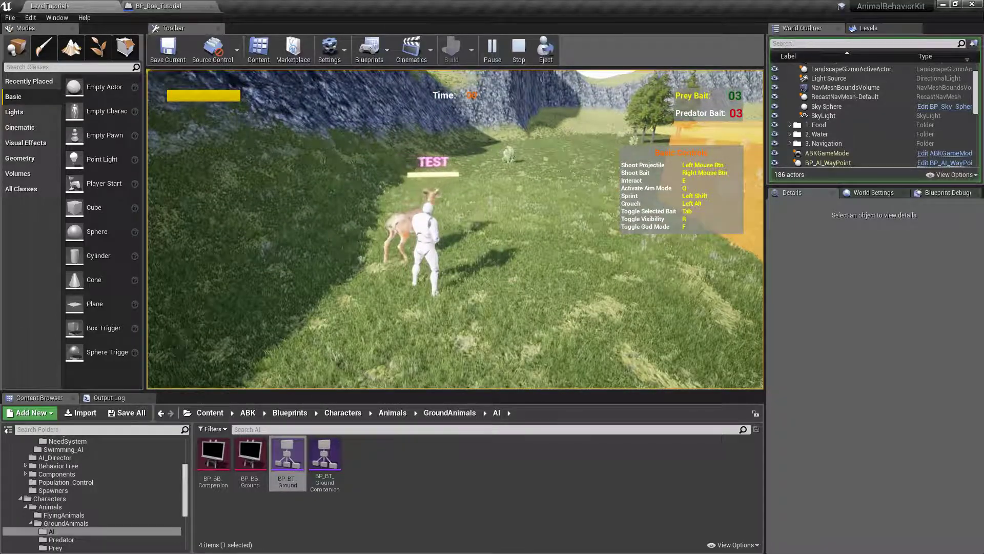
{"action": "key", "text": "w"}
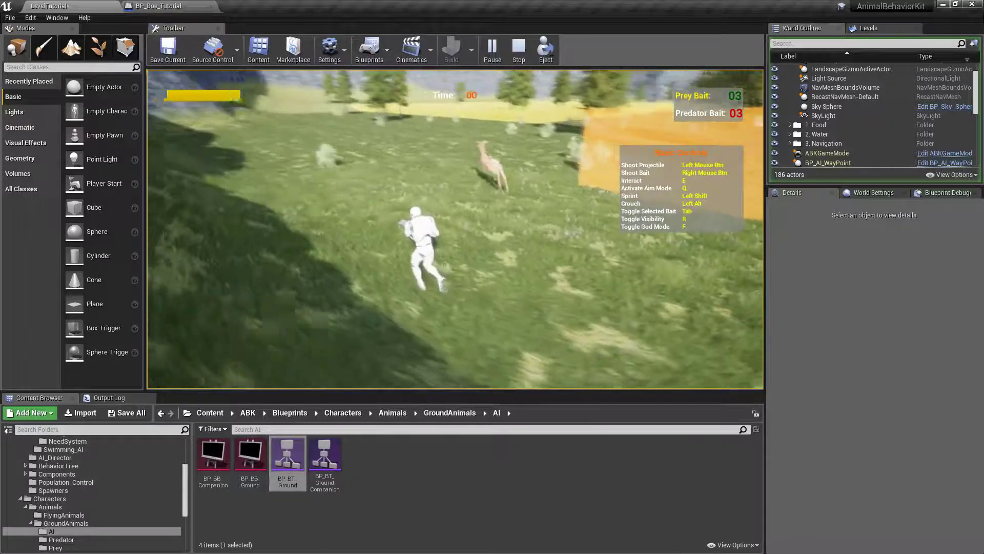
{"action": "key", "text": "w"}
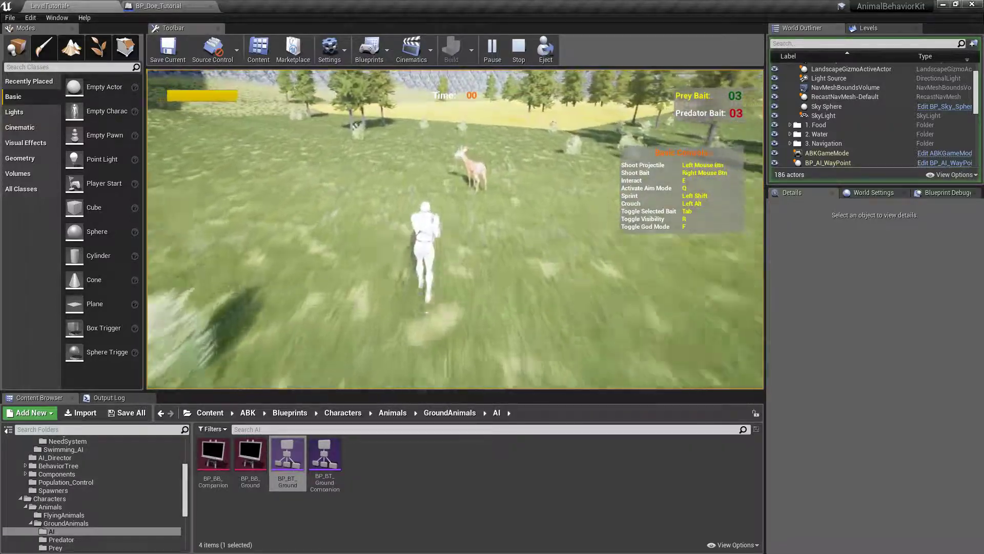
{"action": "key", "text": "w"}
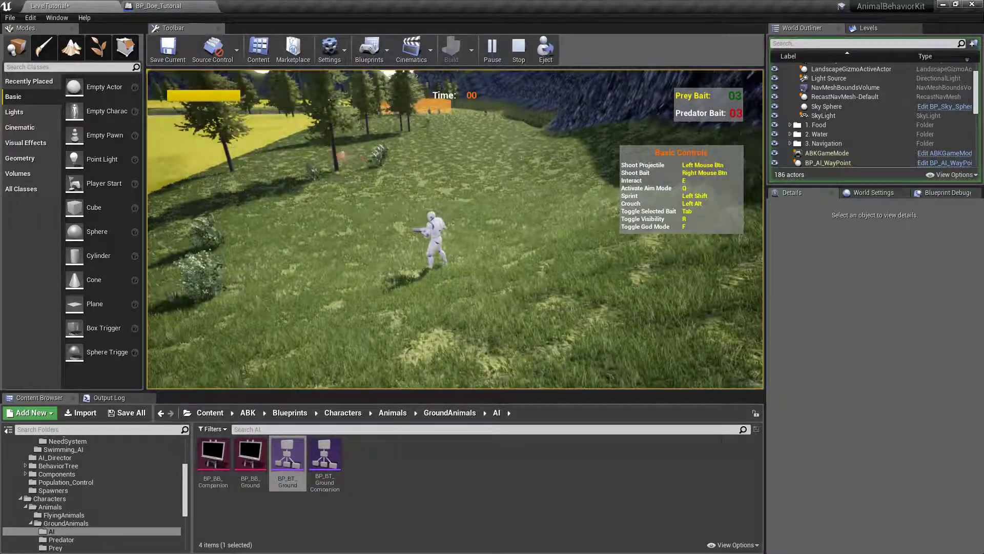
{"action": "key", "text": "Escape"}
Examine the path's spline and waypoints around the orange and yellow areas, toggling the navigation mesh display on and off.
{"action": "right_click_drag", "start_coordinate": [455, 229], "coordinate": [474, 233]}
{"action": "key", "text": "e"}
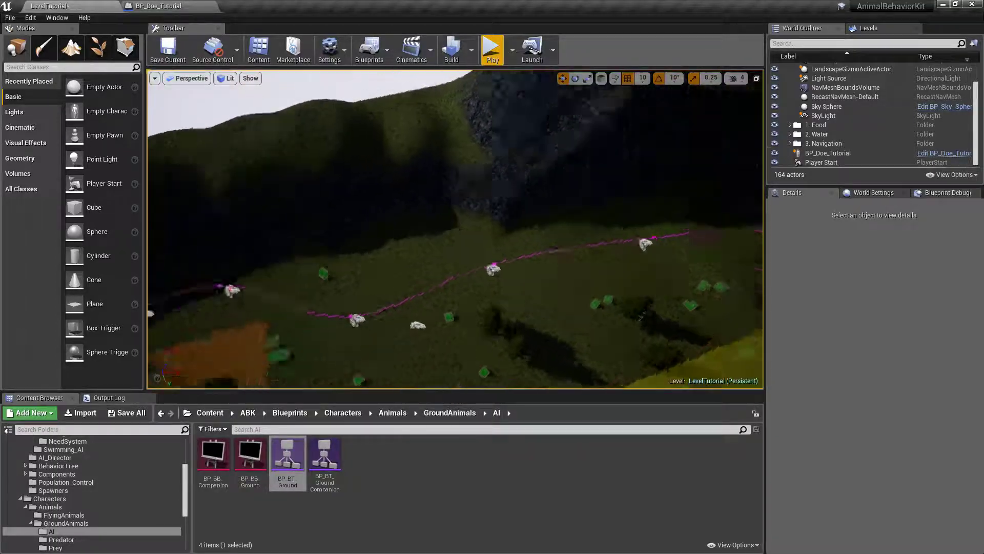
{"action": "right_click_drag", "start_coordinate": [456, 229], "coordinate": [590, 233]}
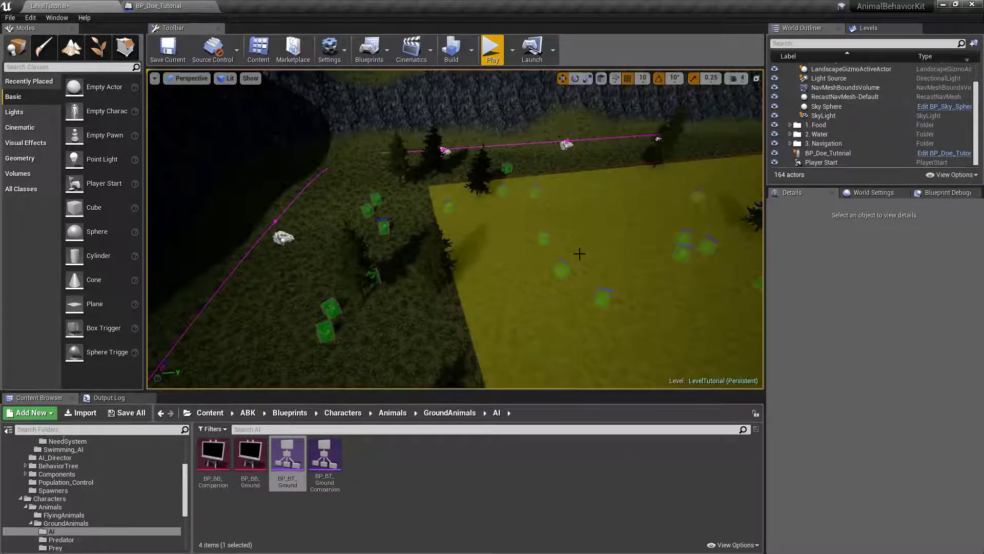
{"action": "key", "text": "p"}
{"action": "key", "text": "p"}
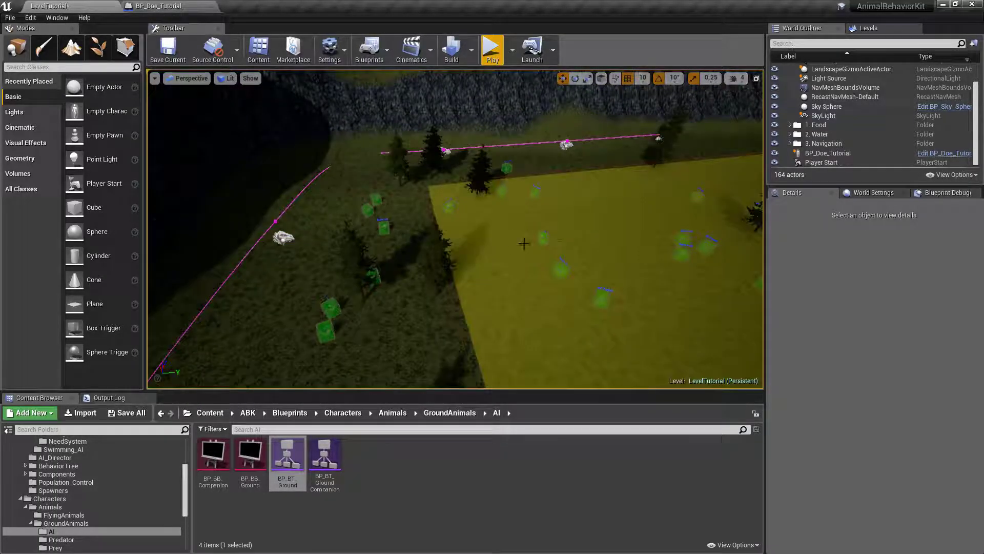
{"action": "right_click_drag", "start_coordinate": [566, 238], "coordinate": [631, 223]}
{"action": "left_click", "coordinate": [511, 192]}
{"action": "mouse_move", "coordinate": [511, 192]}
{"action": "right_mouse_down"}
{"action": "mouse_move", "coordinate": [574, 220]}
{"action": "mouse_move", "coordinate": [605, 217]}
{"action": "mouse_move", "coordinate": [592, 195]}
{"action": "mouse_move", "coordinate": [584, 226]}
{"action": "mouse_move", "coordinate": [643, 256]}
{"action": "mouse_move", "coordinate": [644, 246]}
{"action": "mouse_move", "coordinate": [638, 234]}
{"action": "mouse_move", "coordinate": [625, 249]}
{"action": "mouse_move", "coordinate": [635, 251]}
{"action": "mouse_move", "coordinate": [614, 254]}
{"action": "right_mouse_up"}
{"action": "right_click_drag", "start_coordinate": [513, 228], "coordinate": [344, 225]}
Select BP_AIPath and delete its existing waypoints with Event Delete Way Points.
{"action": "left_click", "coordinate": [438, 212]}
{"action": "right_click_drag", "start_coordinate": [438, 213], "coordinate": [487, 208]}
{"action": "left_click", "coordinate": [521, 178]}
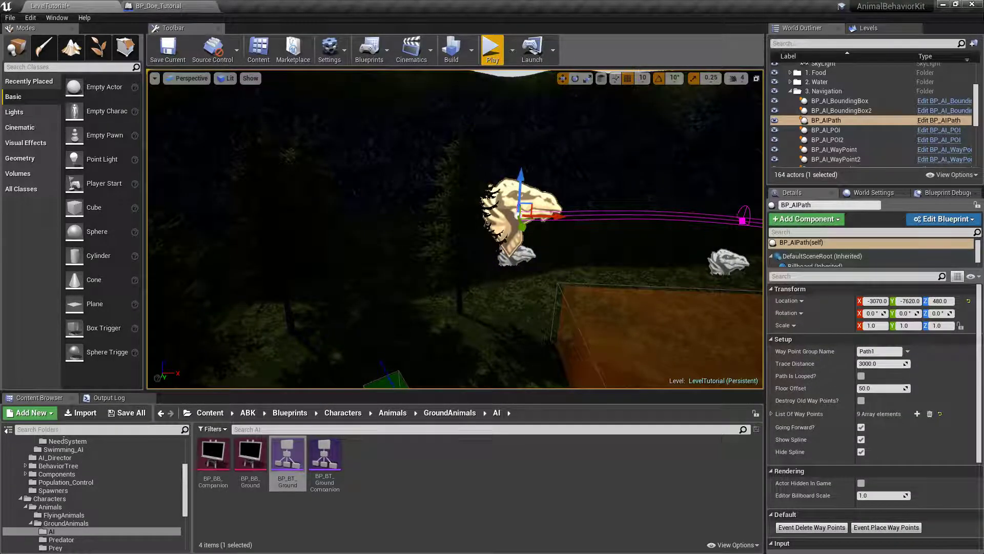
{"action": "left_click", "coordinate": [823, 528]}
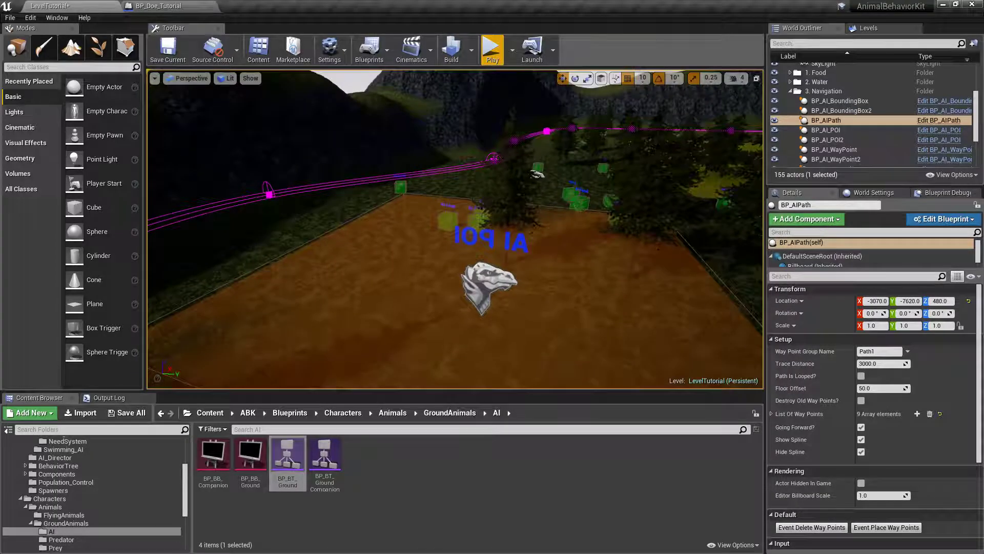
Raise BP_AIPath above the terrain to a Z location of 1090.
{"action": "right_click_drag", "start_coordinate": [513, 205], "coordinate": [359, 203]}
{"action": "left_click_drag", "start_coordinate": [532, 189], "coordinate": [527, 90]}
{"action": "right_click_drag", "start_coordinate": [526, 89], "coordinate": [723, 34]}
{"action": "right_click_drag", "start_coordinate": [456, 229], "coordinate": [307, 234]}
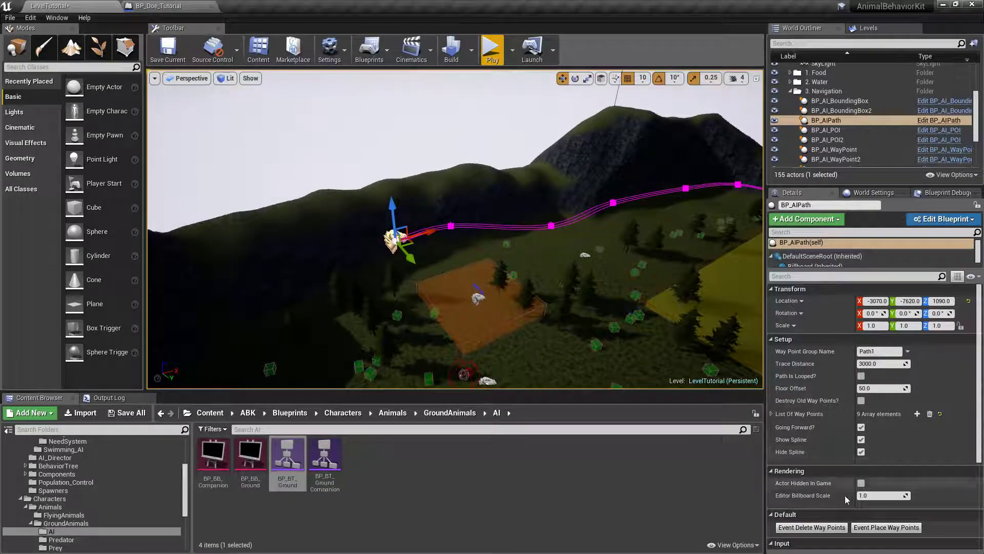
Generate new waypoints beneath the raised BP_AIPath and save the LevelTutorial map.
{"action": "left_click", "coordinate": [886, 528]}
{"action": "right_click_drag", "start_coordinate": [625, 214], "coordinate": [761, 226]}
{"action": "mouse_move", "coordinate": [455, 230]}
{"action": "right_mouse_down"}
{"action": "mouse_move", "coordinate": [569, 238]}
{"action": "mouse_move", "coordinate": [369, 241]}
{"action": "mouse_move", "coordinate": [477, 220]}
{"action": "mouse_move", "coordinate": [446, 224]}
{"action": "right_mouse_up"}
{"action": "left_click", "coordinate": [147, 413]}
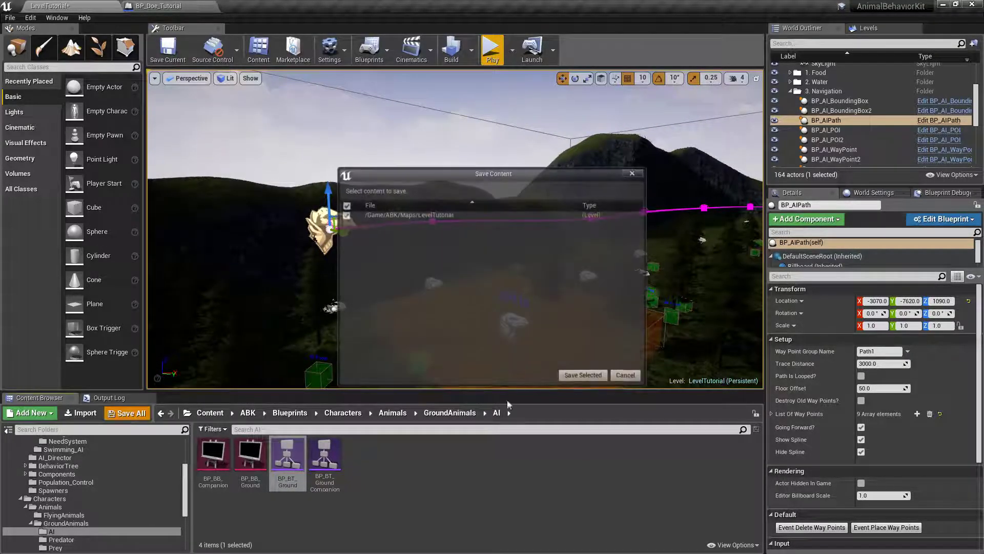
{"action": "left_click", "coordinate": [597, 379]}
Inspect the new waypoints along the path and move BP_AI_WayPoint85 through BP_AI_WayPoint93 into the 3. Navigation folder.
{"action": "right_click_drag", "start_coordinate": [438, 270], "coordinate": [371, 310]}
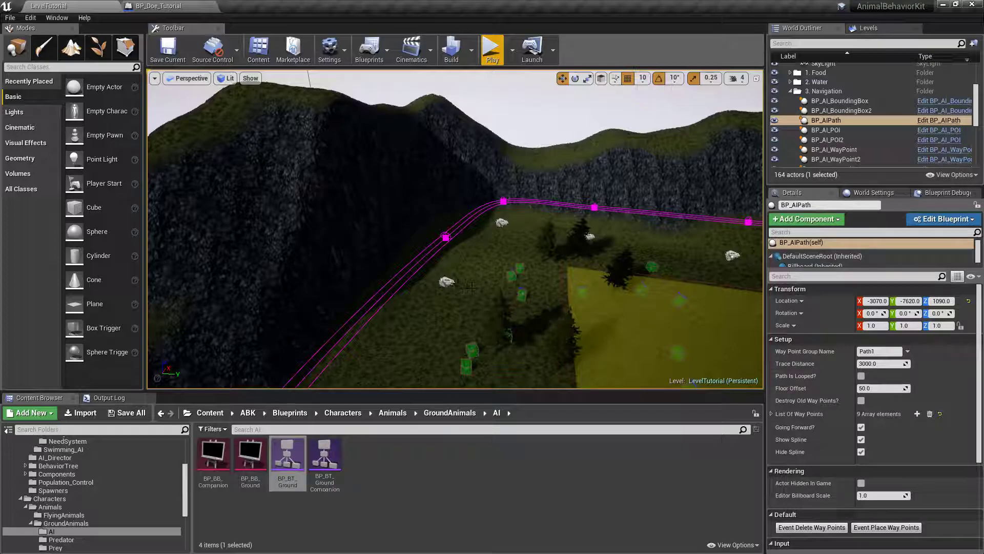
{"action": "right_click_drag", "start_coordinate": [596, 297], "coordinate": [533, 304]}
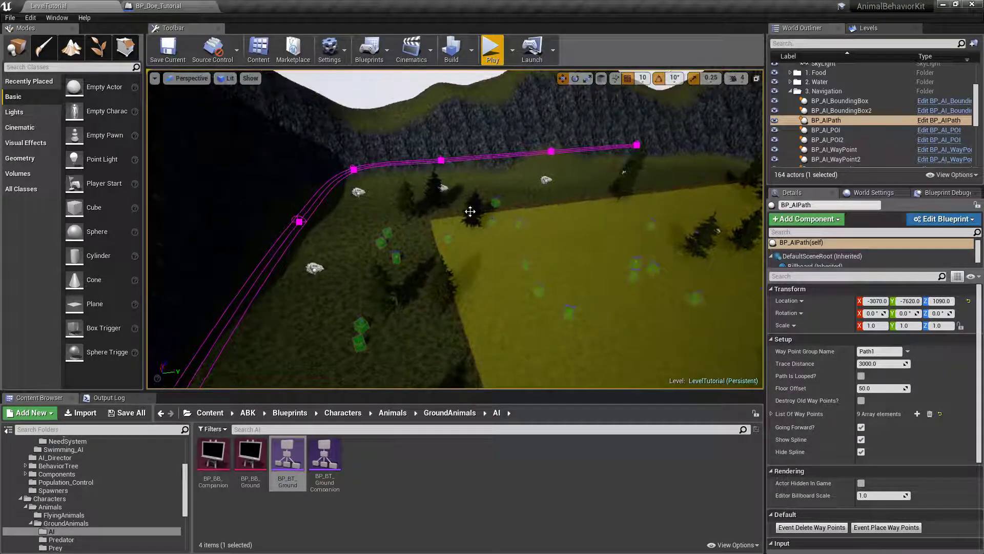
{"action": "right_click_drag", "start_coordinate": [322, 270], "coordinate": [369, 262]}
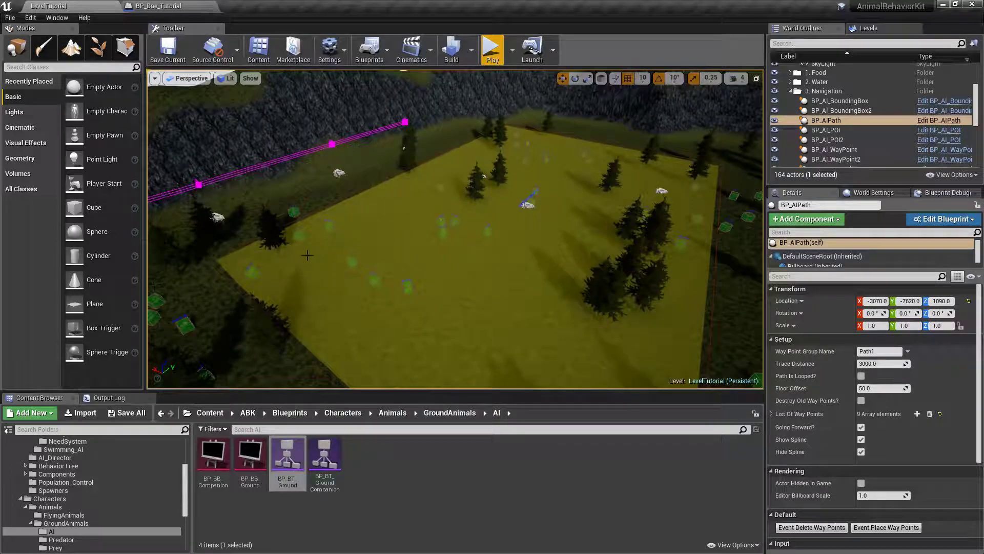
{"action": "right_click_drag", "start_coordinate": [455, 231], "coordinate": [503, 246]}
{"action": "left_click", "coordinate": [791, 91]}
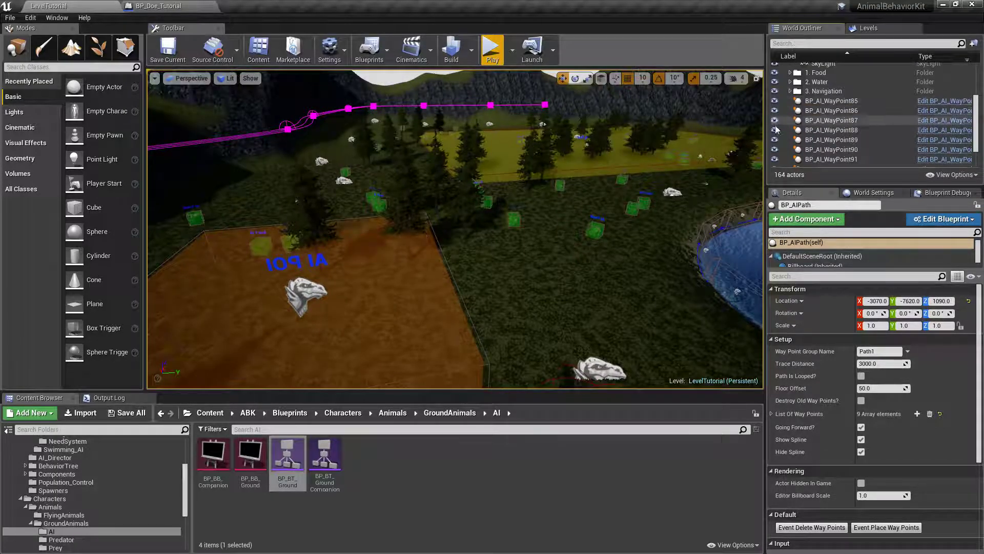
{"action": "scroll", "coordinate": [824, 124], "scroll_direction": "down", "scroll_amount": 2}
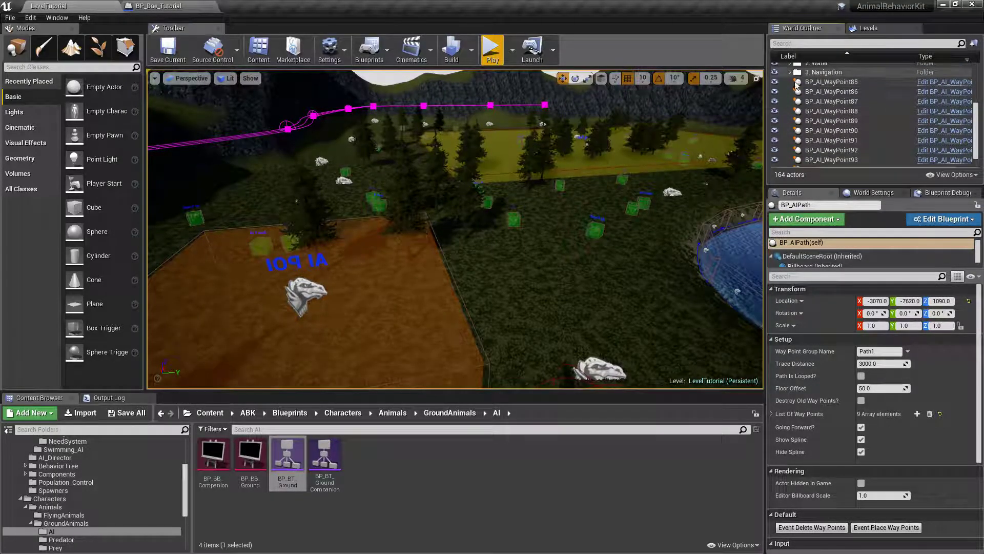
{"action": "left_click", "coordinate": [832, 84]}
{"action": "scroll", "coordinate": [841, 89], "scroll_direction": "up", "scroll_amount": 2}
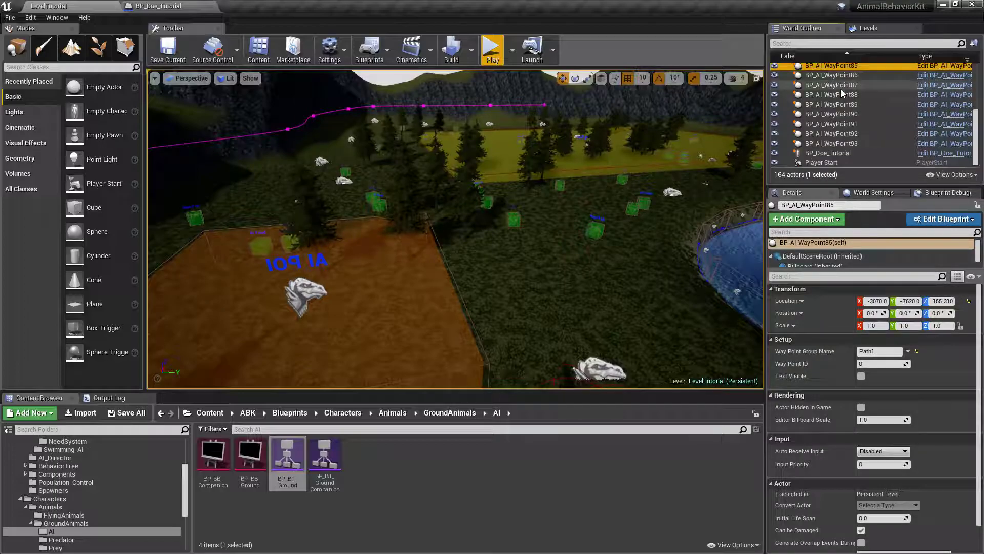
{"action": "scroll", "coordinate": [842, 118], "scroll_direction": "down", "scroll_amount": 3}
{"action": "left_click", "coordinate": [845, 146], "text": "shift"}
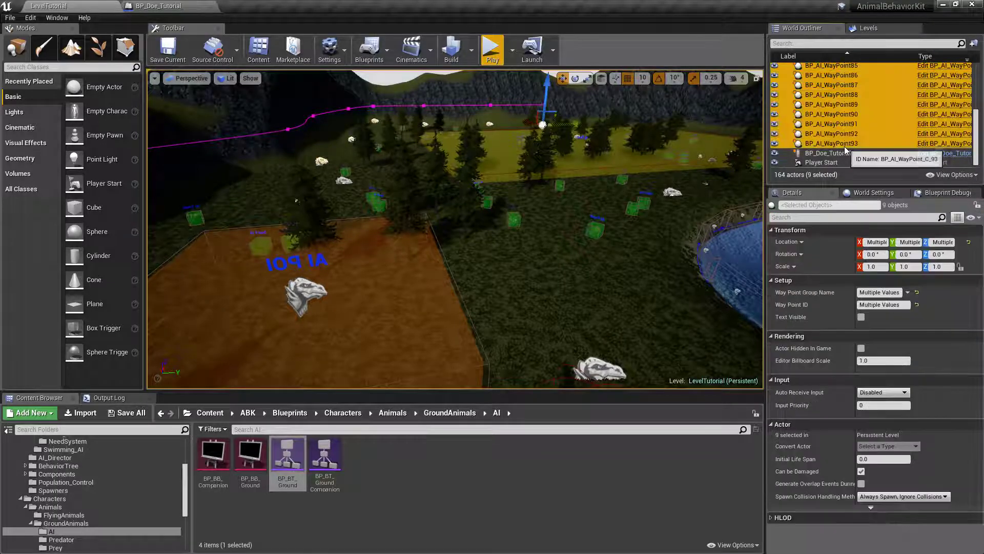
{"action": "scroll", "coordinate": [841, 134], "scroll_direction": "up", "scroll_amount": 6}
{"action": "left_click_drag", "start_coordinate": [840, 134], "coordinate": [828, 122]}
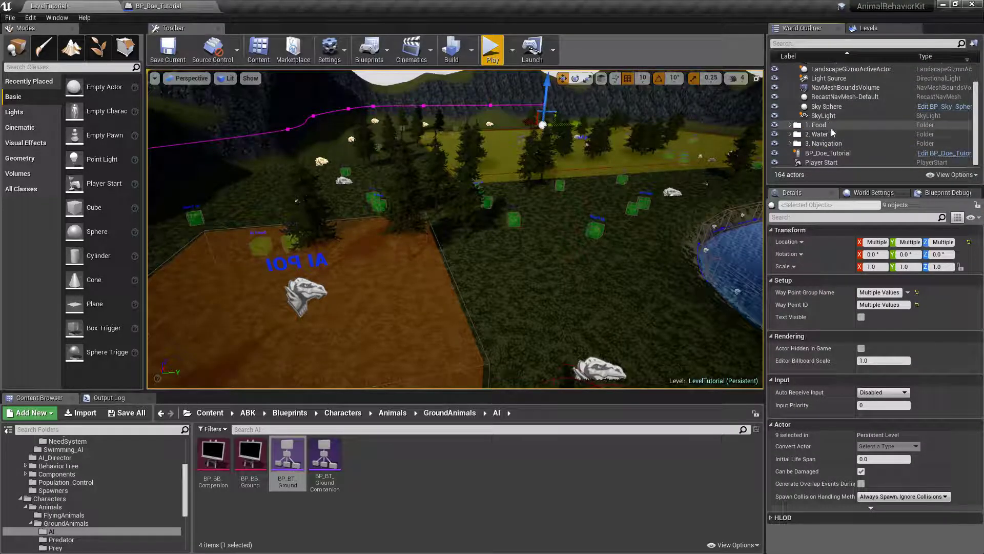
Select BP_Doe_Tutorial and set its StartingWayPoint to 3 under Behavior Follow Path.
{"action": "left_click", "coordinate": [844, 153]}
{"action": "scroll", "coordinate": [848, 409], "scroll_direction": "down", "scroll_amount": 5}
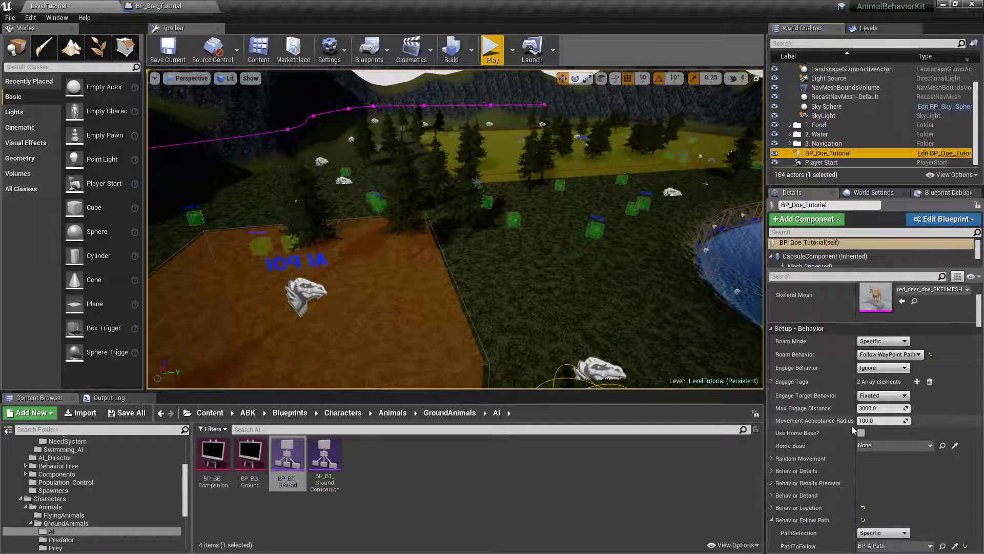
{"action": "scroll", "coordinate": [849, 409], "scroll_direction": "down", "scroll_amount": 4}
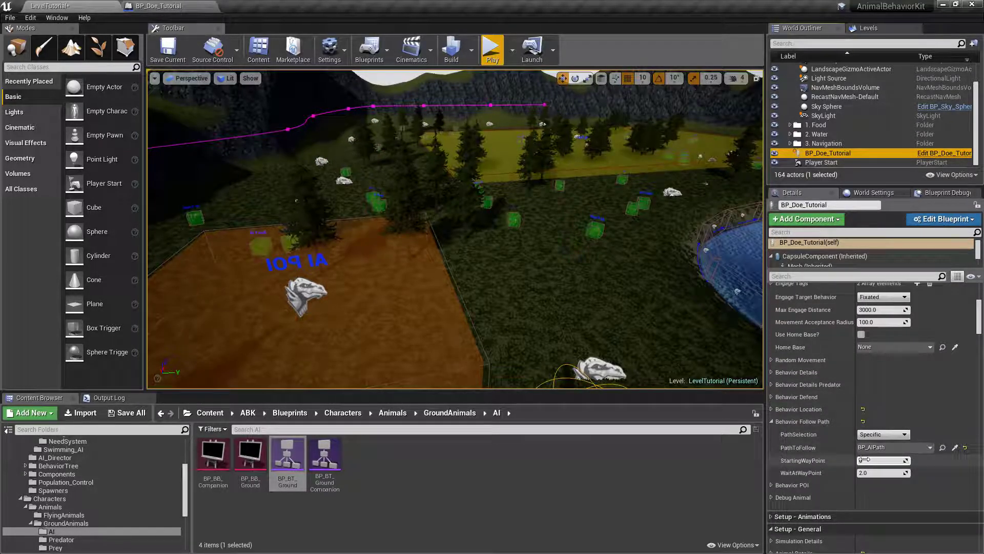
{"action": "left_click", "coordinate": [881, 461]}
{"action": "key", "text": "Return"}
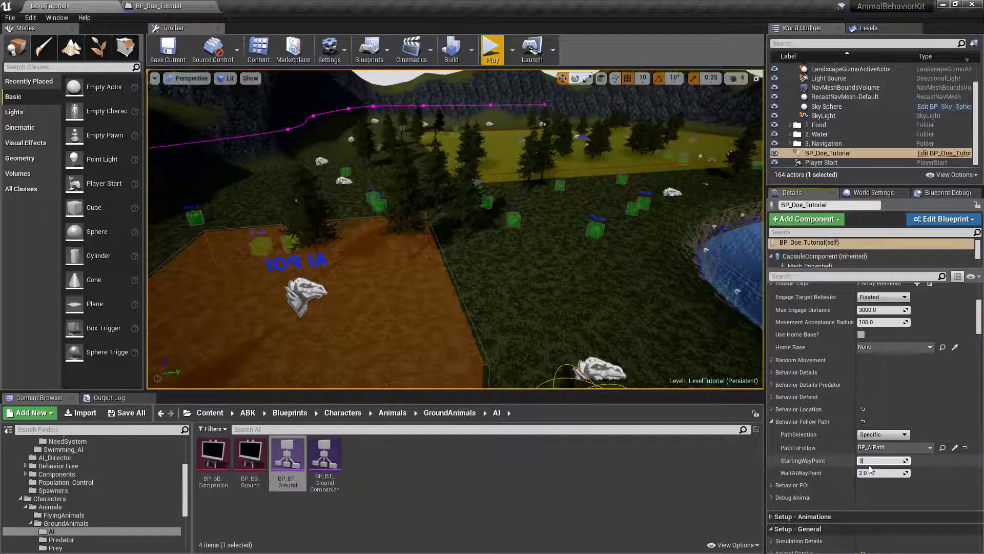
Play the level and follow the doe along its waypoint path to check the route from its starting waypoint, ending the session after.
{"action": "right_click_drag", "start_coordinate": [590, 246], "coordinate": [447, 238]}
{"action": "right_click_drag", "start_coordinate": [521, 248], "coordinate": [682, 280]}
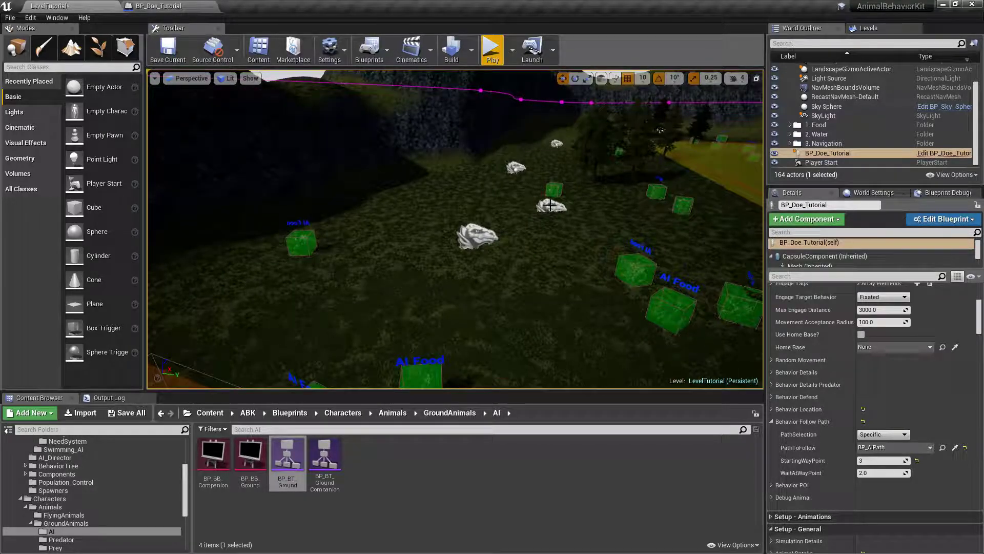
{"action": "right_click_drag", "start_coordinate": [455, 230], "coordinate": [679, 230]}
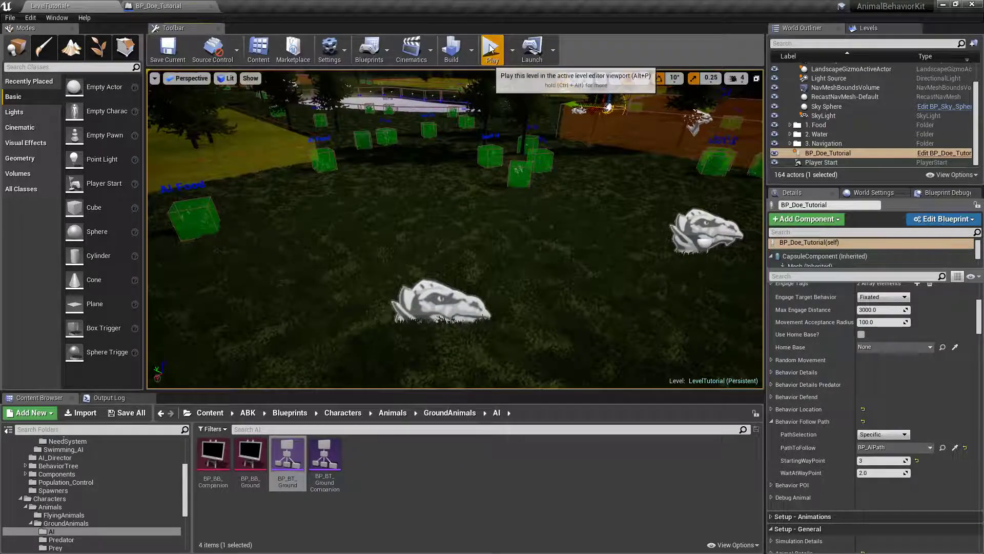
{"action": "left_click", "coordinate": [492, 49]}
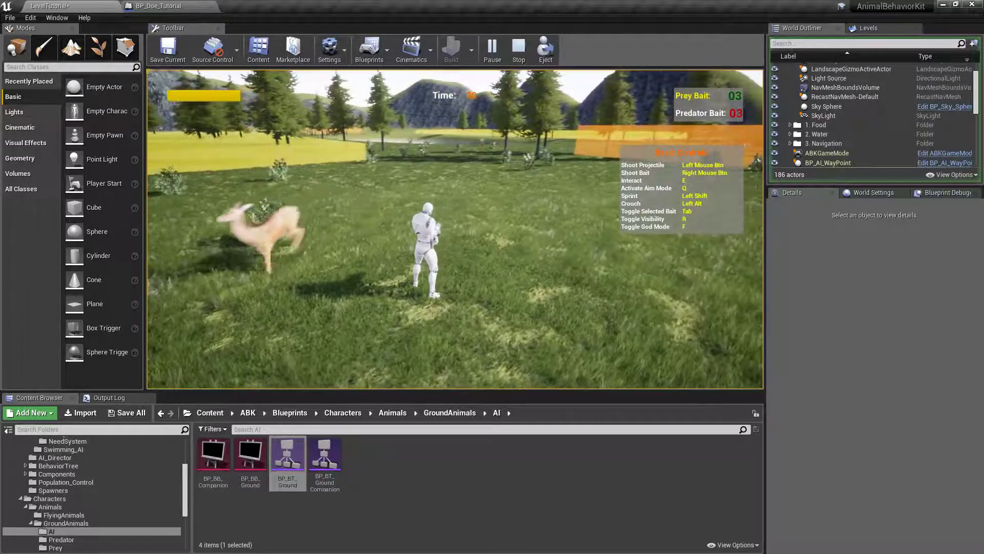
{"action": "key", "text": "w"}
{"action": "key", "text": "w"}
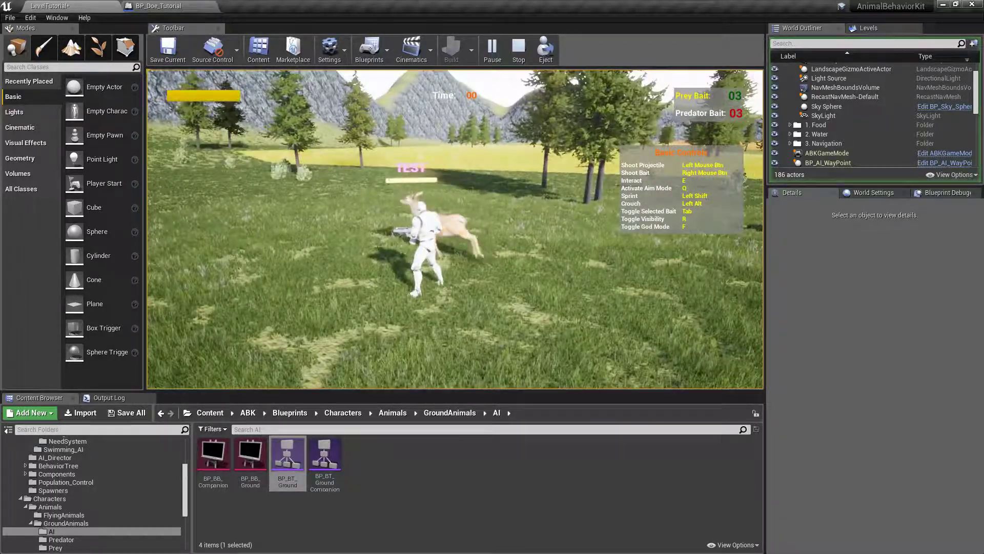
{"action": "key", "text": "w"}
{"action": "key", "text": "w"}
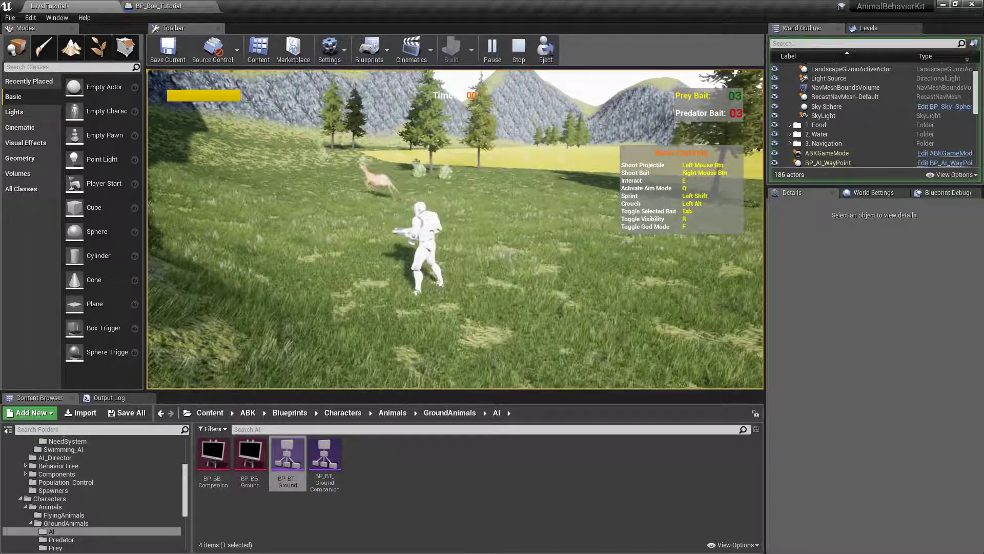
{"action": "key", "text": "w"}
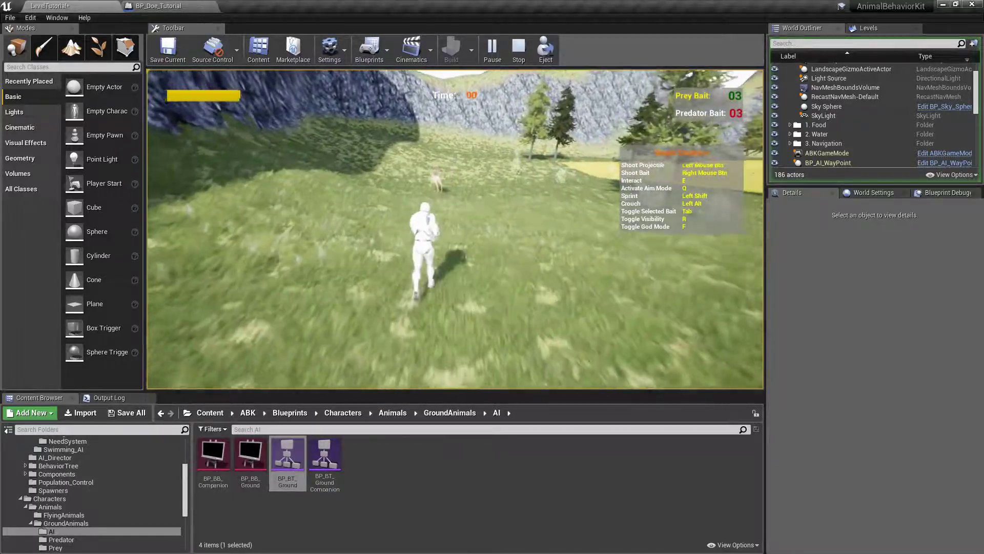
{"action": "key", "text": "w"}
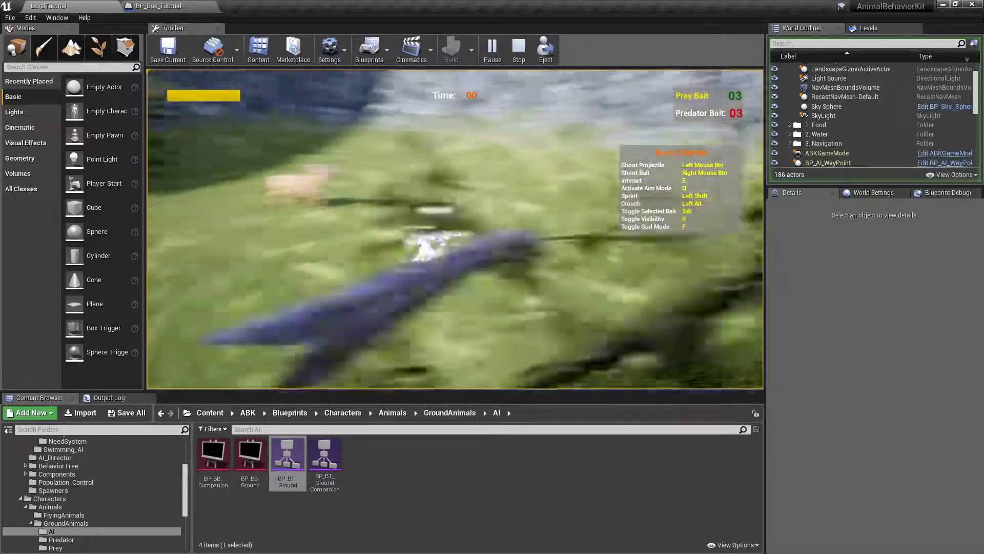
{"action": "key", "text": "s"}
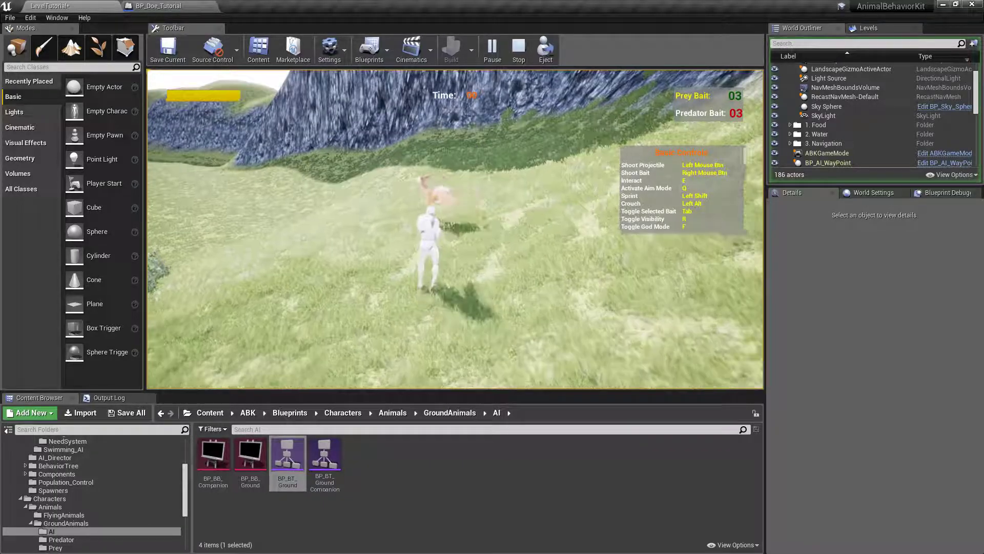
{"action": "key", "text": "w"}
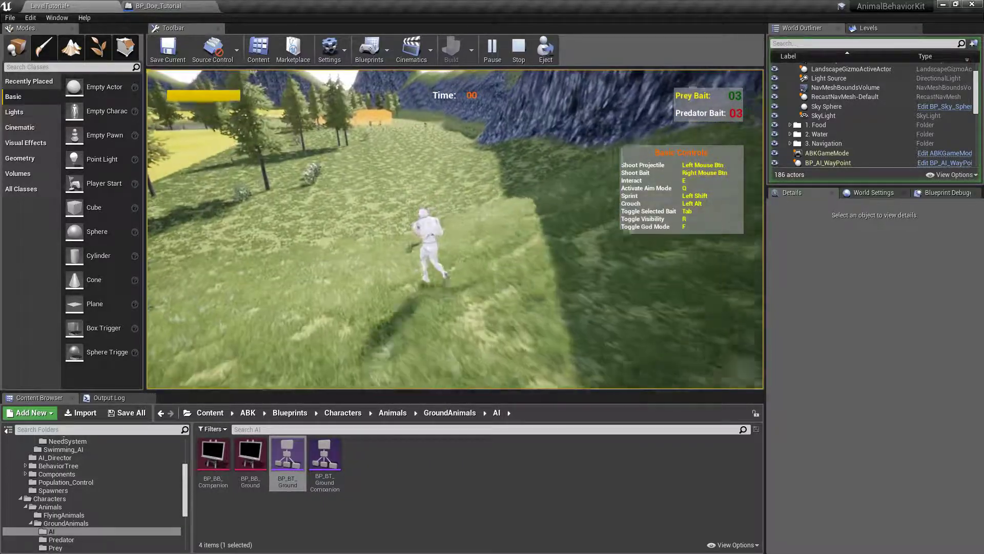
{"action": "key", "text": "w"}
{"action": "key", "text": "w"}
{"action": "key", "text": "w"}
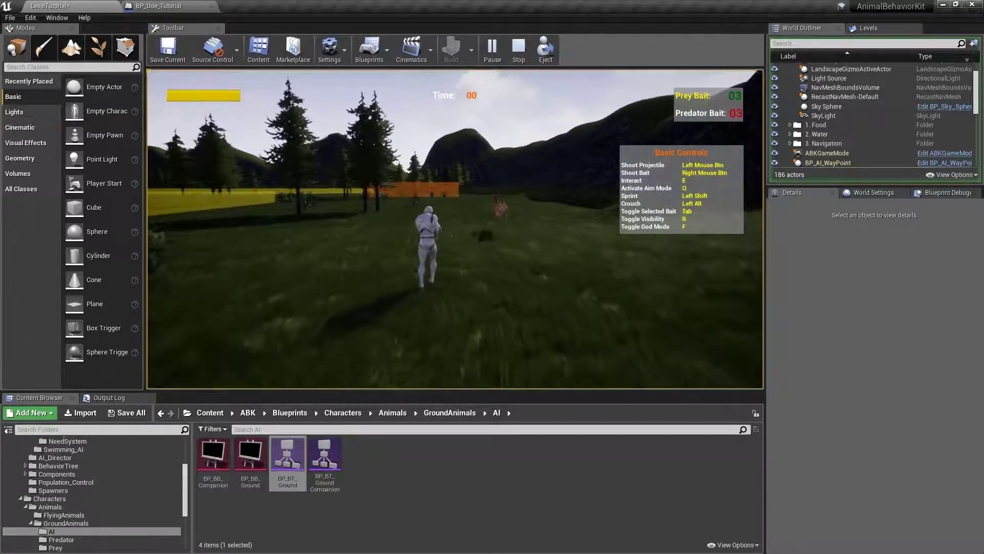
{"action": "key", "text": "w"}
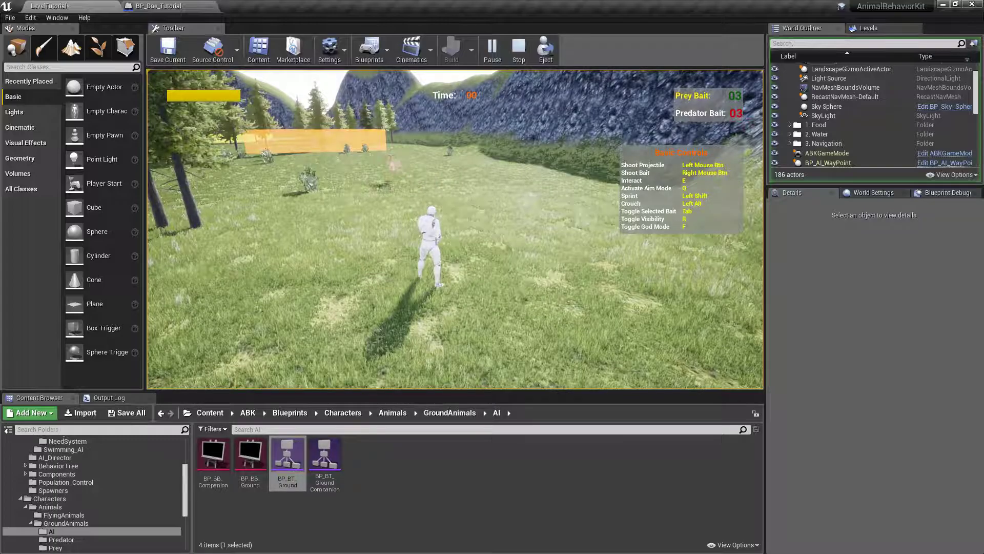
{"action": "key", "text": "Escape"}
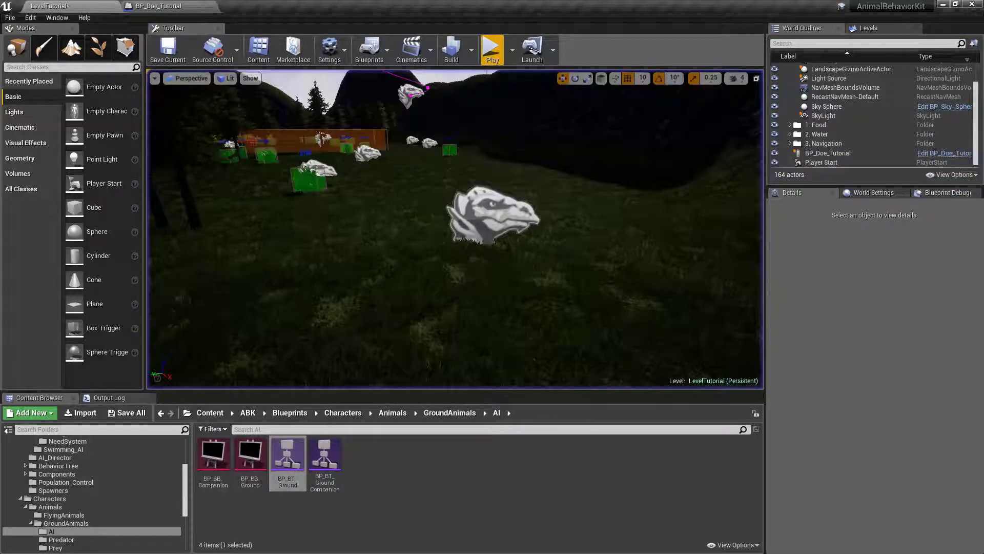
Select BP_Doe_Tutorial and set its Roam Behavior to Go to Nearest POI.
{"action": "right_click_drag", "start_coordinate": [456, 229], "coordinate": [446, 211]}
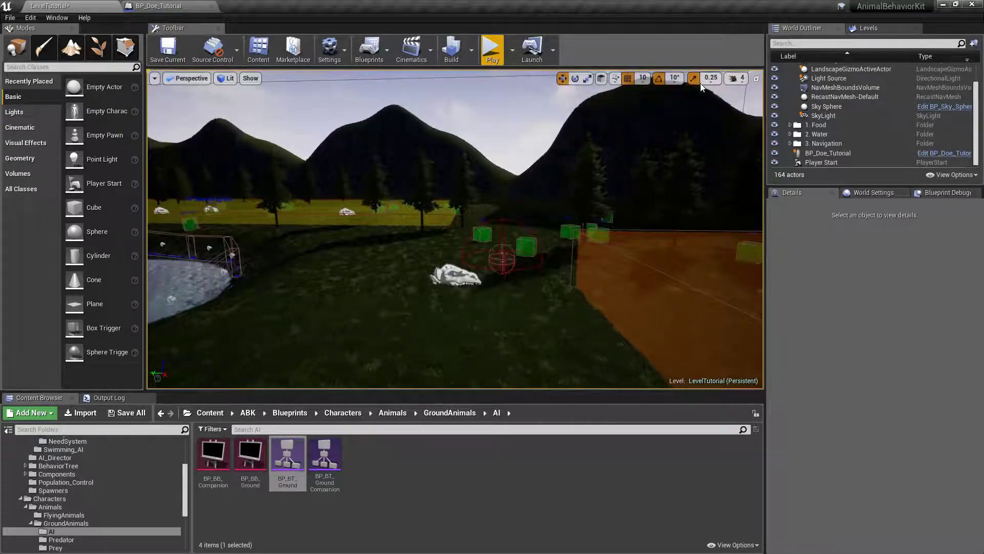
{"action": "left_click", "coordinate": [813, 153]}
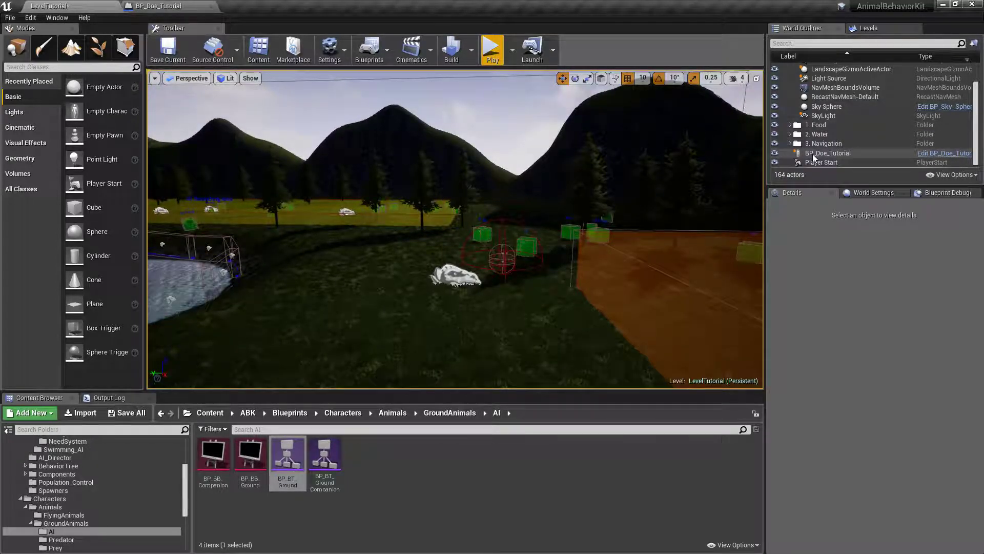
{"action": "key", "text": "f"}
{"action": "right_click_drag", "start_coordinate": [455, 229], "coordinate": [410, 230]}
{"action": "scroll", "coordinate": [821, 400], "scroll_direction": "up", "scroll_amount": 3}
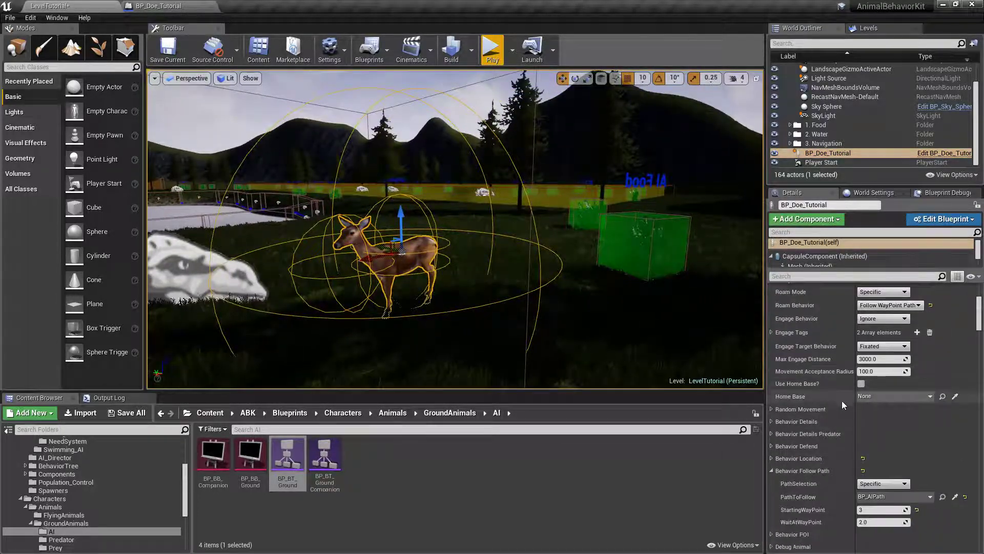
{"action": "left_click", "coordinate": [772, 471]}
{"action": "scroll", "coordinate": [820, 436], "scroll_direction": "up", "scroll_amount": 2}
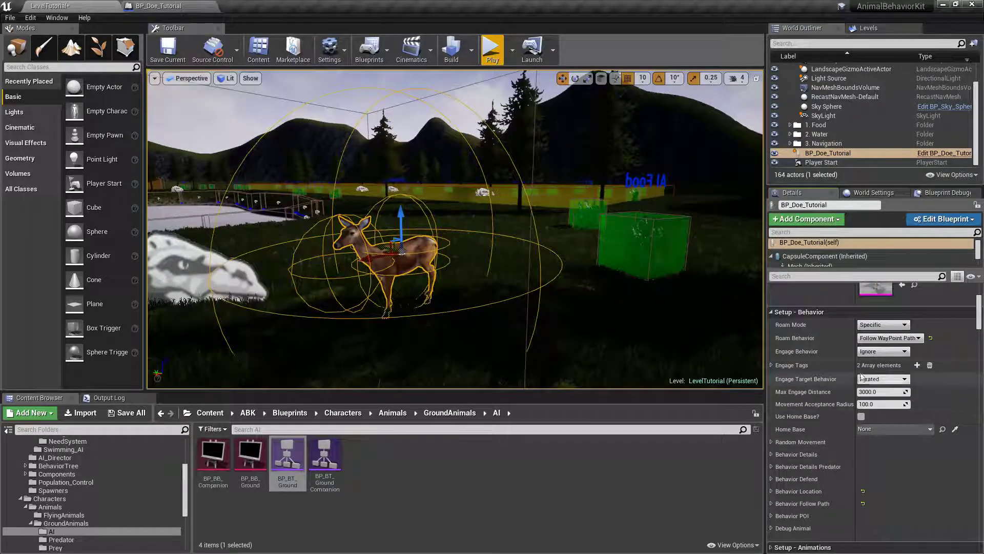
{"action": "left_click", "coordinate": [884, 339]}
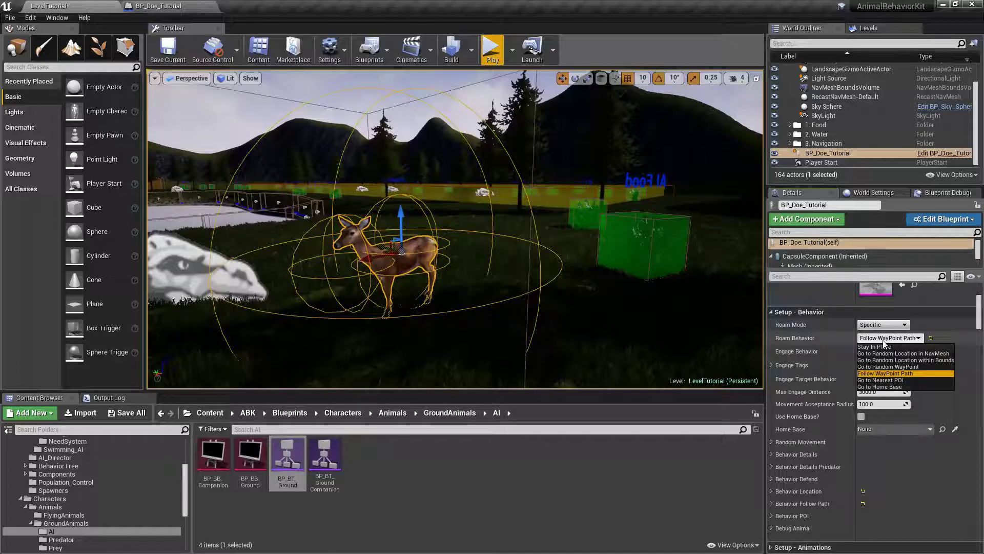
{"action": "left_click", "coordinate": [881, 380]}
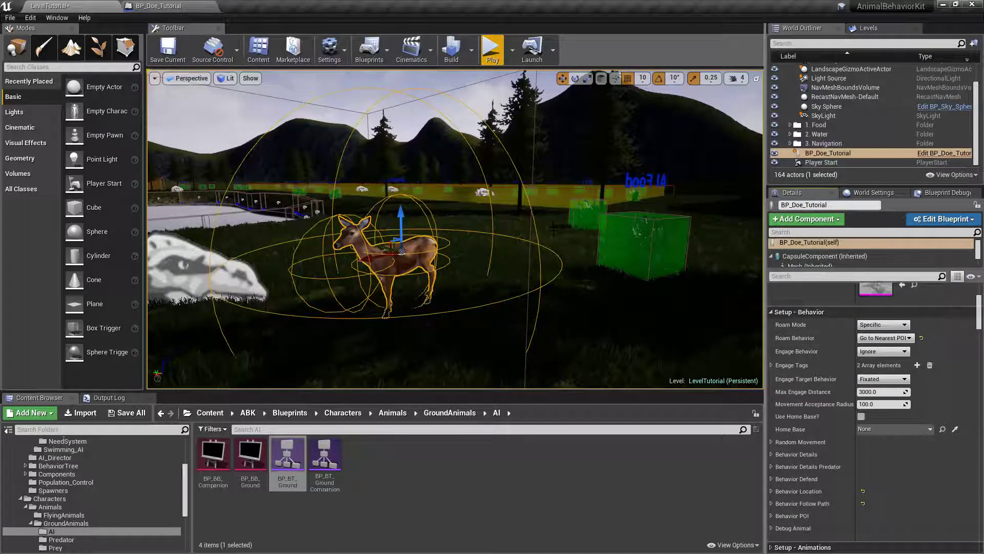
Inspect the BP_AI_POI volume near the doe and its setup, and clear the selection.
{"action": "right_click_drag", "start_coordinate": [545, 200], "coordinate": [476, 195]}
{"action": "left_click", "coordinate": [565, 247]}
{"action": "right_click_drag", "start_coordinate": [379, 181], "coordinate": [367, 183]}
{"action": "left_click", "coordinate": [368, 184]}
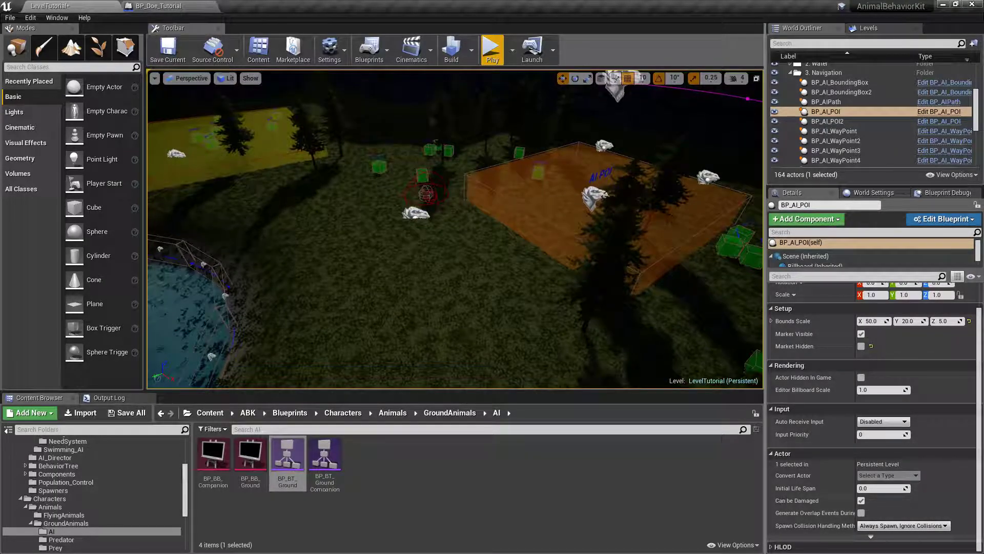
{"action": "key", "text": "Escape"}
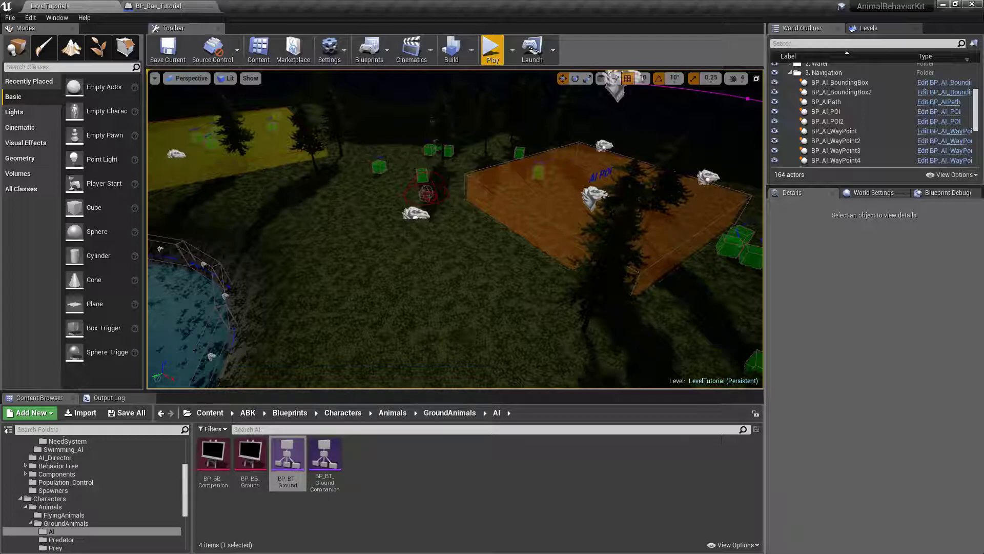
Set BP_Doe_Tutorial's POIWaitTime to 10 and NumberOfMovesInPOI to 3 under Behavior POI.
{"action": "left_click", "coordinate": [429, 193]}
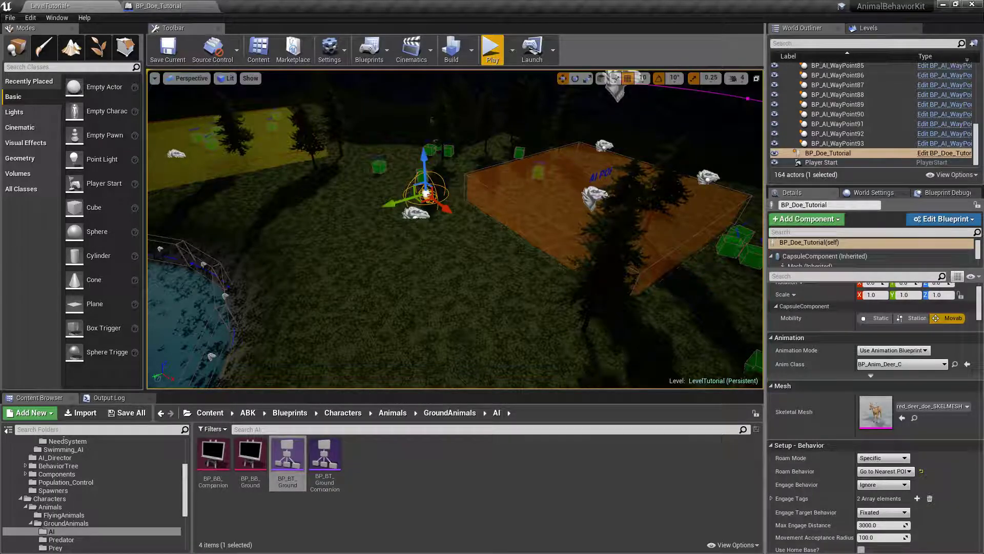
{"action": "scroll", "coordinate": [833, 401], "scroll_direction": "down", "scroll_amount": 5}
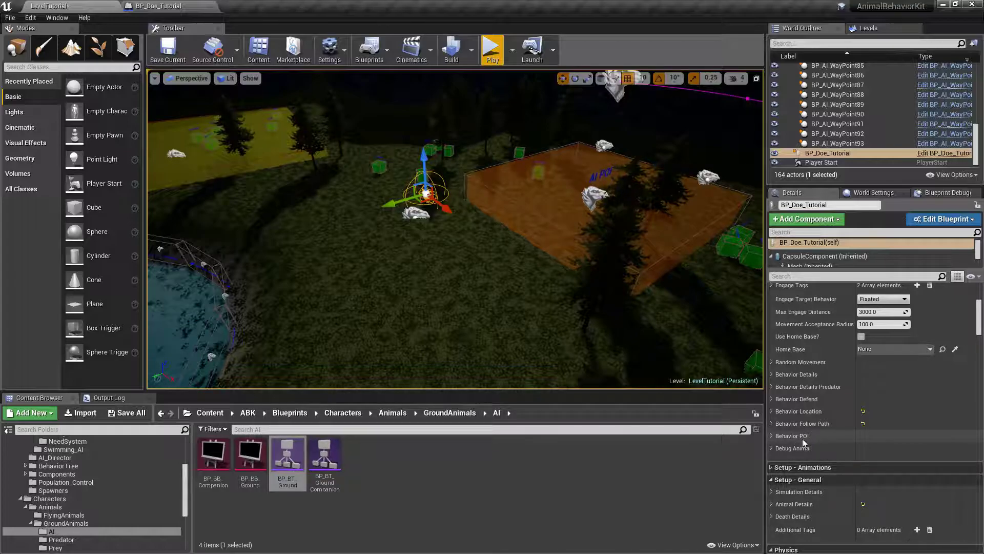
{"action": "left_click", "coordinate": [771, 436]}
{"action": "scroll", "coordinate": [785, 430], "scroll_direction": "down", "scroll_amount": 2}
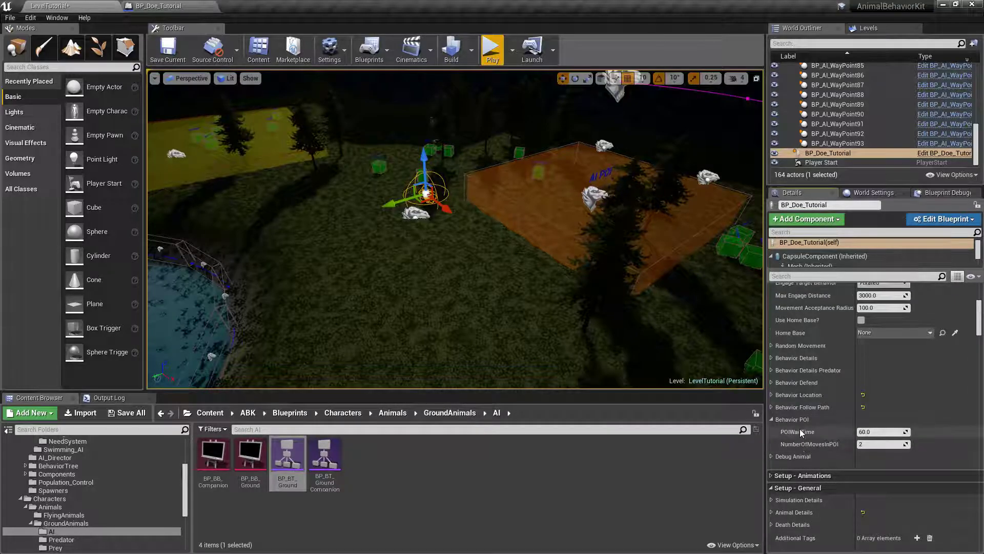
{"action": "scroll", "coordinate": [800, 425], "scroll_direction": "down", "scroll_amount": 2}
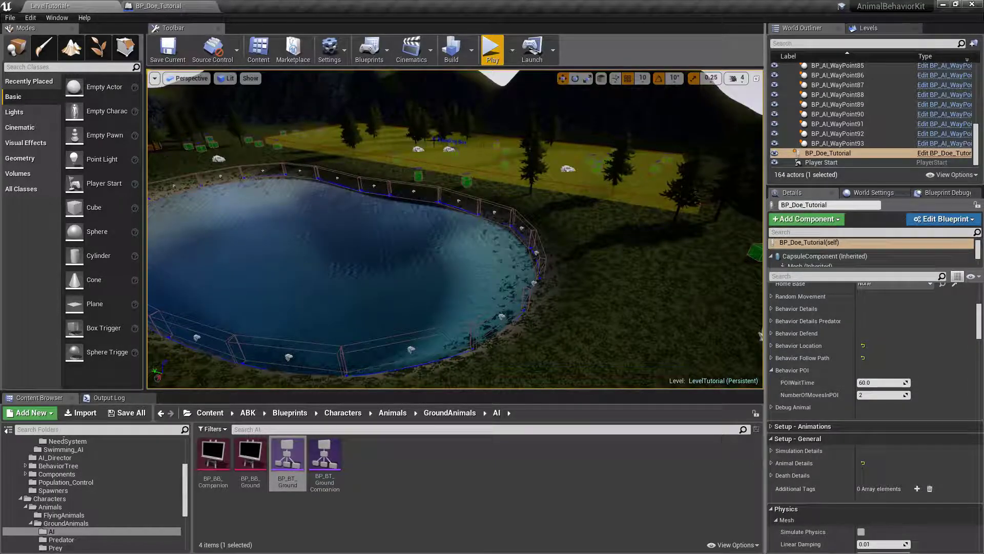
{"action": "key", "text": "f"}
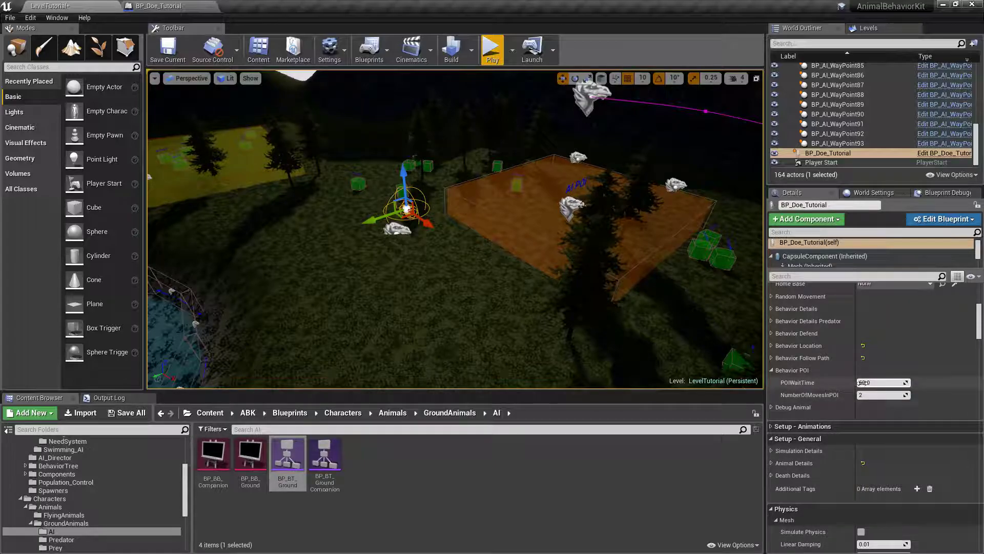
{"action": "left_click", "coordinate": [872, 383]}
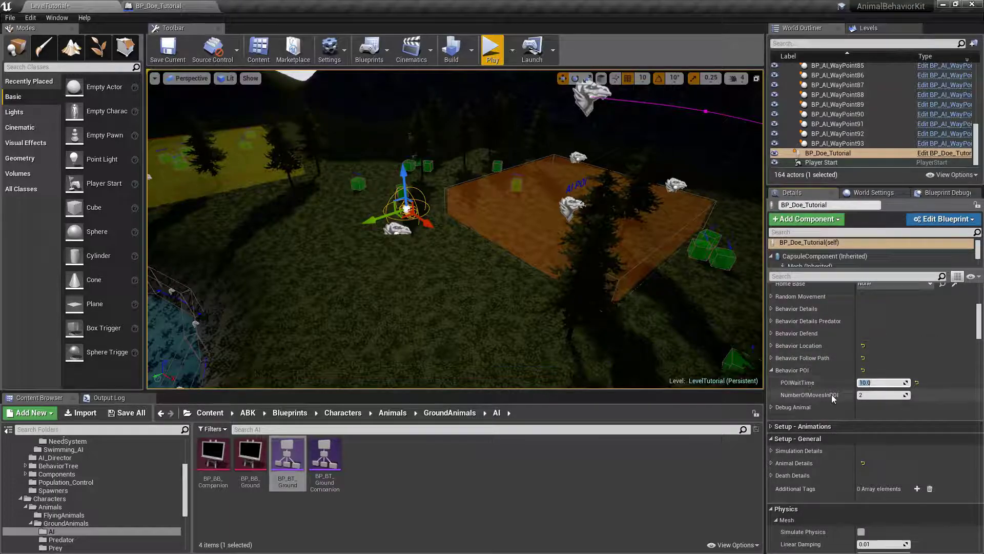
{"action": "left_click", "coordinate": [861, 395]}
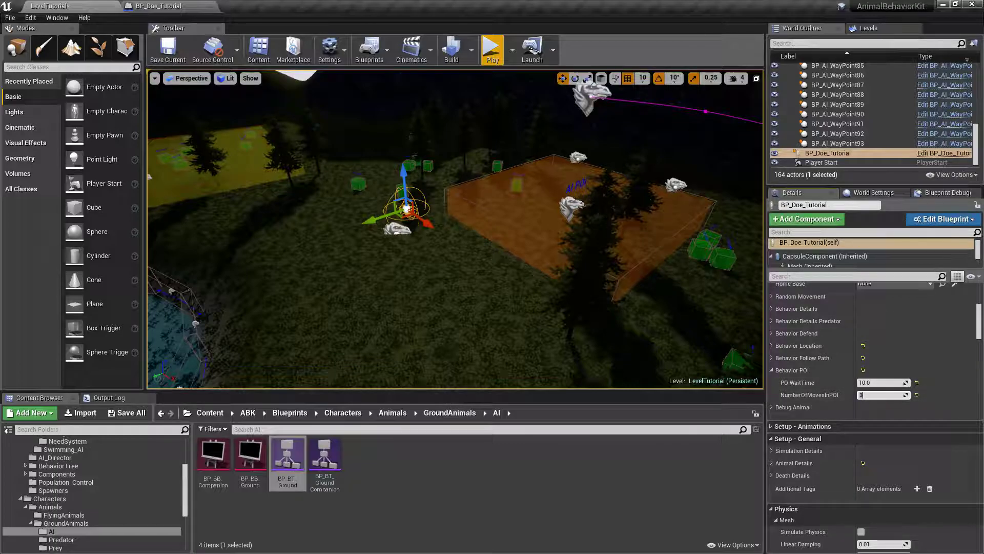
Play the level, watch how the doe moves within the orange POI area, and end the session.
{"action": "right_click_drag", "start_coordinate": [493, 246], "coordinate": [476, 230]}
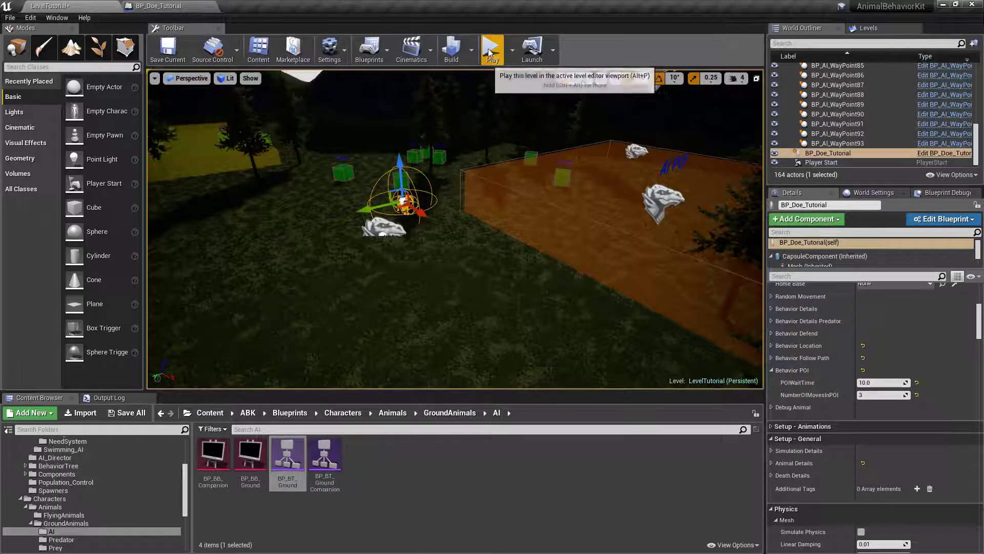
{"action": "left_click", "coordinate": [492, 50]}
{"action": "key", "text": "w"}
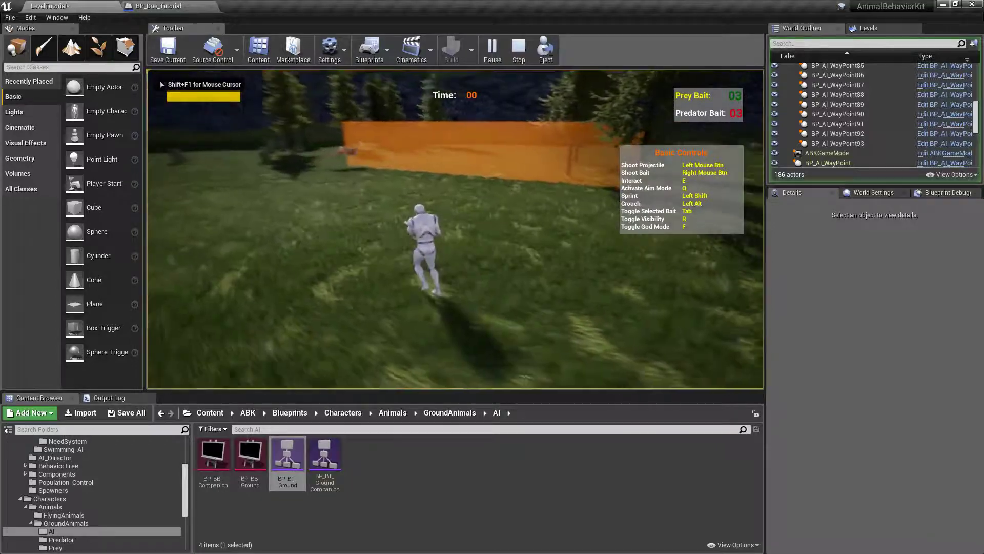
{"action": "key", "text": "w"}
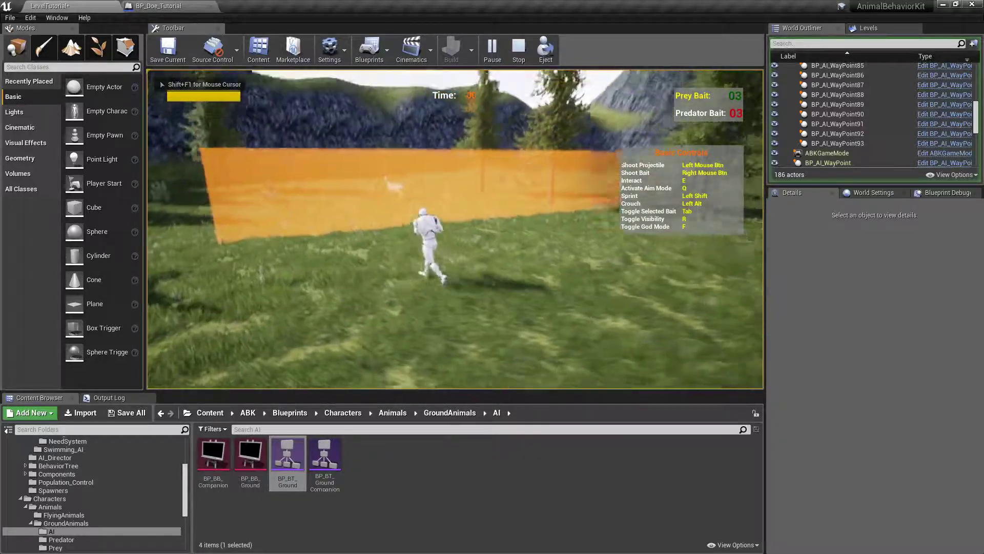
{"action": "key", "text": "w"}
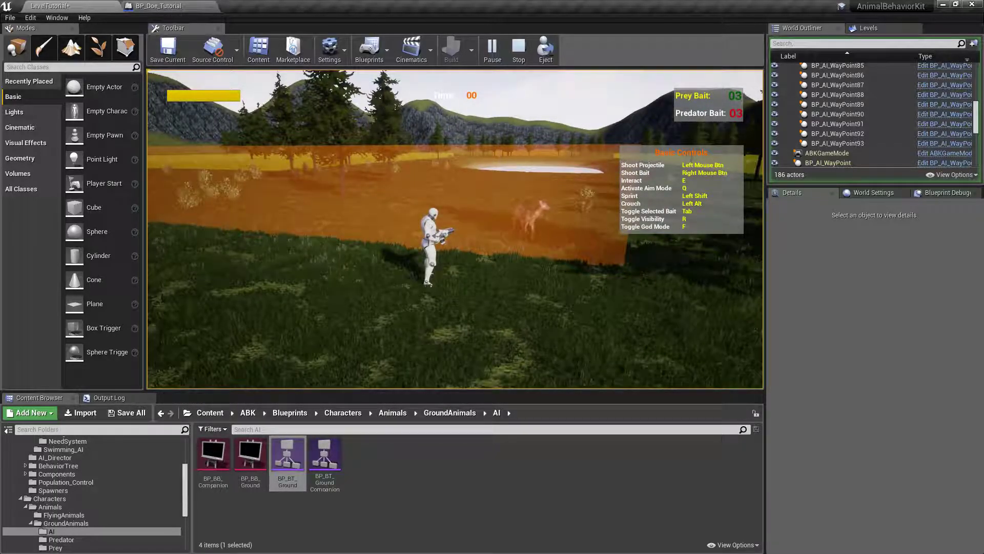
{"action": "key", "text": "a"}
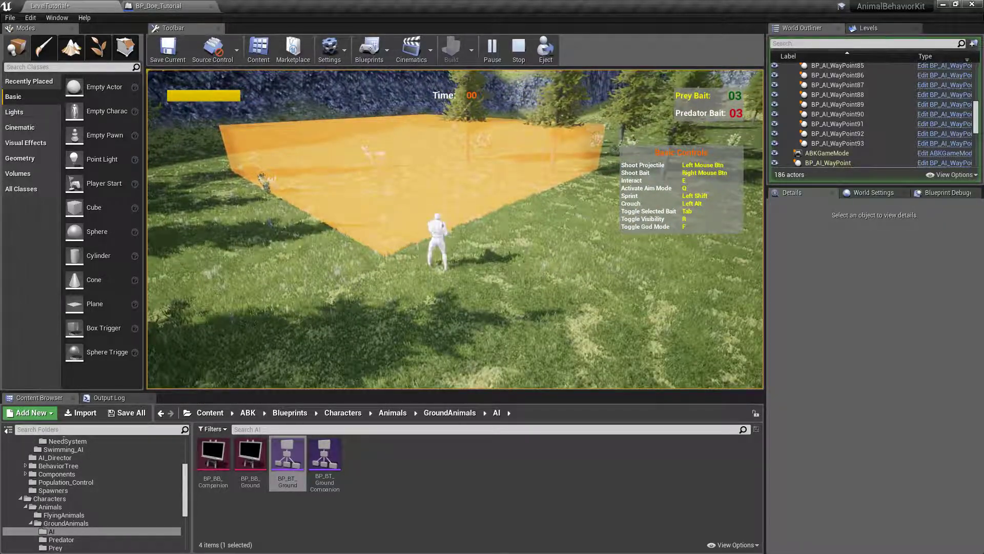
{"action": "key", "text": "Escape"}
Select BP_Doe_Tutorial and set its Roam Behavior to Go to Home Base.
{"action": "mouse_move", "coordinate": [518, 227]}
{"action": "right_mouse_down"}
{"action": "mouse_move", "coordinate": [530, 246]}
{"action": "mouse_move", "coordinate": [518, 227]}
{"action": "right_mouse_up"}
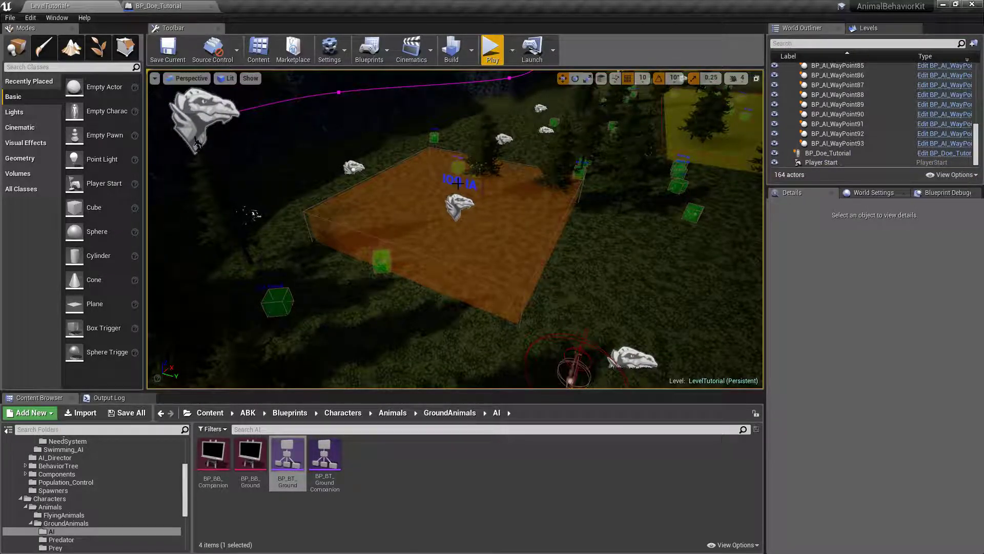
{"action": "right_click_drag", "start_coordinate": [517, 242], "coordinate": [411, 252]}
{"action": "right_click_drag", "start_coordinate": [487, 239], "coordinate": [510, 239]}
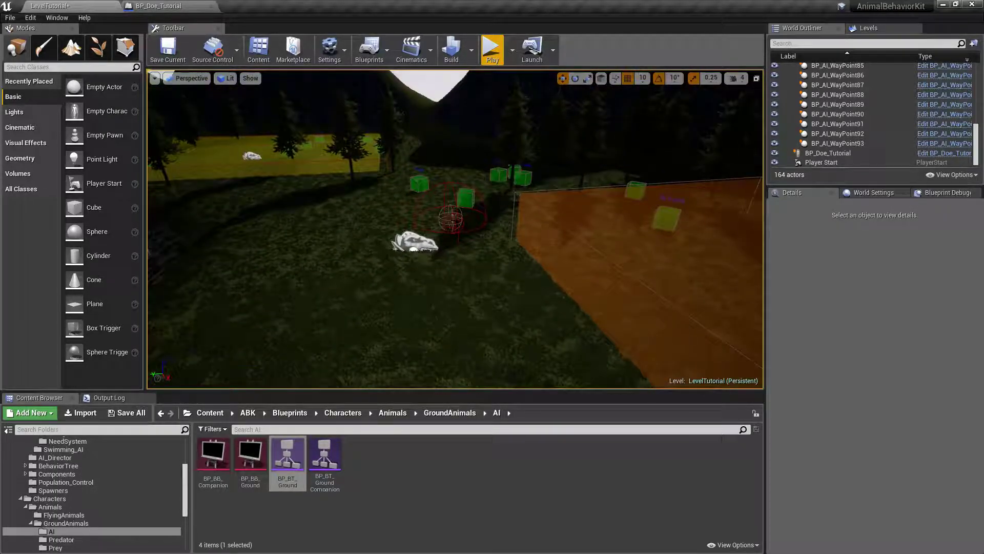
{"action": "left_click", "coordinate": [450, 219]}
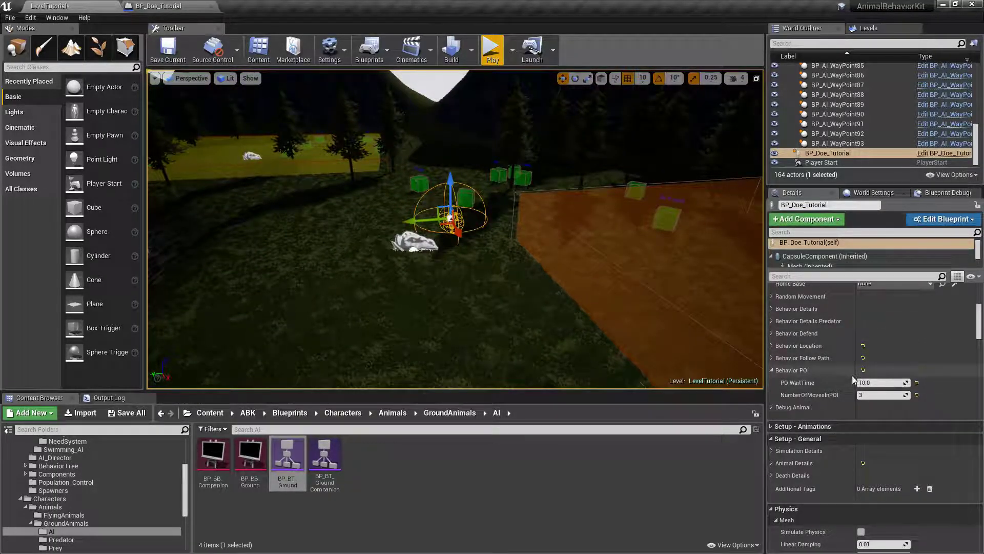
{"action": "scroll", "coordinate": [772, 368], "scroll_direction": "up", "scroll_amount": 5}
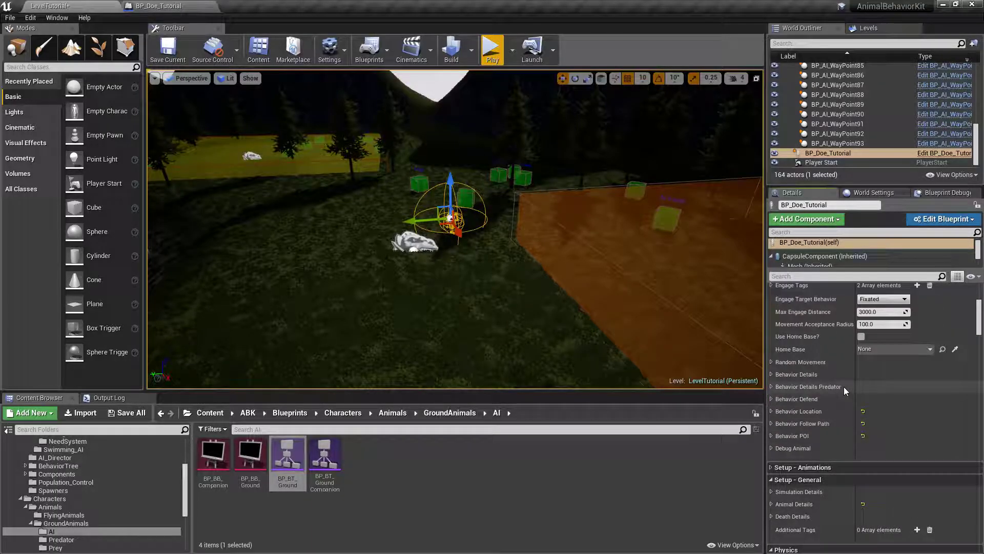
{"action": "left_click", "coordinate": [879, 307]}
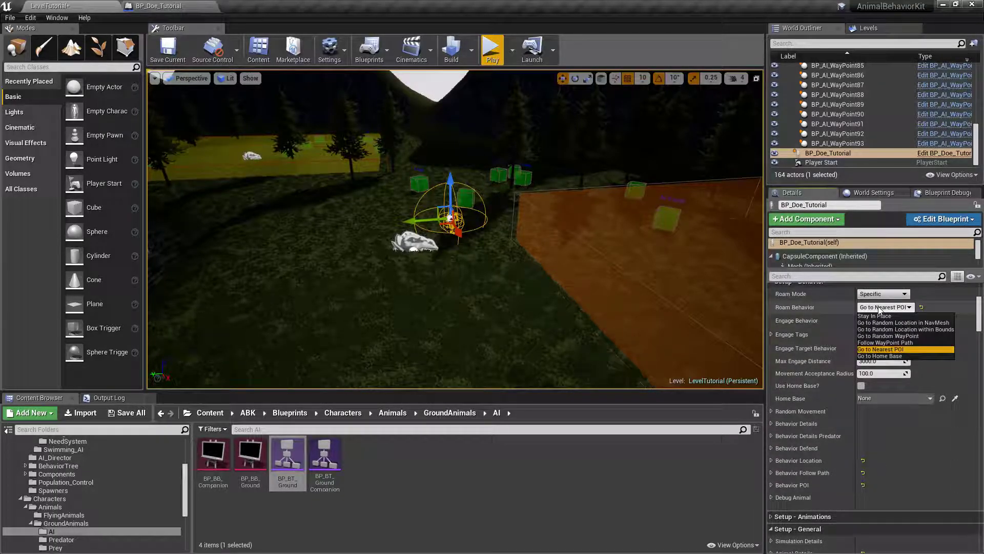
{"action": "left_click", "coordinate": [879, 356]}
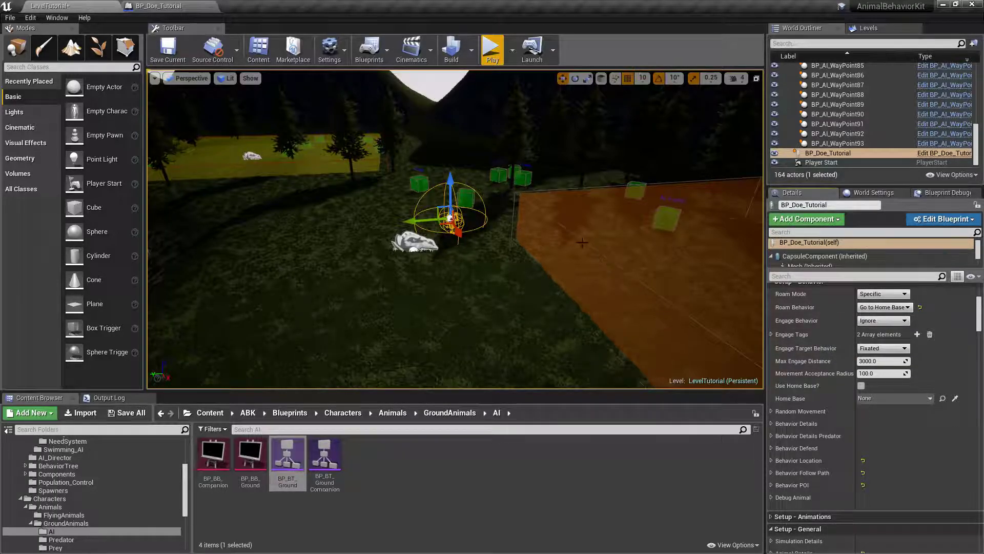
Assign the BP_AI_POI volume in the level as the doe's Home Base.
{"action": "key", "text": "d"}
{"action": "right_click_drag", "start_coordinate": [599, 201], "coordinate": [524, 192]}
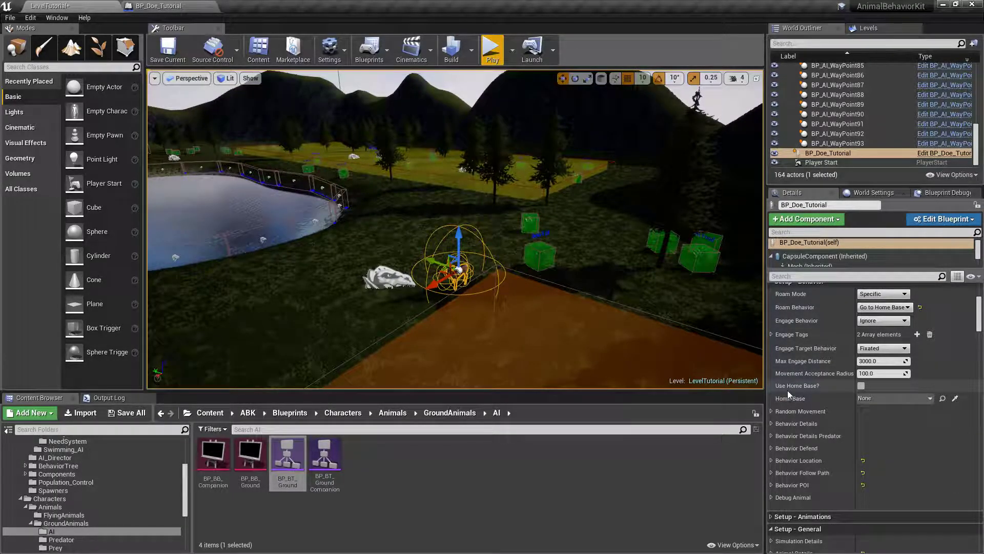
{"action": "left_click", "coordinate": [874, 398]}
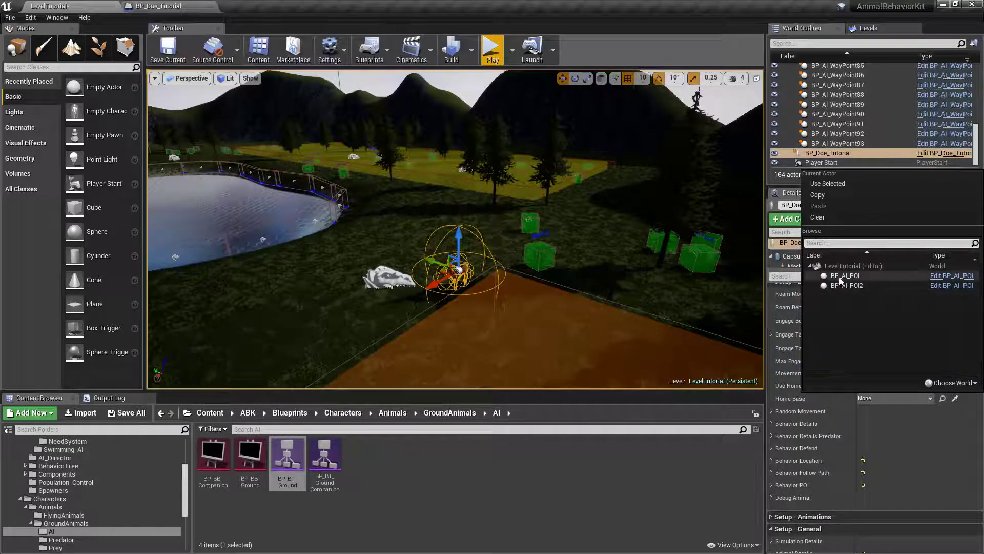
{"action": "right_click_drag", "start_coordinate": [616, 246], "coordinate": [492, 219]}
{"action": "left_click", "coordinate": [955, 398]}
{"action": "left_click", "coordinate": [375, 185]}
{"action": "right_click_drag", "start_coordinate": [375, 185], "coordinate": [459, 170]}
{"action": "key", "text": "w"}
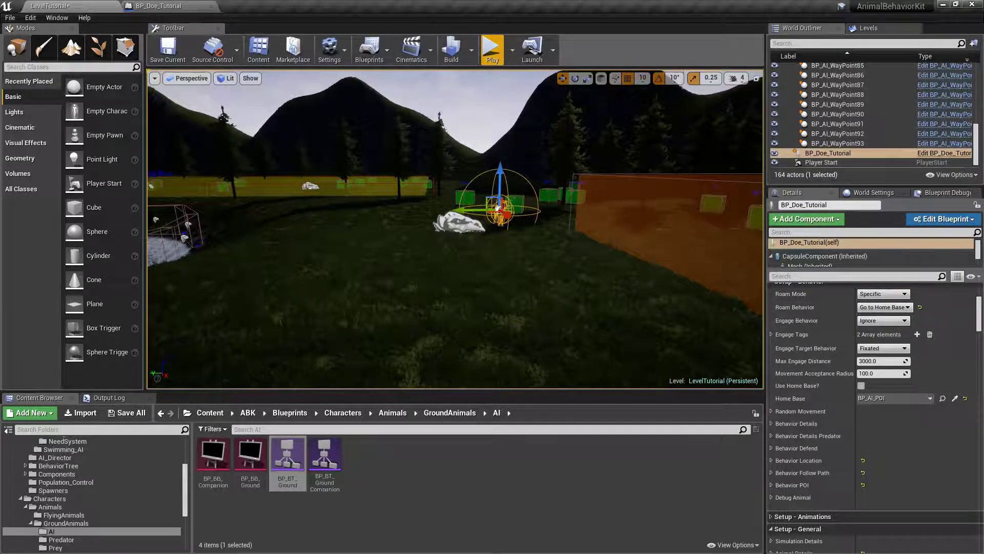
Reselect BP_Doe_Tutorial in the level and check its Setup - Behavior settings.
{"action": "right_click", "coordinate": [558, 185]}
{"action": "right_click_drag", "start_coordinate": [549, 193], "coordinate": [535, 202]}
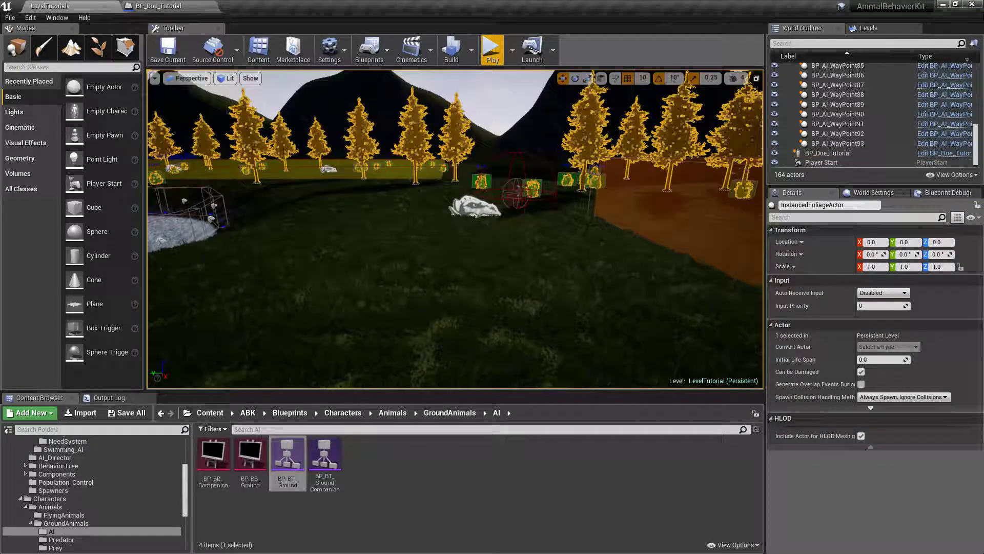
{"action": "right_click", "coordinate": [554, 169]}
{"action": "left_click", "coordinate": [515, 201]}
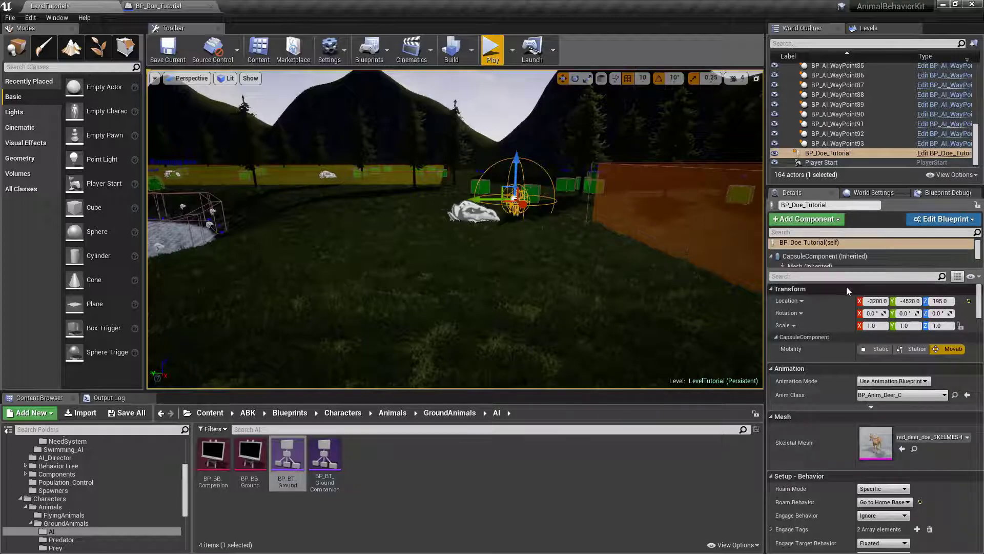
{"action": "scroll", "coordinate": [883, 424], "scroll_direction": "down", "scroll_amount": 2}
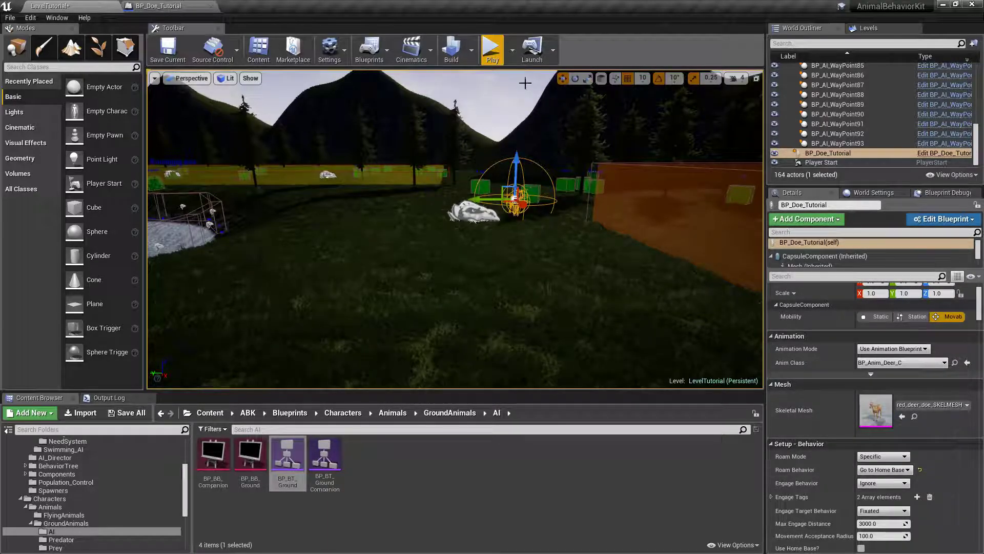
Play the level, follow the doe to its home base POI, and end the session.
{"action": "left_click", "coordinate": [494, 51]}
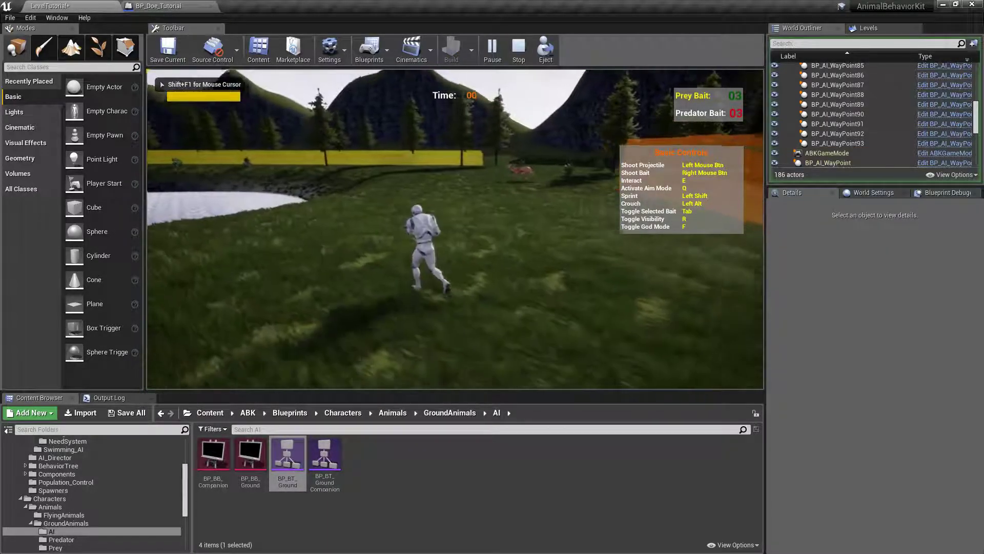
{"action": "key", "text": "w"}
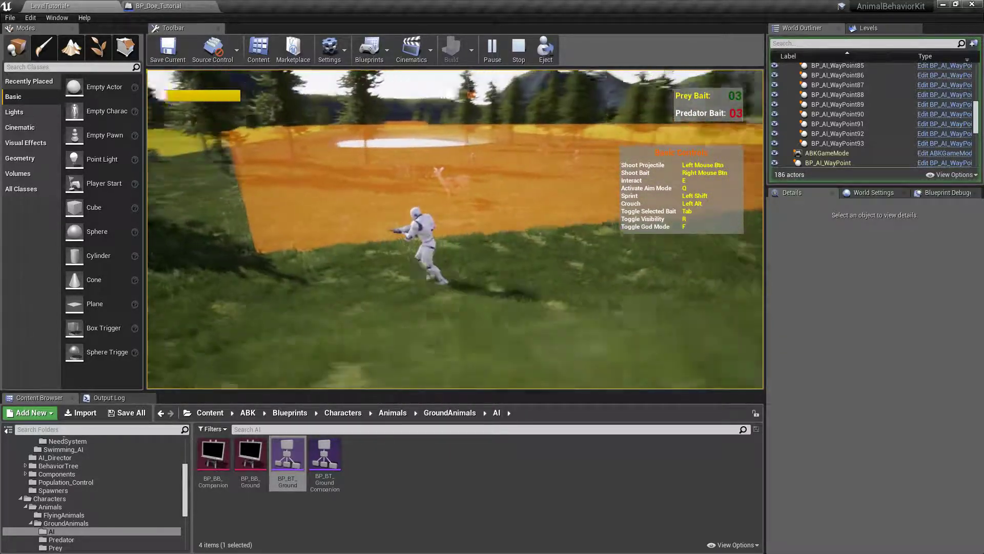
{"action": "key", "text": "Escape"}
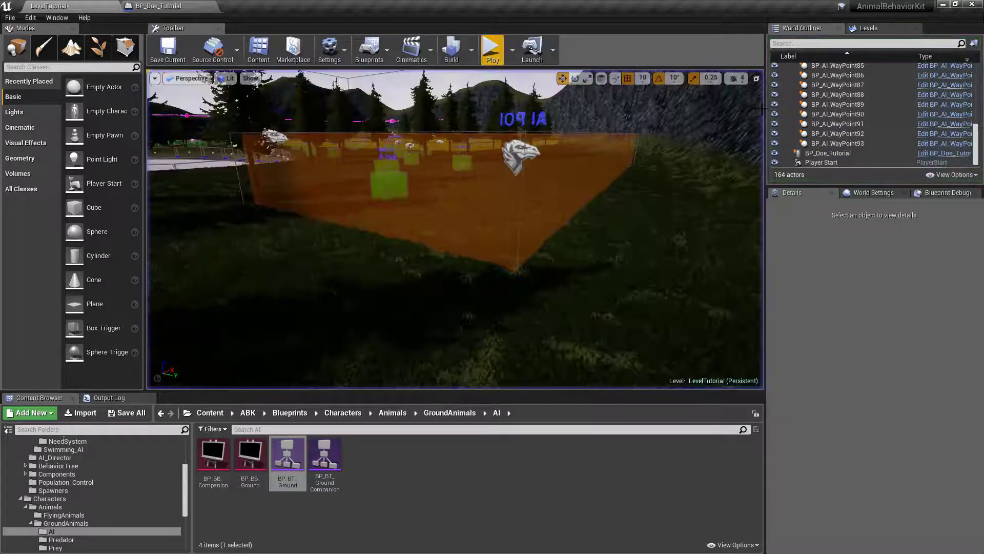
Set BP_Doe_Tutorial's Roam Behavior to Go to Random Location in NavMesh and enable Use Home Base.
{"action": "key", "text": "w"}
{"action": "right_click_drag", "start_coordinate": [624, 162], "coordinate": [480, 207]}
{"action": "key", "text": "e"}
{"action": "left_click", "coordinate": [444, 250]}
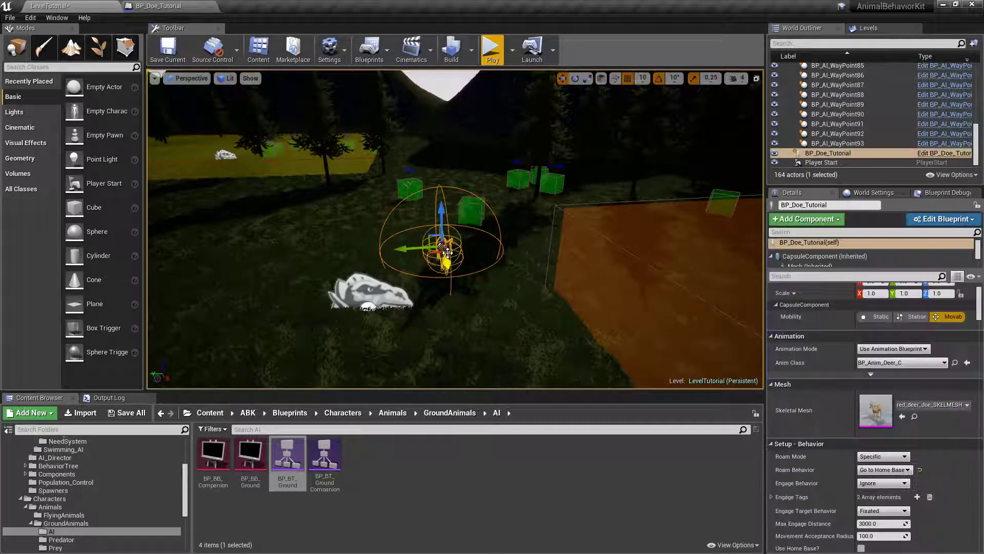
{"action": "scroll", "coordinate": [848, 358], "scroll_direction": "down", "scroll_amount": 5}
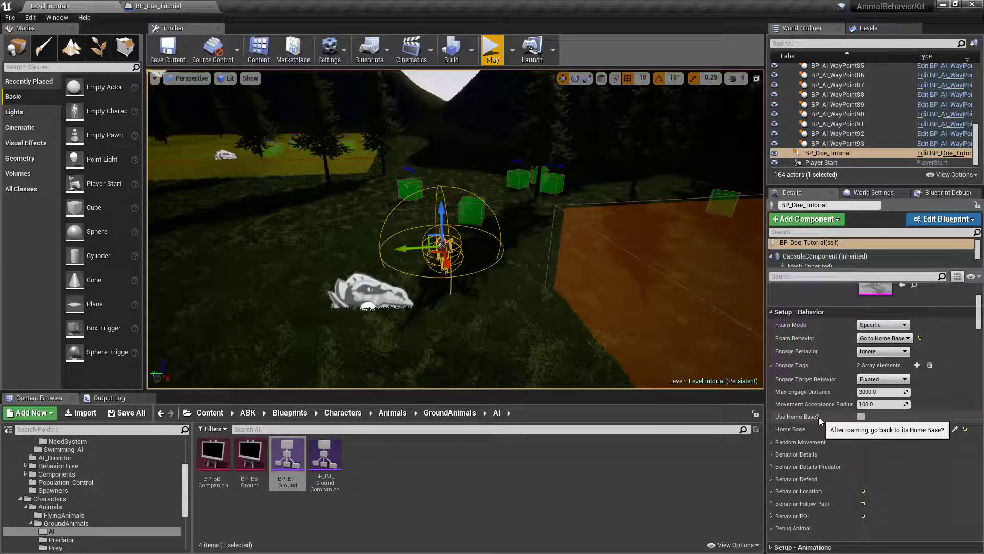
{"action": "left_click", "coordinate": [886, 336]}
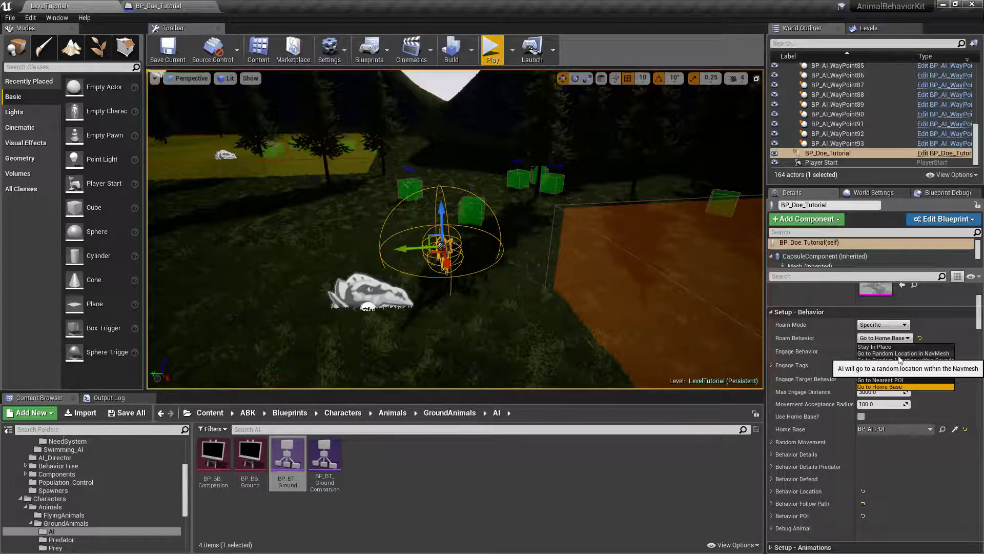
{"action": "left_click", "coordinate": [913, 354]}
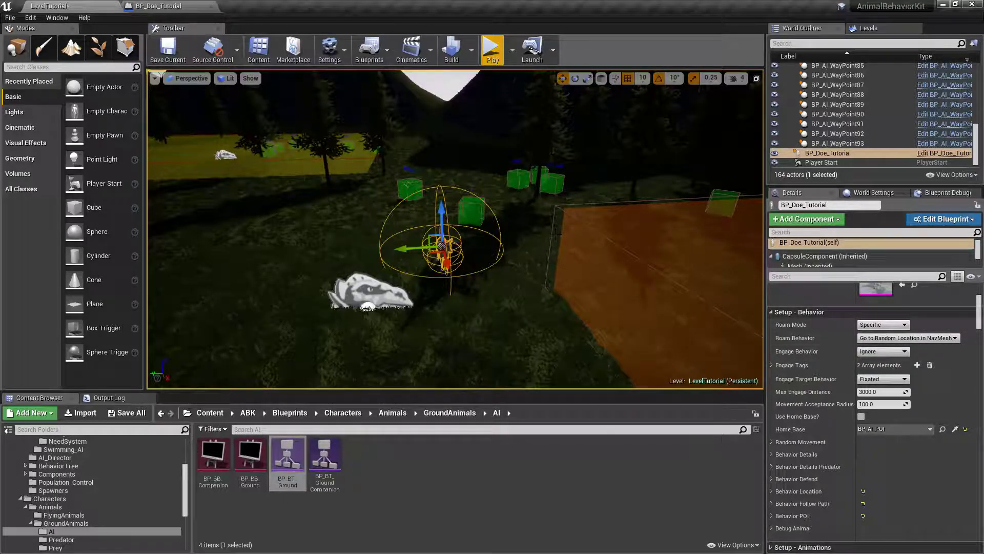
{"action": "left_click", "coordinate": [862, 416]}
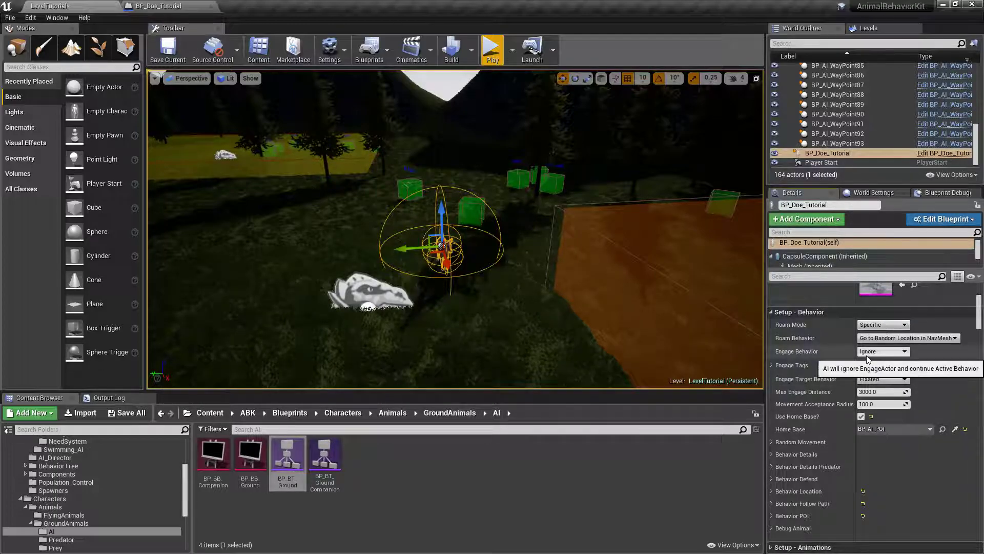
Play the level and follow the doe as it roams through the trees and along the pond toward the orange POI area.
{"action": "right_click_drag", "start_coordinate": [299, 184], "coordinate": [154, 166]}
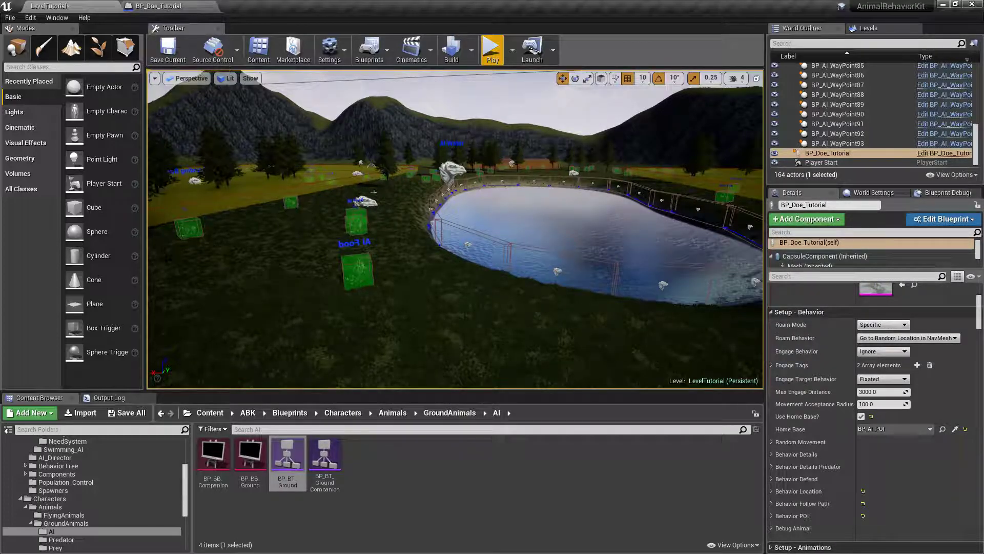
{"action": "right_click_drag", "start_coordinate": [472, 121], "coordinate": [611, 152]}
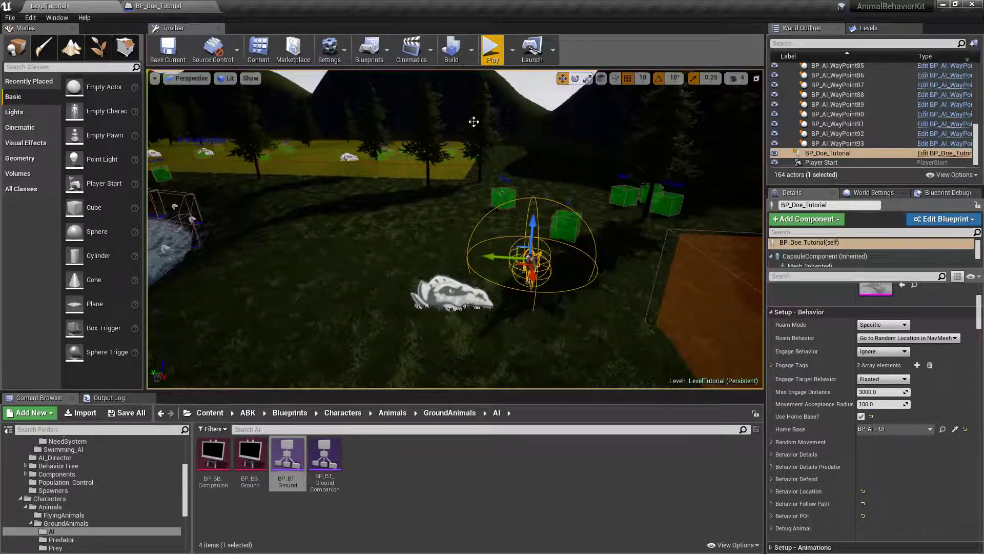
{"action": "left_click", "coordinate": [493, 50]}
{"action": "key", "text": "w"}
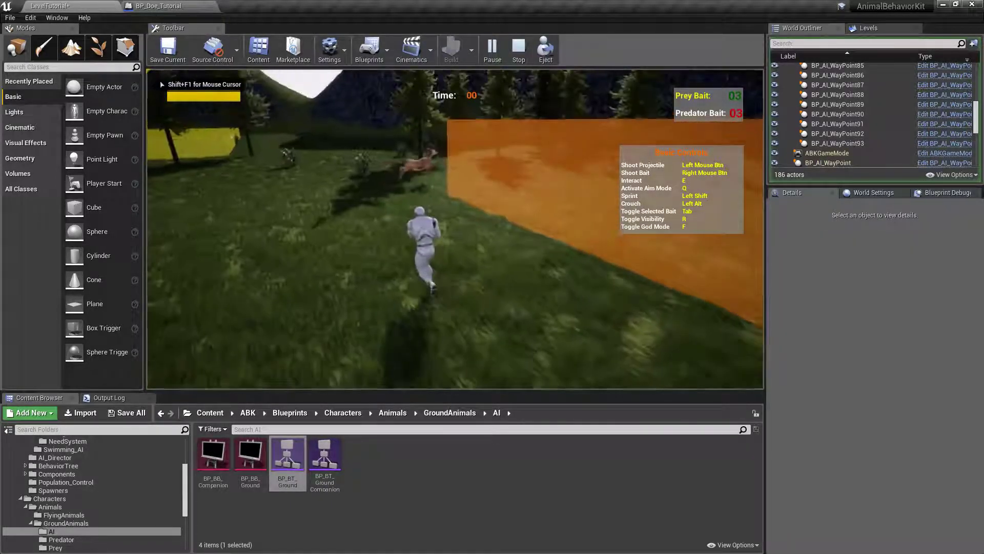
{"action": "key", "text": "w"}
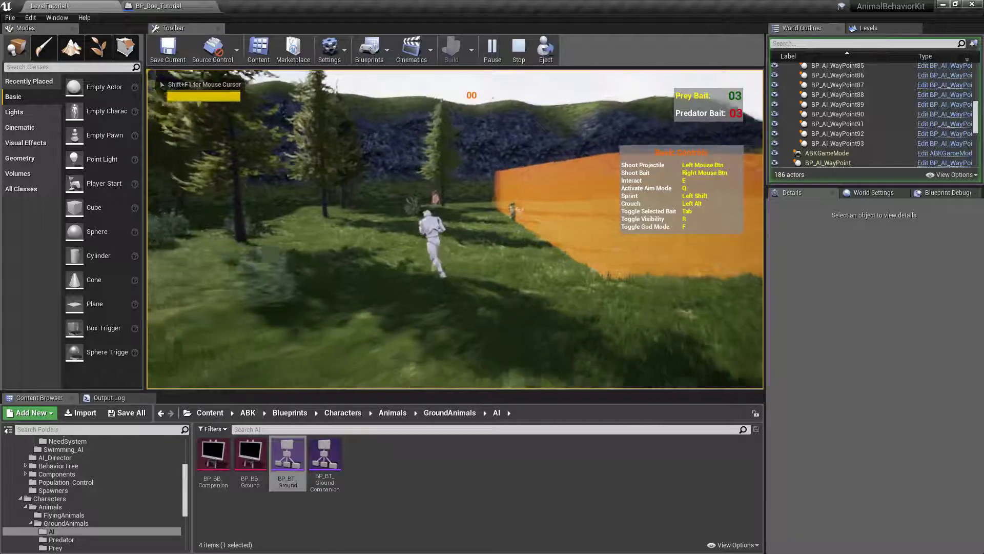
{"action": "key", "text": "w"}
{"action": "key", "text": "w"}
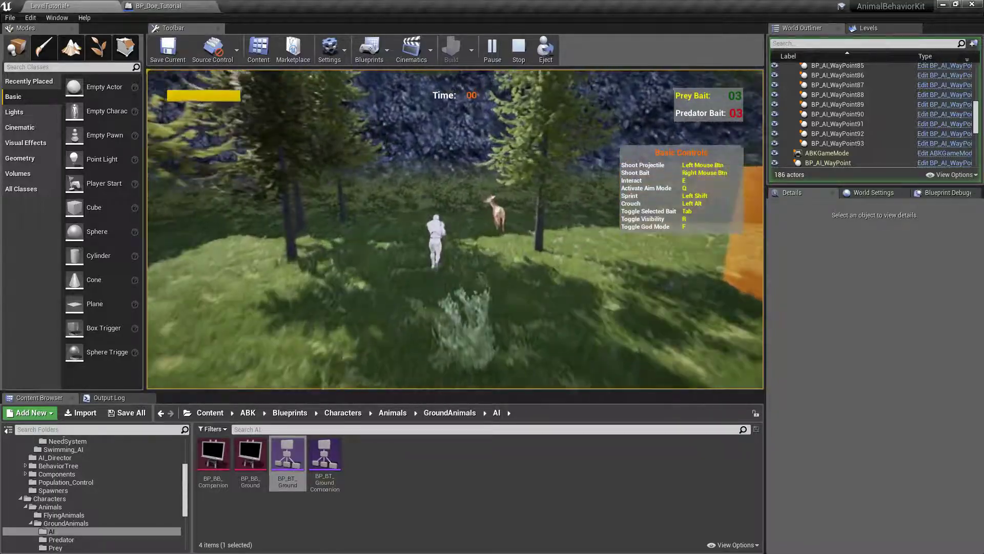
{"action": "key", "text": "w"}
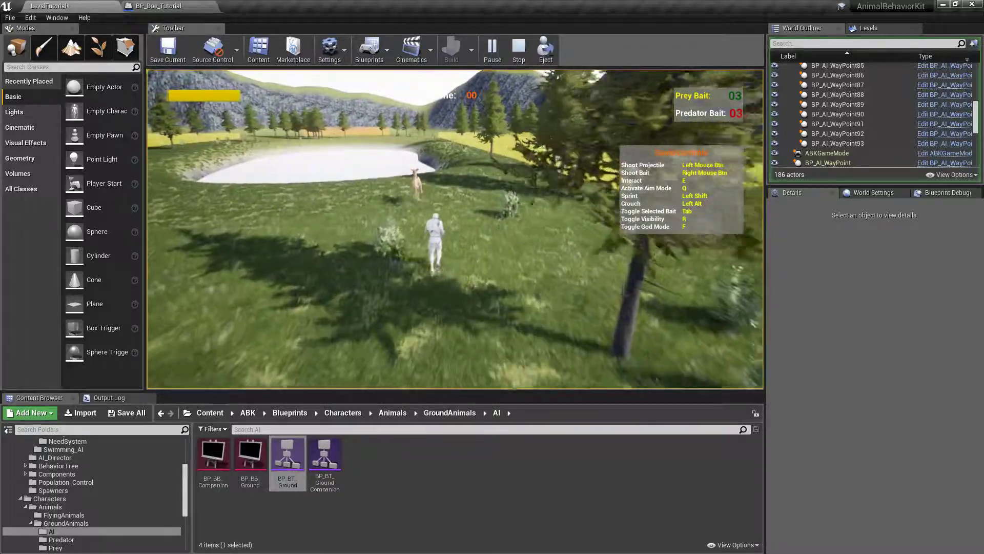
{"action": "key", "text": "w"}
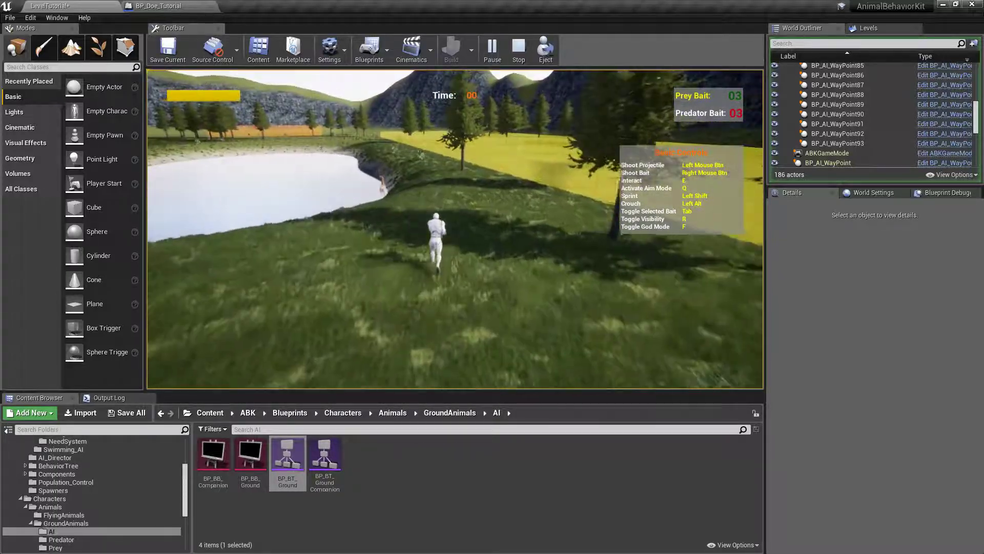
{"action": "key", "text": "w"}
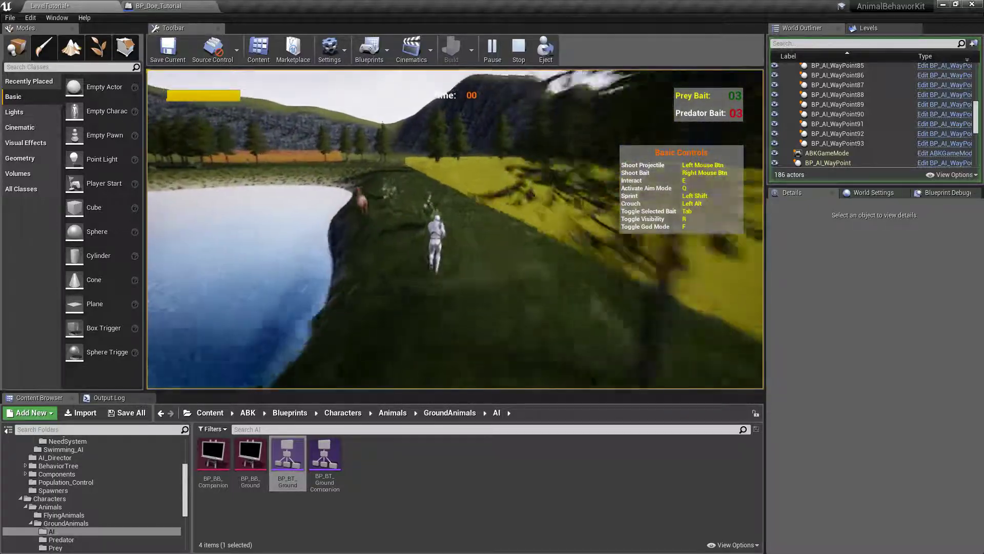
{"action": "key", "text": "w"}
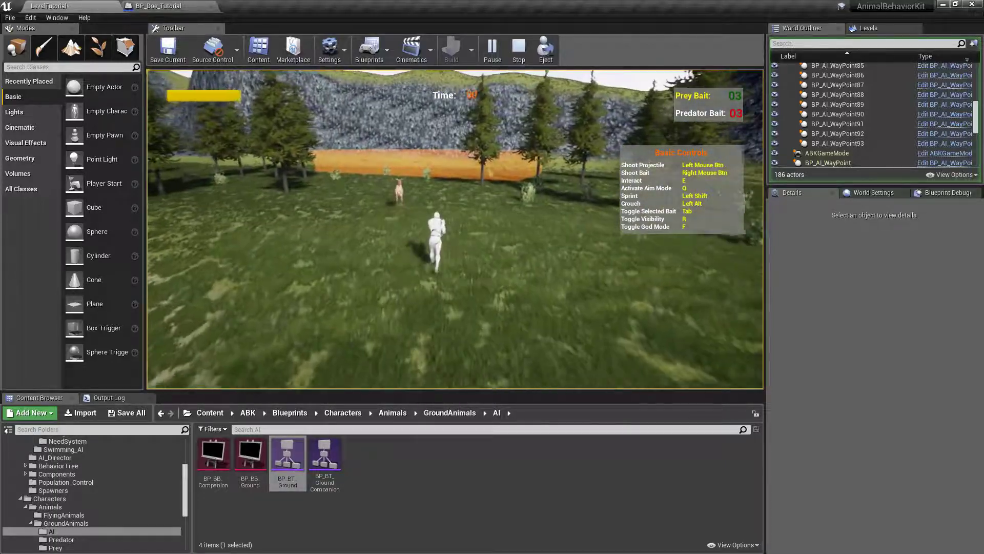
{"action": "key", "text": "w"}
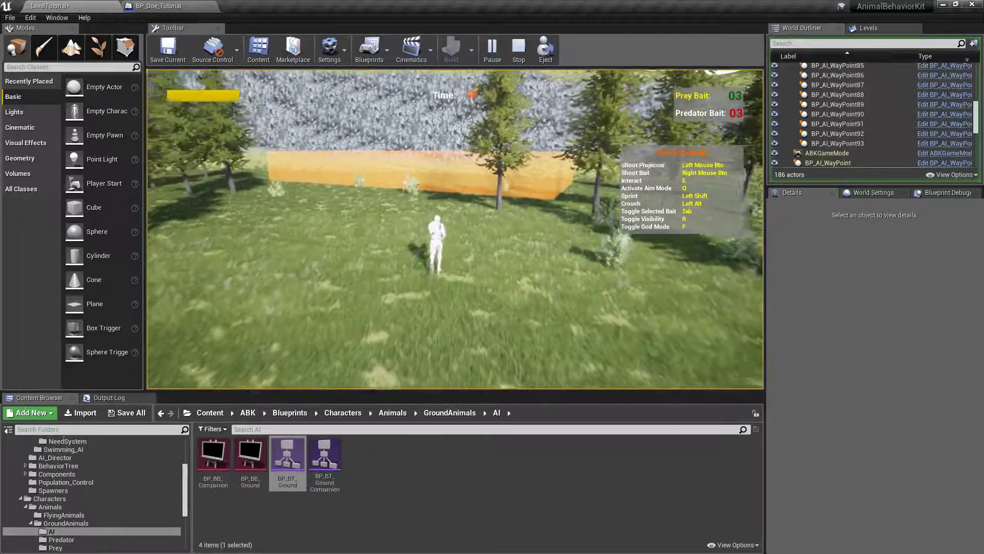
Stay near the doe inside the orange POI area and watch how it moves around there.
{"action": "key", "text": "w"}
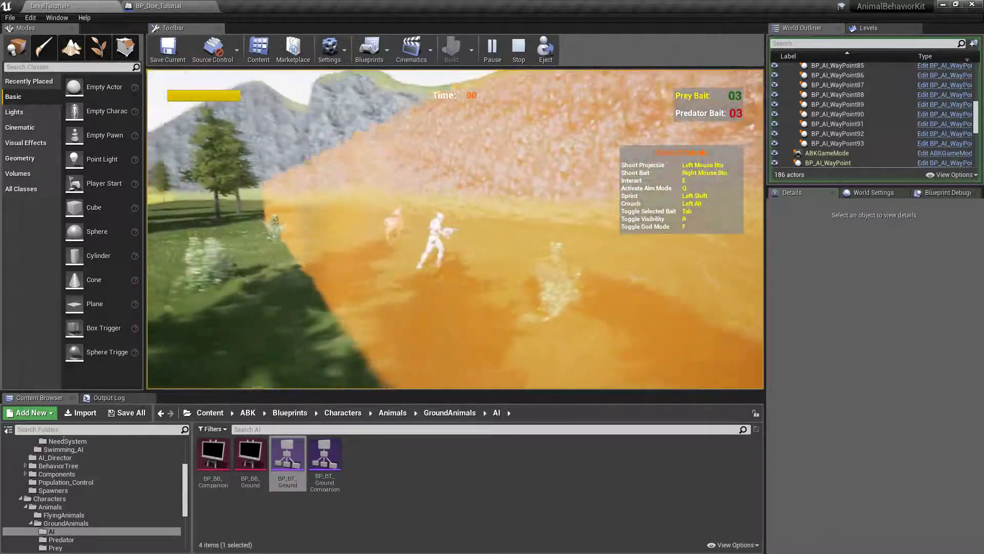
{"action": "key", "text": "w"}
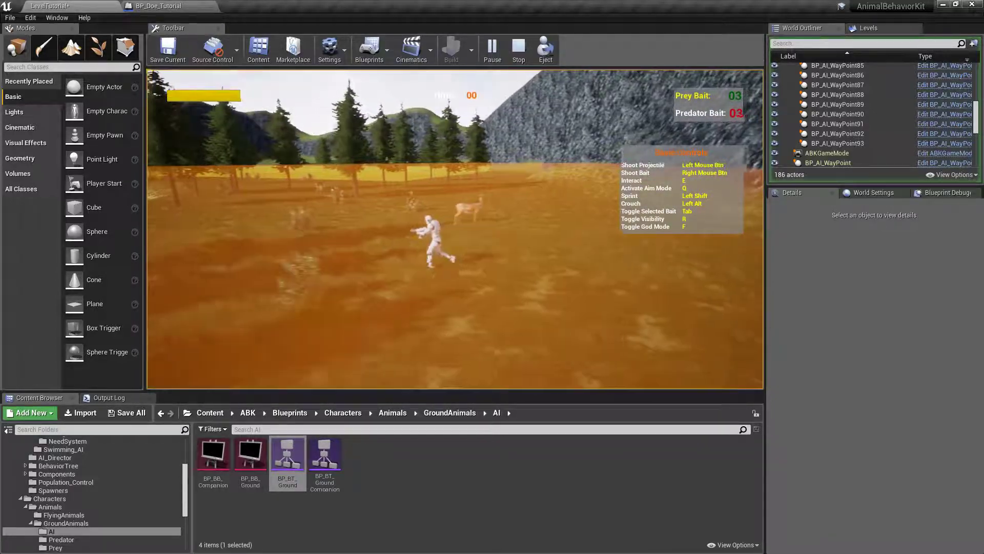
{"action": "key", "text": "w"}
{"action": "key", "text": "w"}
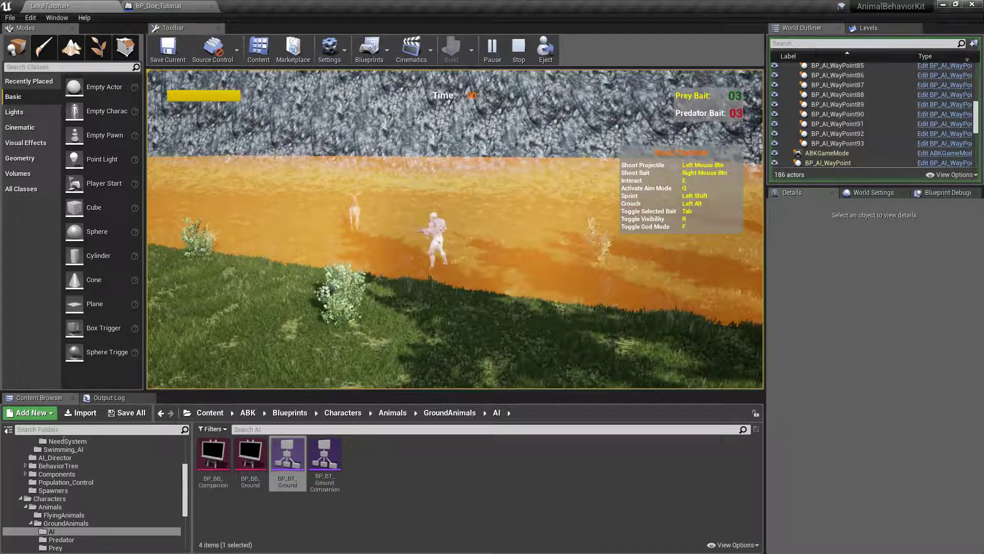
{"action": "key", "text": "w"}
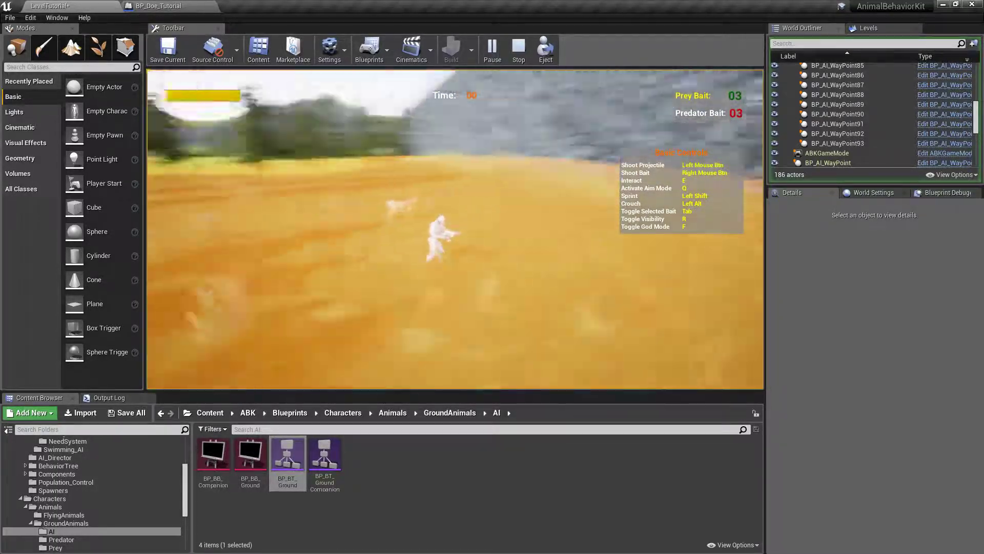
{"action": "key", "text": "d"}
{"action": "key", "text": "a"}
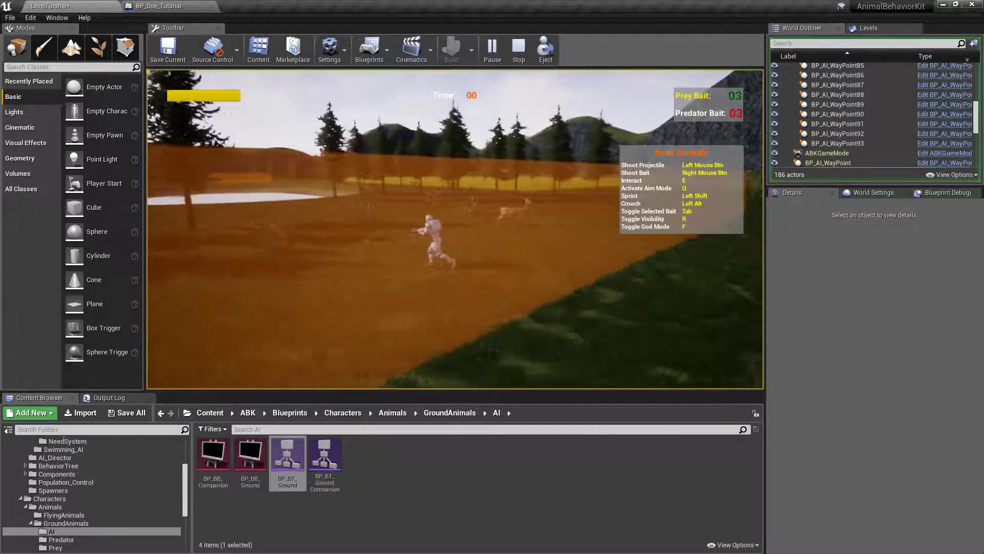
{"action": "key", "text": "d"}
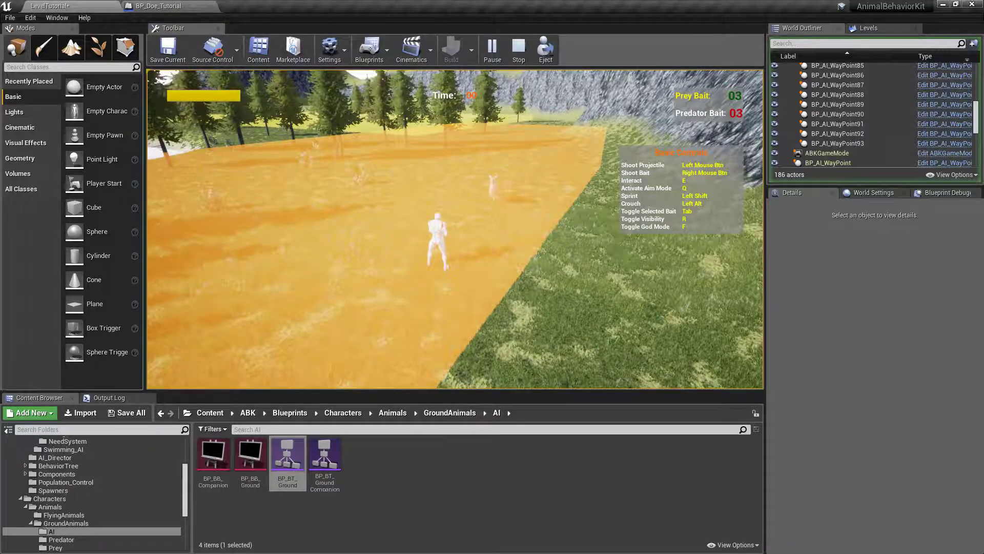
{"action": "key", "text": "w"}
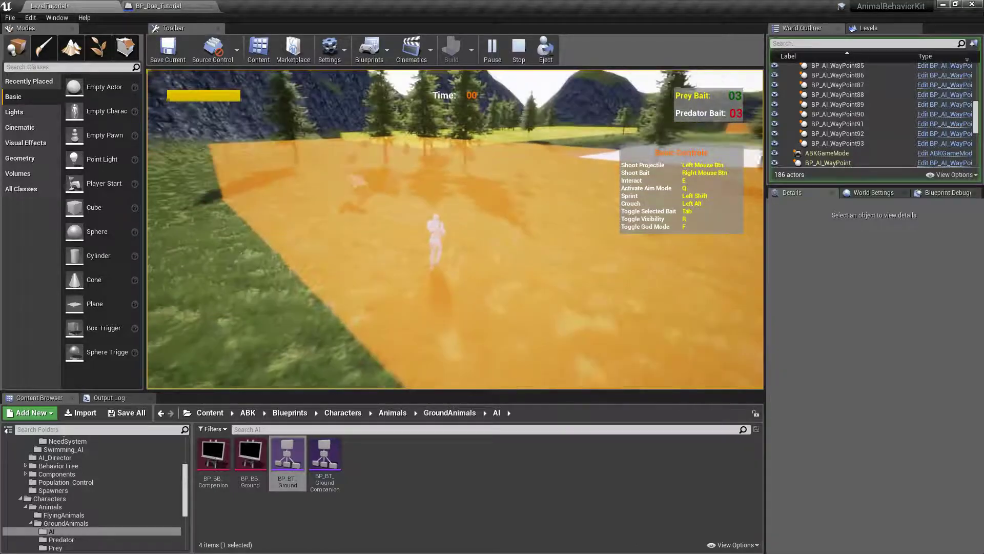
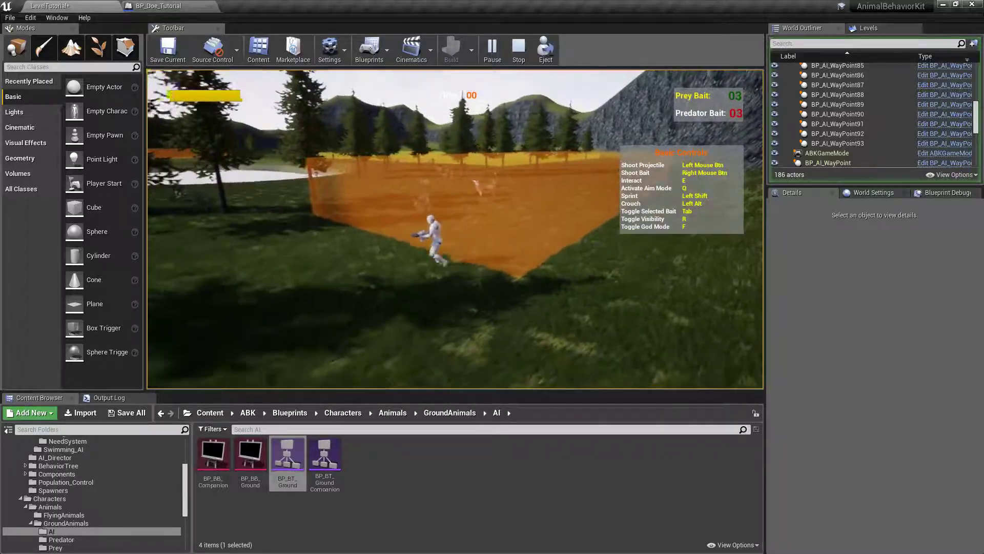
End the play session and select the BP_Doe_Tutorial actor beside the orange POI area in the level.
{"action": "key", "text": "Escape"}
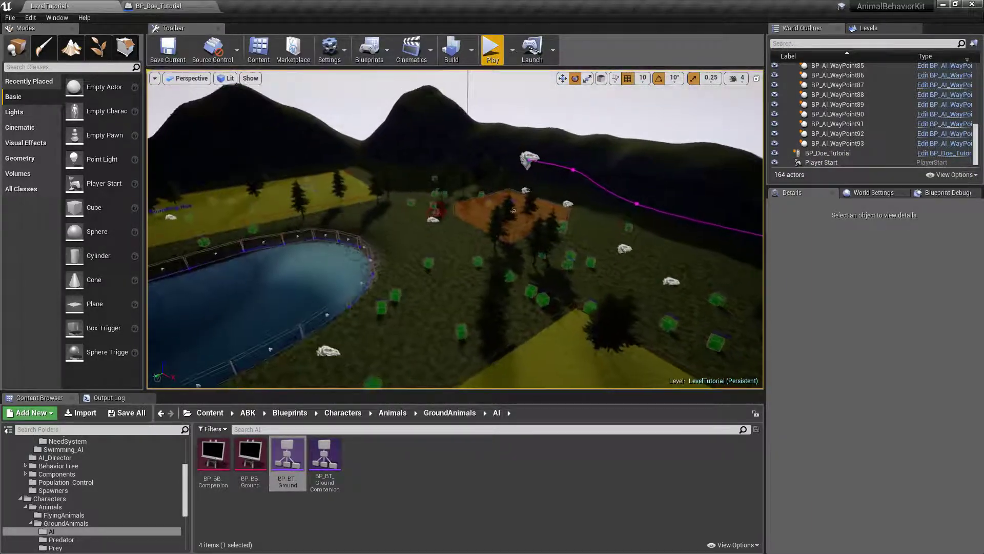
{"action": "right_click_drag", "start_coordinate": [455, 230], "coordinate": [405, 229]}
{"action": "key", "text": "w"}
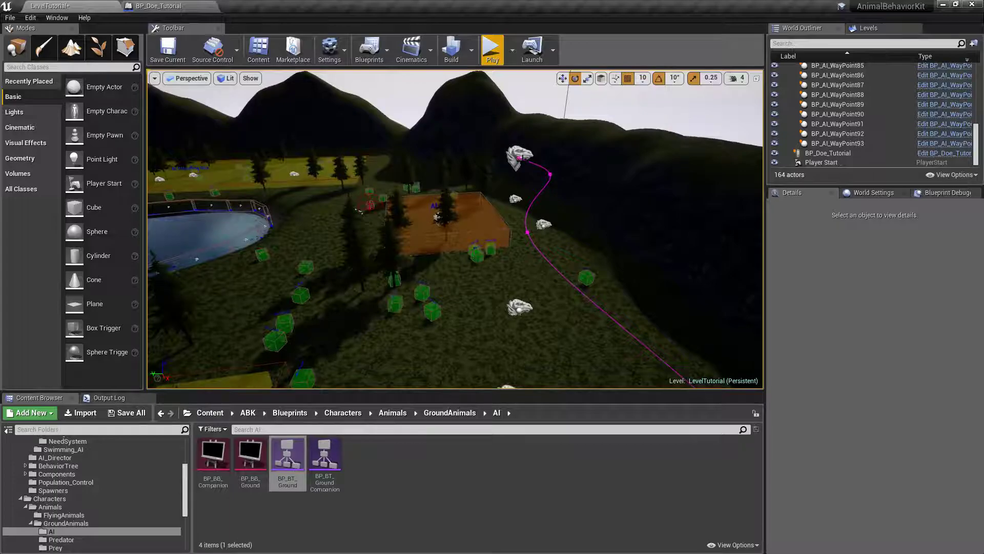
{"action": "right_click_drag", "start_coordinate": [487, 231], "coordinate": [513, 245]}
{"action": "key", "text": "w"}
{"action": "right_click_drag", "start_coordinate": [457, 235], "coordinate": [447, 241]}
{"action": "left_click", "coordinate": [498, 206]}
{"action": "right_click_drag", "start_coordinate": [642, 154], "coordinate": [647, 157]}
{"action": "key", "text": "w"}
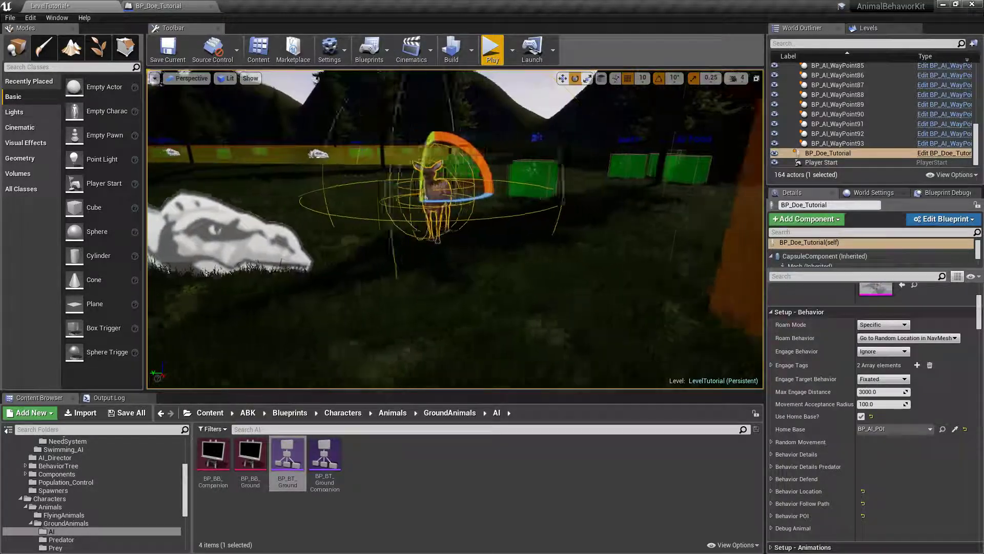
{"action": "key", "text": "w"}
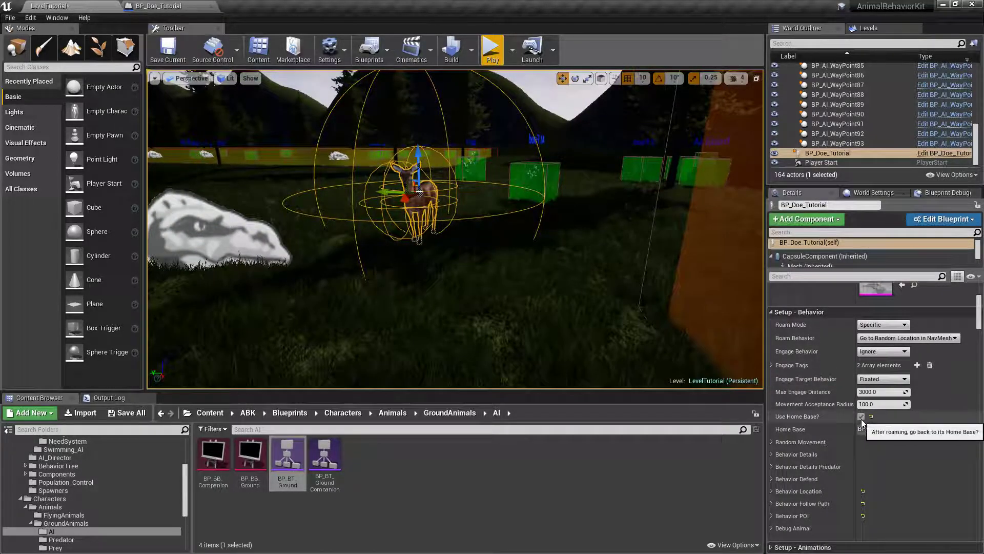
Check the doe's Use Home Base option and examine its Behavior POI settings for wait time and number of moves.
{"action": "left_click", "coordinate": [862, 417]}
{"action": "scroll", "coordinate": [863, 414], "scroll_direction": "down", "scroll_amount": 2}
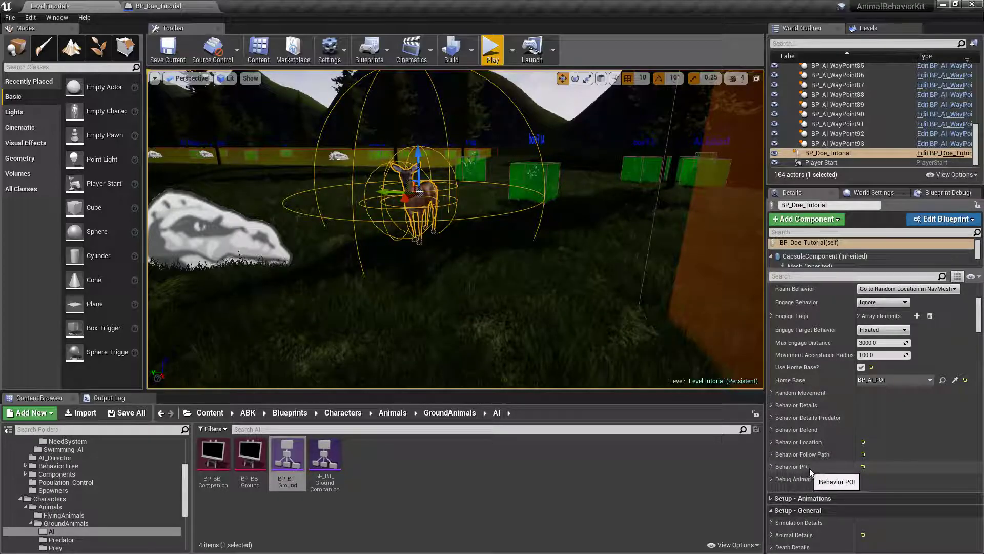
{"action": "left_click", "coordinate": [772, 467]}
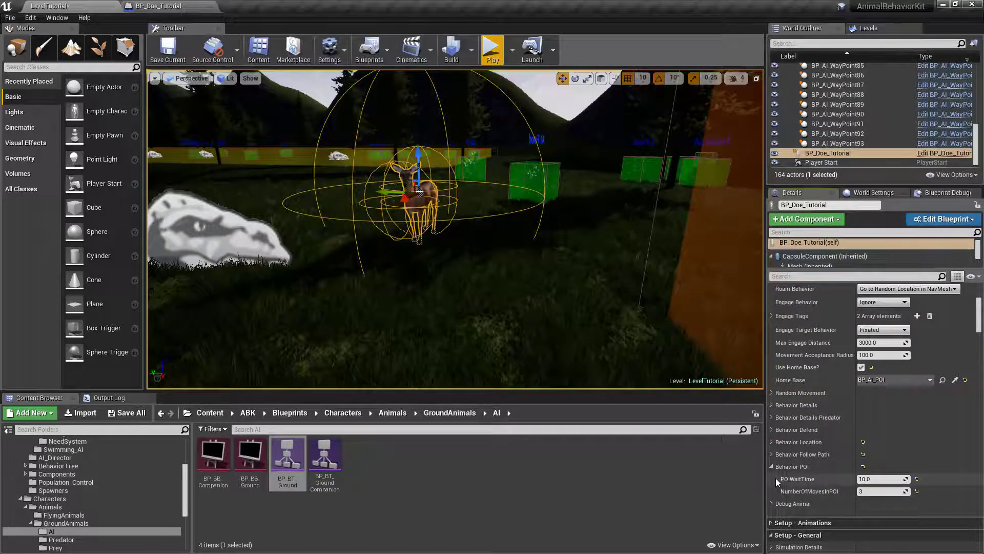
{"action": "left_click", "coordinate": [773, 467]}
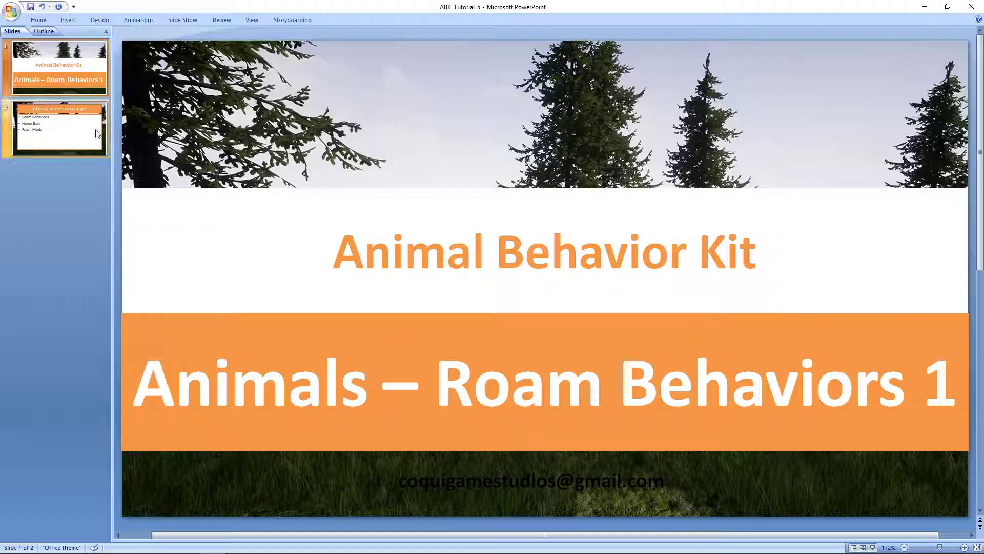
Show the Tutorial Series Coverage slide in PowerPoint, go over its bullets up to Roam Mode, and return to the Unreal Editor.
{"action": "left_click", "coordinate": [102, 132]}
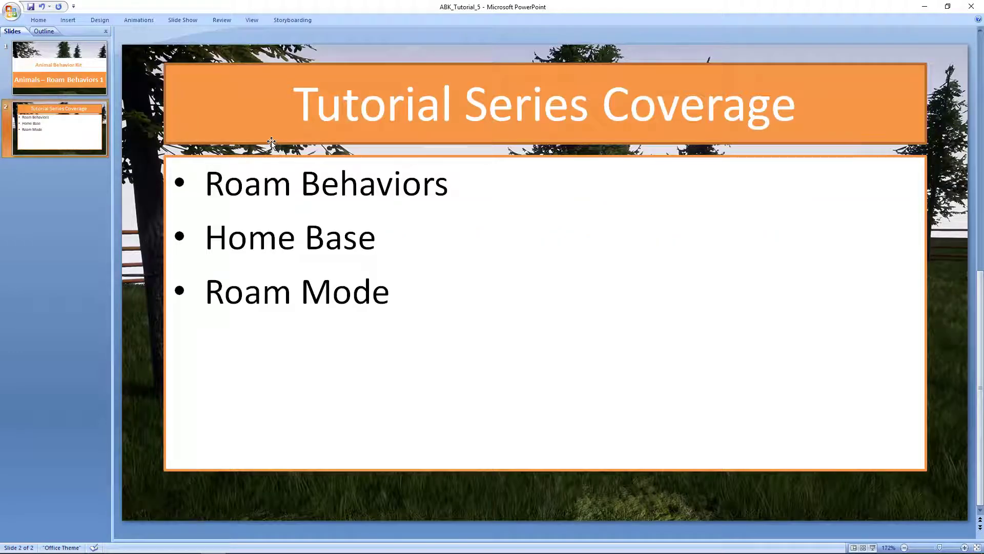
{"action": "mouse_move", "coordinate": [219, 186]}
{"action": "left_mouse_down"}
{"action": "mouse_move", "coordinate": [418, 189]}
{"action": "mouse_move", "coordinate": [390, 192]}
{"action": "left_mouse_up"}
{"action": "left_click_drag", "start_coordinate": [227, 226], "coordinate": [357, 233]}
{"action": "left_click", "coordinate": [214, 288]}
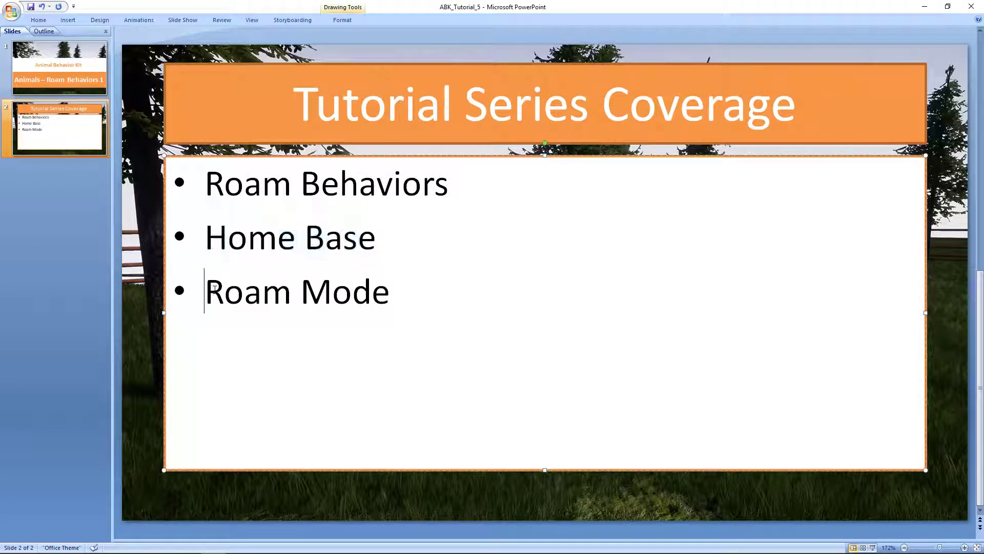
{"action": "left_click_drag", "start_coordinate": [214, 288], "coordinate": [386, 294]}
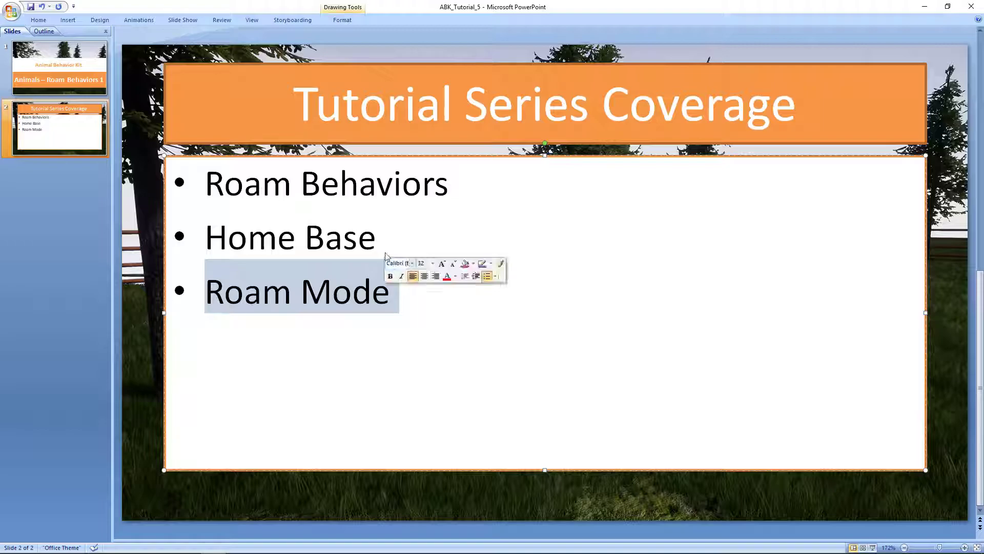
{"action": "key", "text": "alt+Tab"}
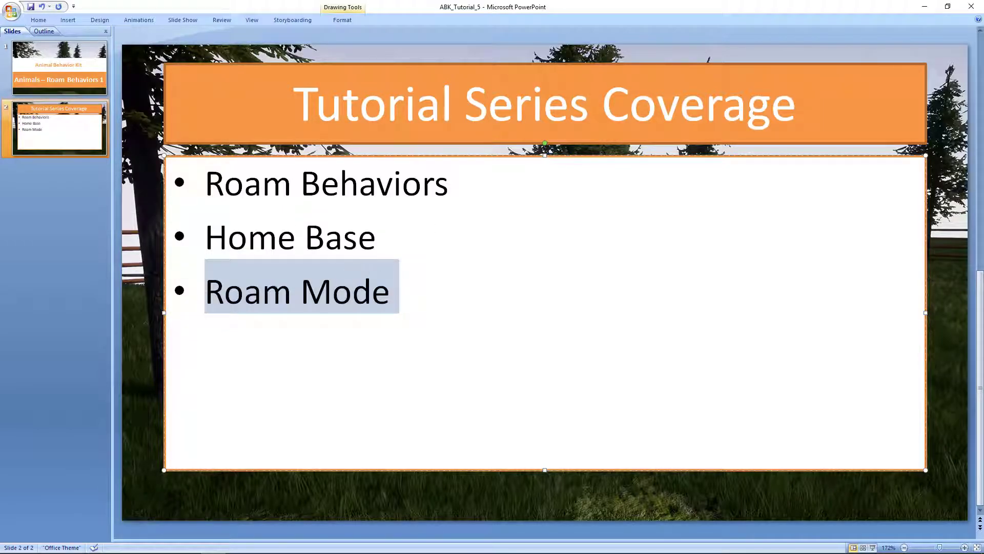
{"action": "key", "text": "alt+Tab"}
Disable Use Home Base for BP_Doe_Tutorial with its Roam Mode set to Random, and save LevelTutorial.
{"action": "right_click_drag", "start_coordinate": [455, 231], "coordinate": [455, 205]}
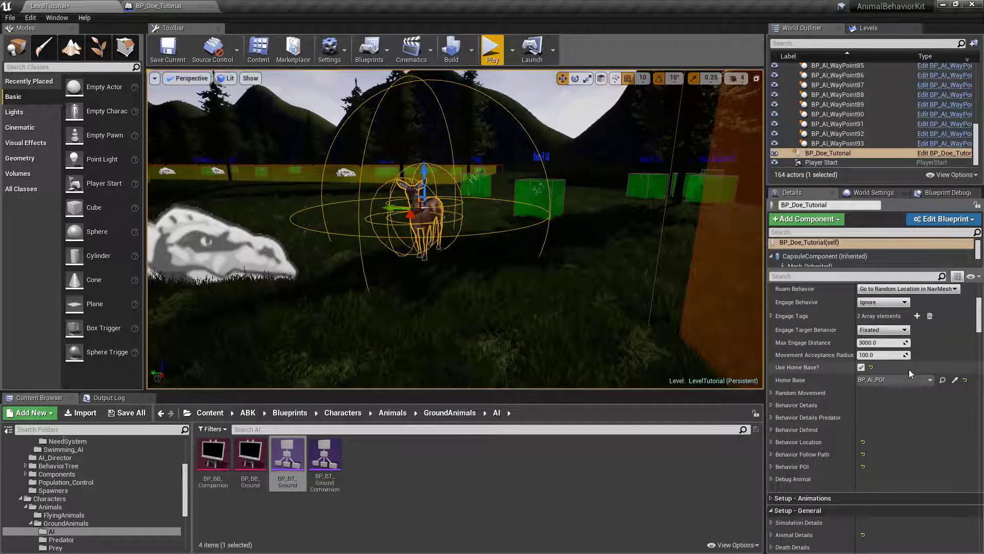
{"action": "scroll", "coordinate": [909, 369], "scroll_direction": "up", "scroll_amount": 4}
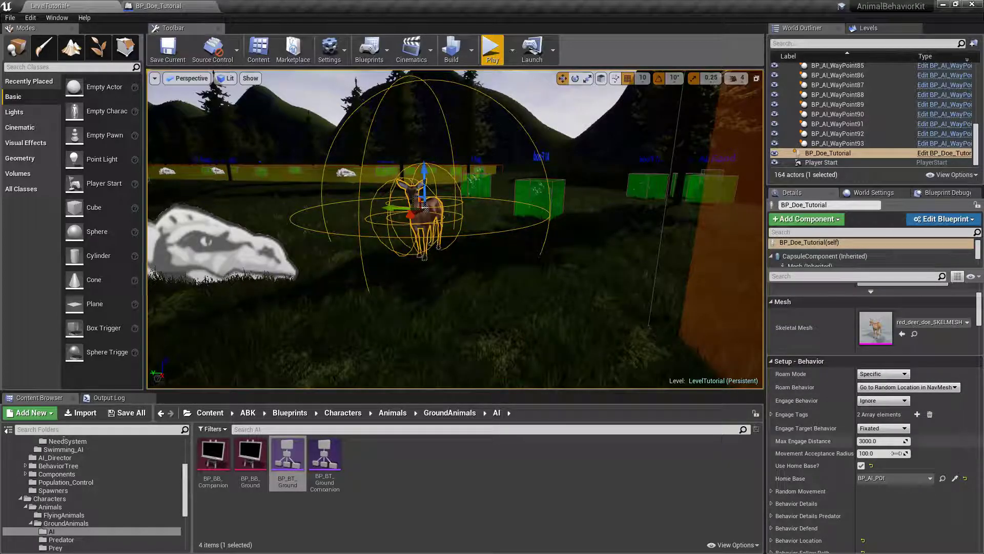
{"action": "left_click", "coordinate": [861, 465]}
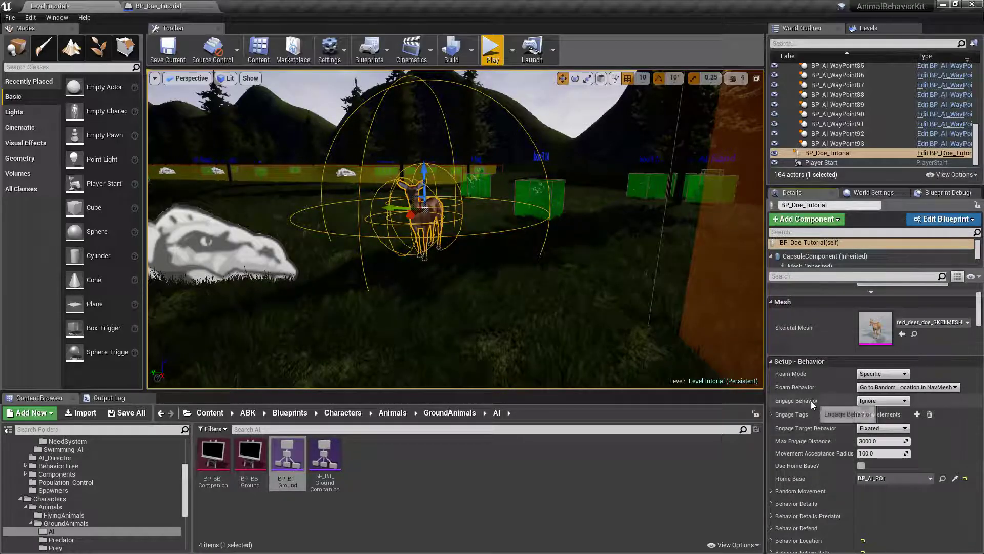
{"action": "left_click", "coordinate": [881, 374]}
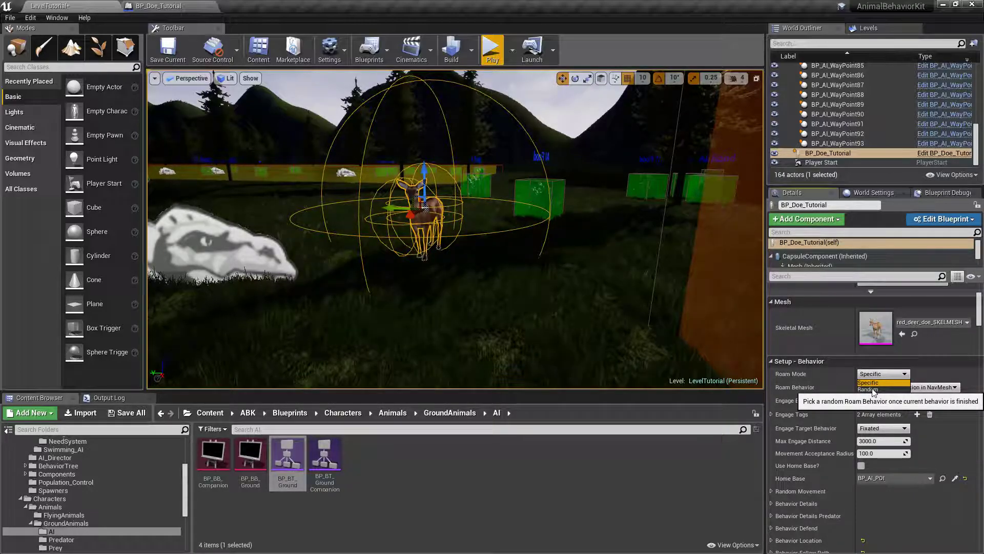
{"action": "left_click", "coordinate": [874, 391]}
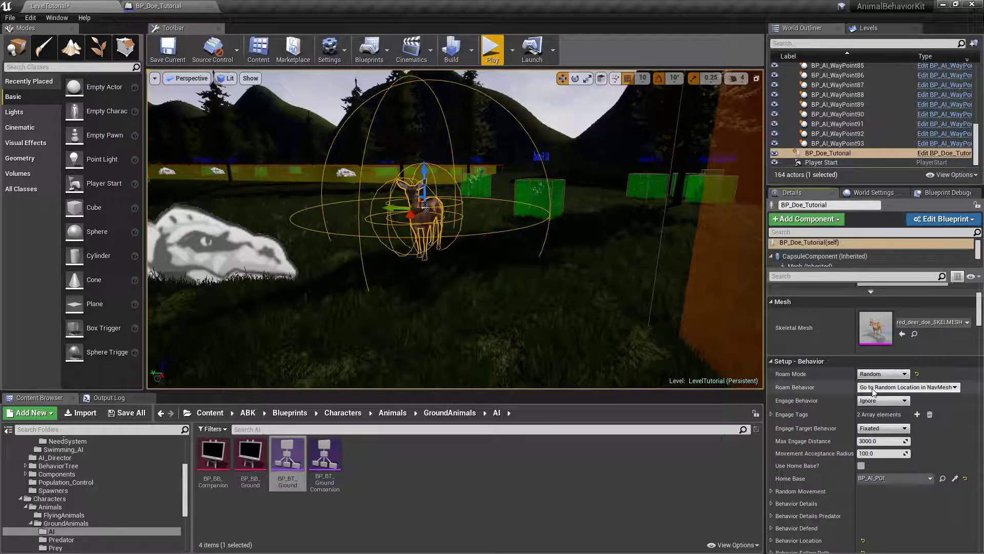
{"action": "left_click", "coordinate": [125, 412]}
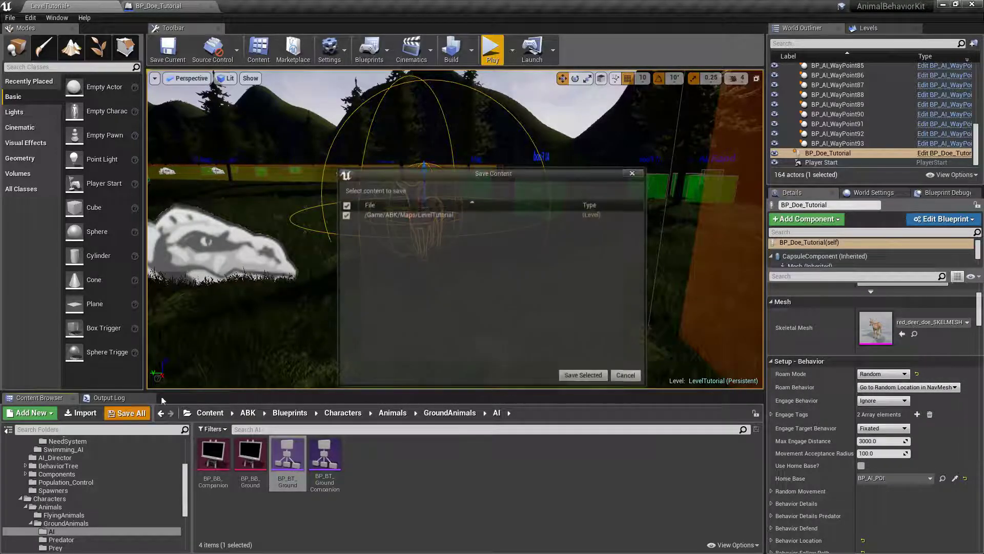
{"action": "left_click", "coordinate": [567, 377]}
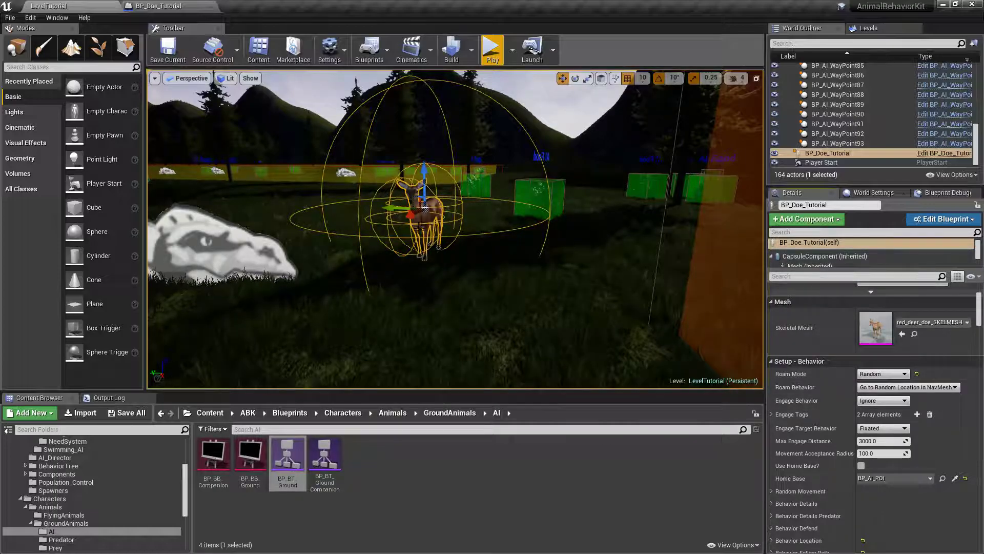
Review the doe's available Roam Behavior options and survey the pond, the yellow and orange areas, and the waypoint path in the level.
{"action": "left_click", "coordinate": [885, 393]}
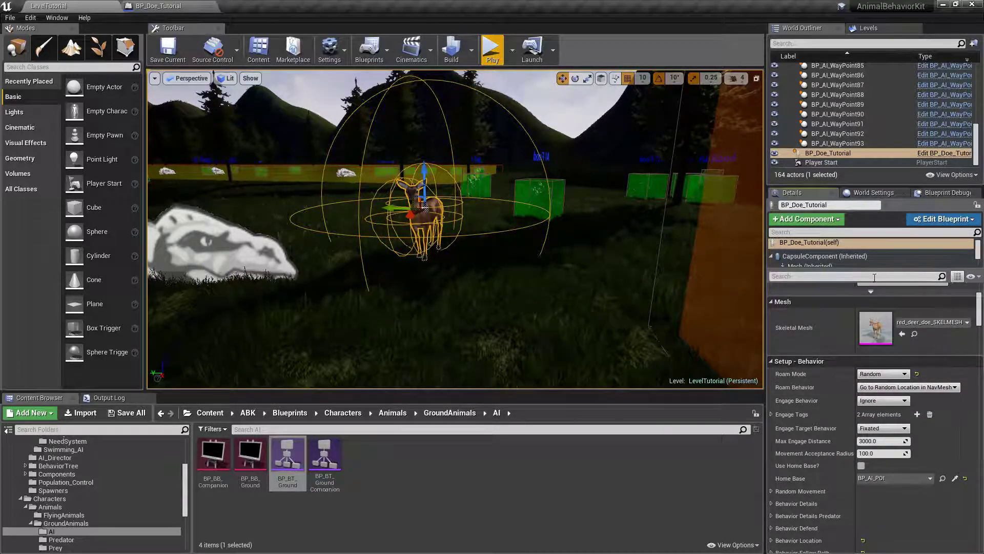
{"action": "left_click", "coordinate": [876, 388]}
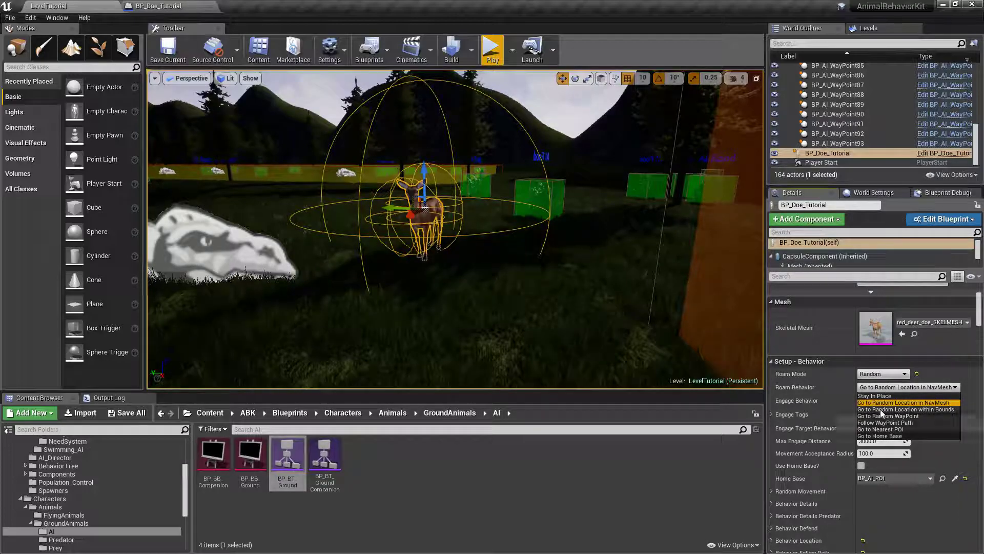
{"action": "left_click", "coordinate": [907, 403]}
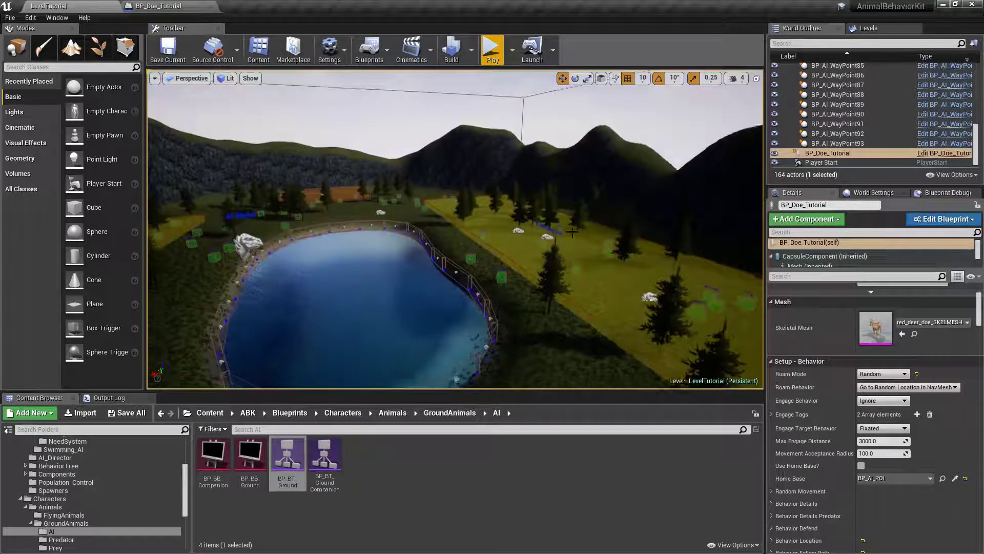
{"action": "right_click_drag", "start_coordinate": [409, 199], "coordinate": [446, 235]}
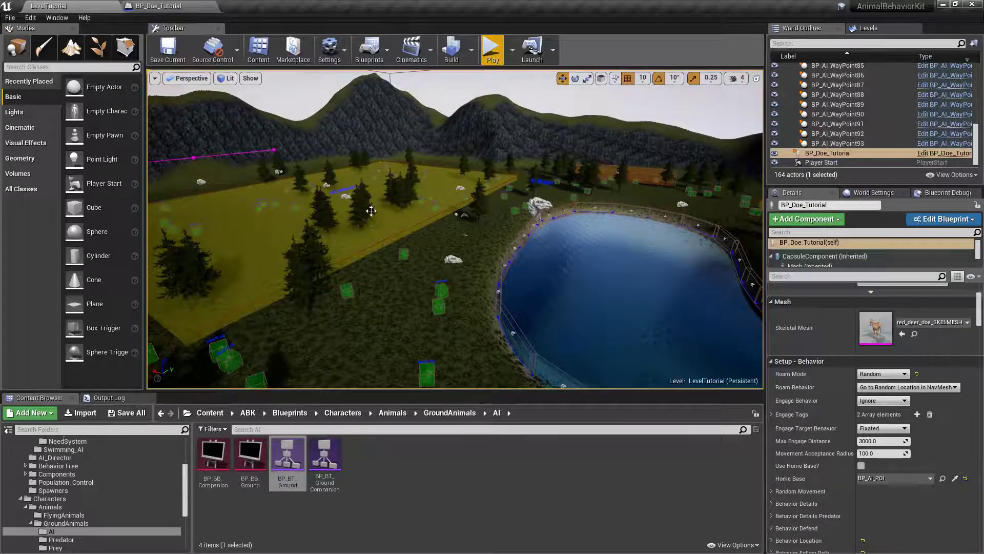
{"action": "right_click_drag", "start_coordinate": [368, 205], "coordinate": [486, 215]}
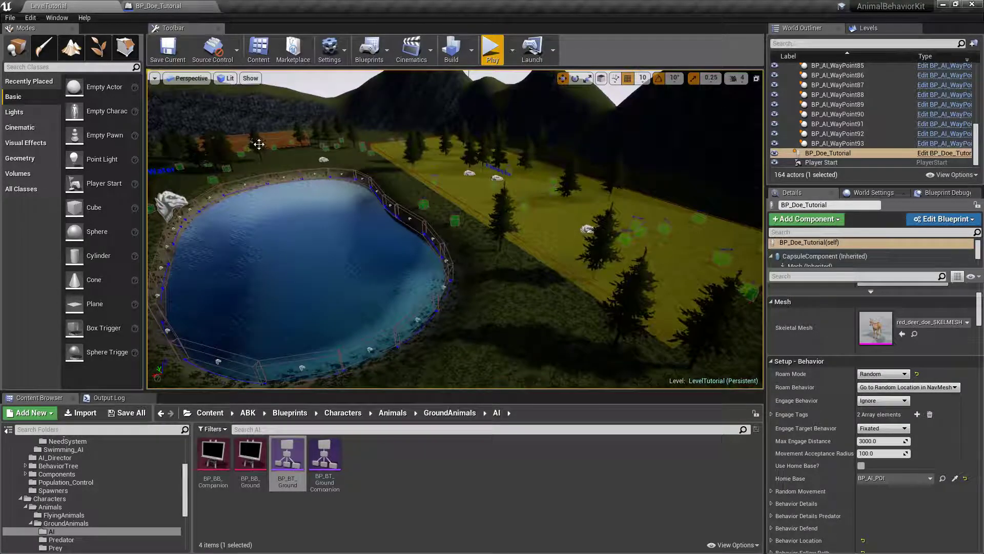
{"action": "right_click_drag", "start_coordinate": [321, 174], "coordinate": [397, 167]}
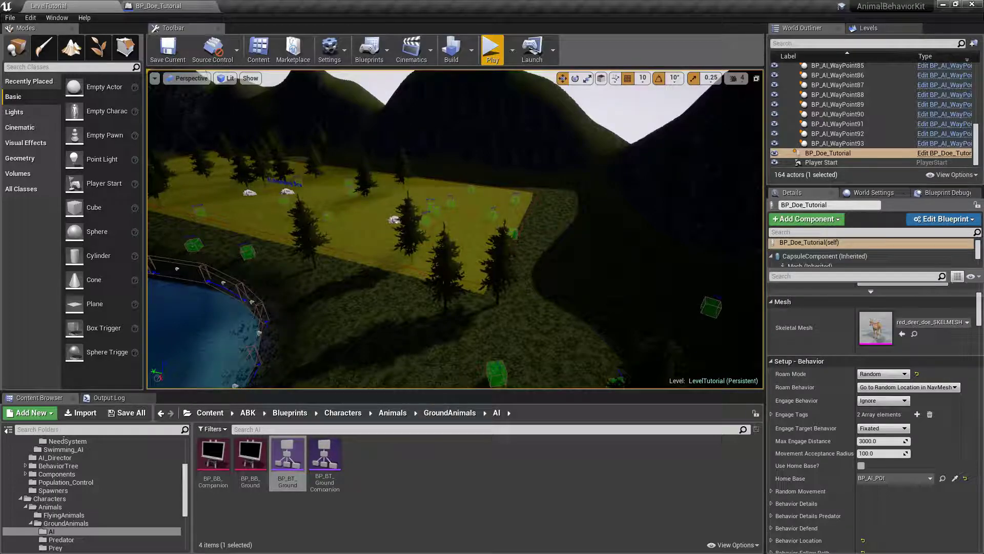
{"action": "right_click_drag", "start_coordinate": [397, 175], "coordinate": [252, 164]}
{"action": "right_click_drag", "start_coordinate": [460, 228], "coordinate": [339, 264]}
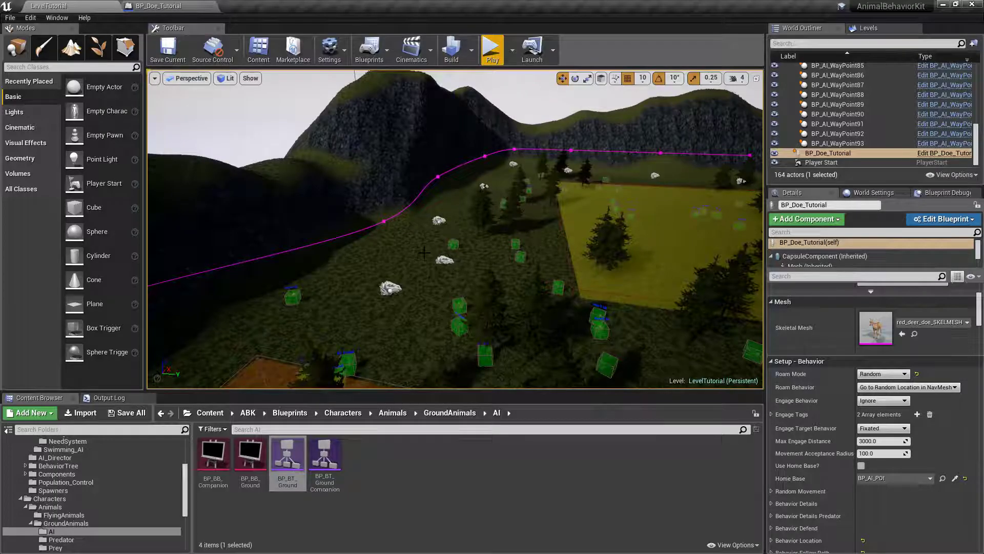
{"action": "right_click_drag", "start_coordinate": [354, 287], "coordinate": [195, 295]}
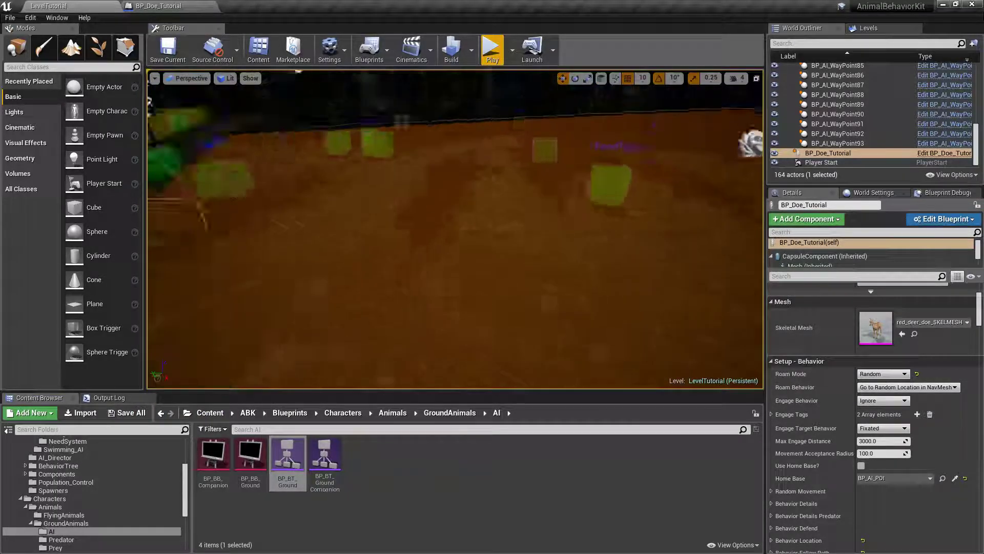
Examine the doe's Behavior Location, Behavior Follow Path, and Behavior POI settings one after another.
{"action": "scroll", "coordinate": [832, 397], "scroll_direction": "down", "scroll_amount": 5}
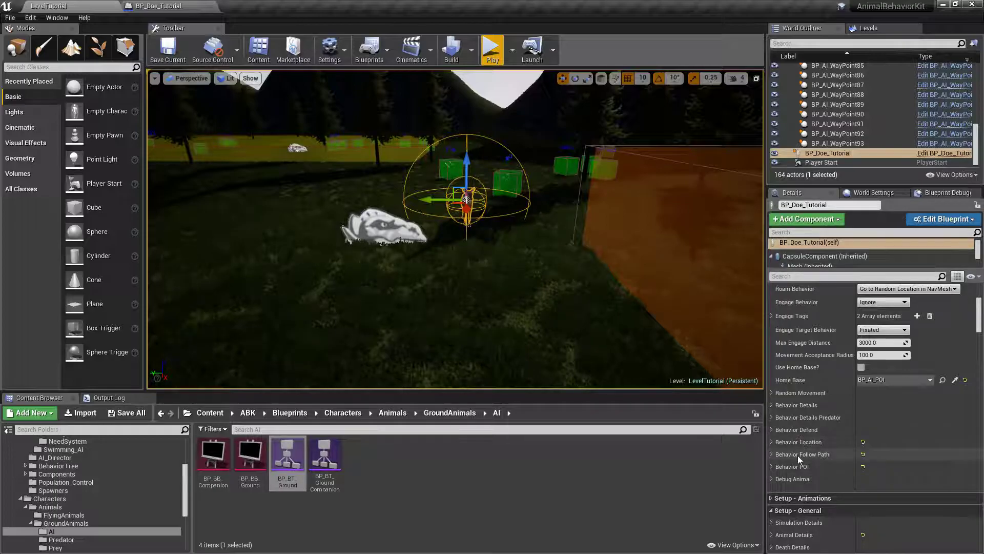
{"action": "left_click", "coordinate": [772, 443]}
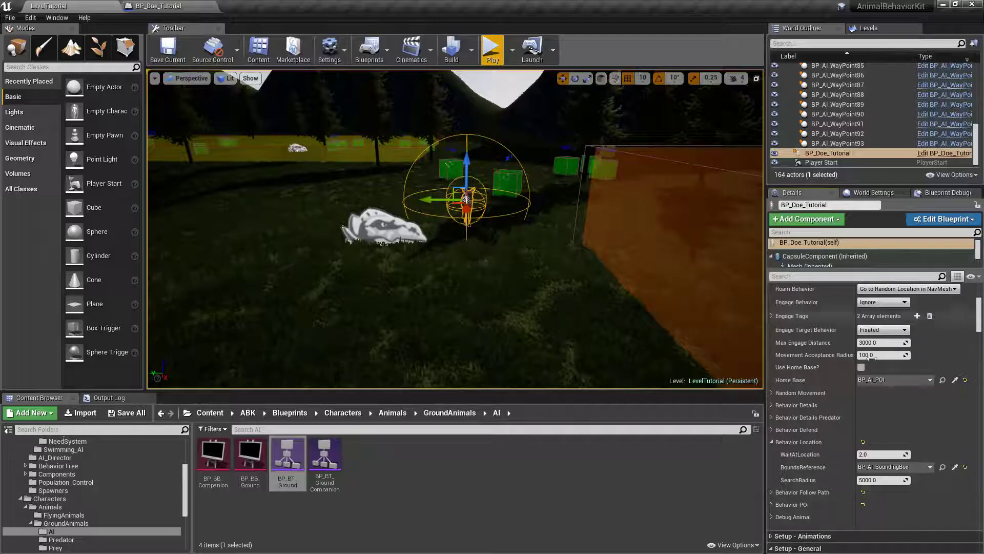
{"action": "left_click", "coordinate": [770, 442]}
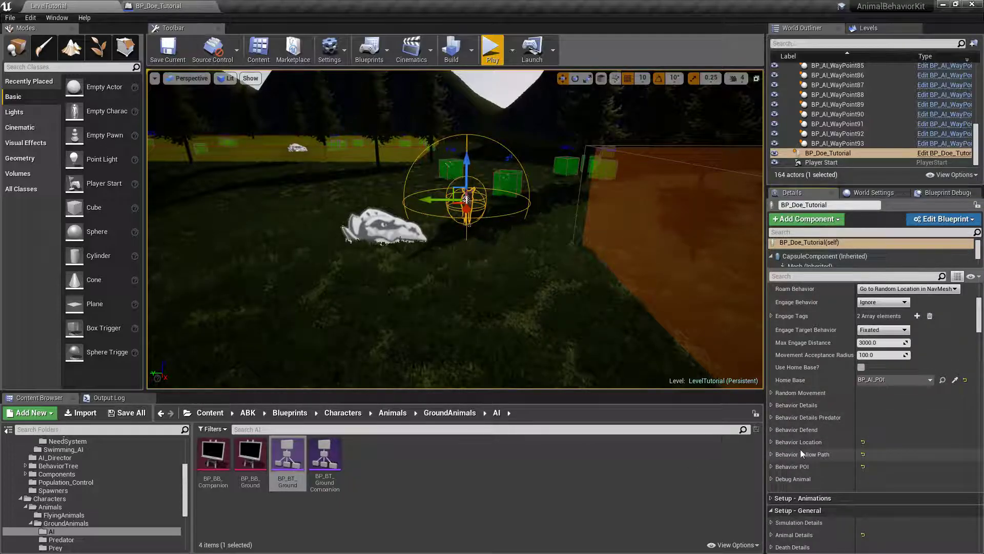
{"action": "left_click", "coordinate": [773, 454]}
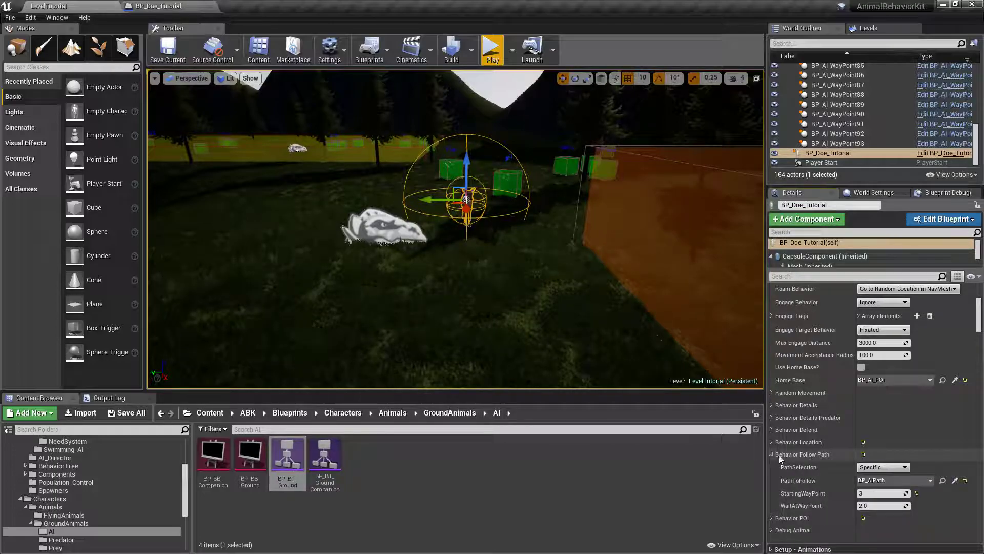
{"action": "left_click", "coordinate": [772, 454]}
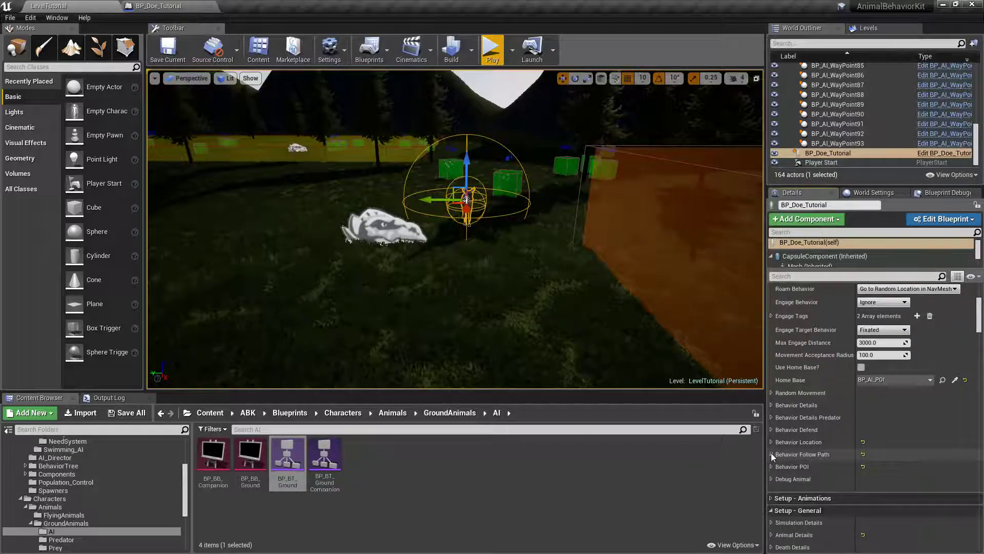
{"action": "left_click", "coordinate": [772, 466]}
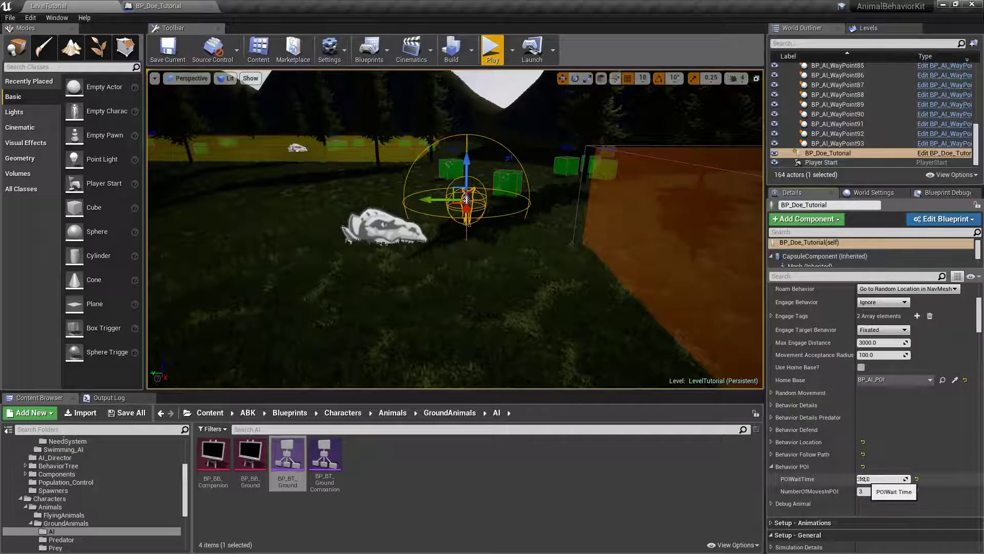
{"action": "left_click", "coordinate": [772, 467]}
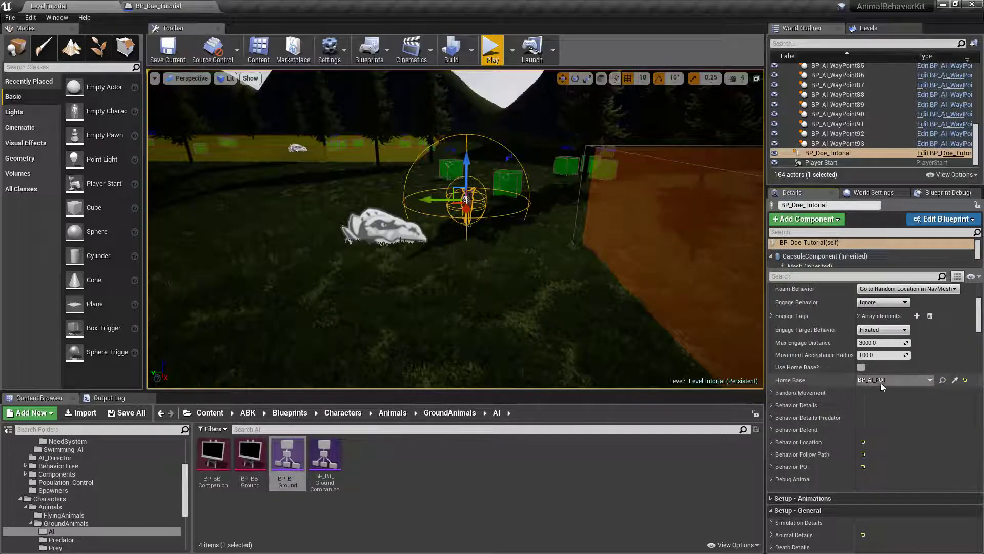
{"action": "scroll", "coordinate": [926, 389], "scroll_direction": "up", "scroll_amount": 5}
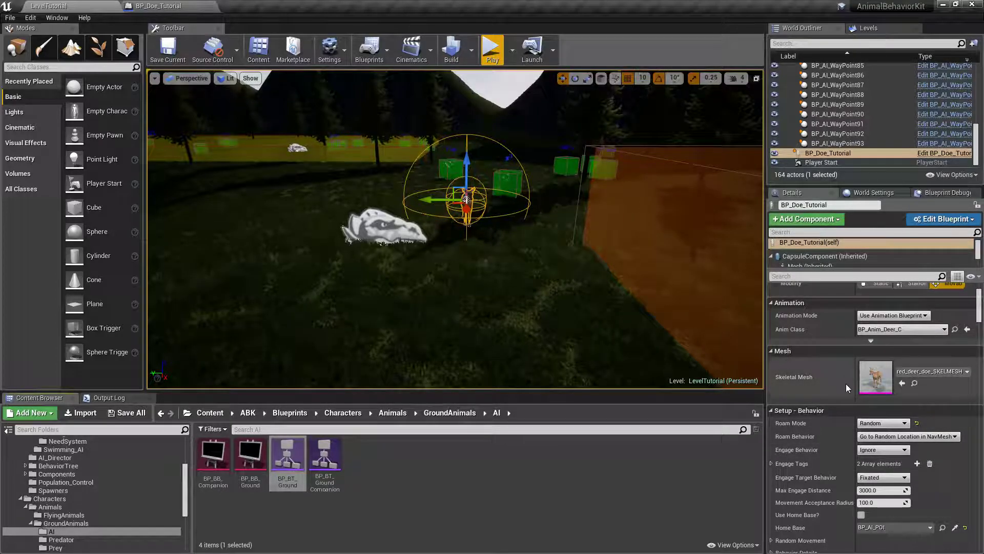
{"action": "scroll", "coordinate": [847, 381], "scroll_direction": "up", "scroll_amount": 3}
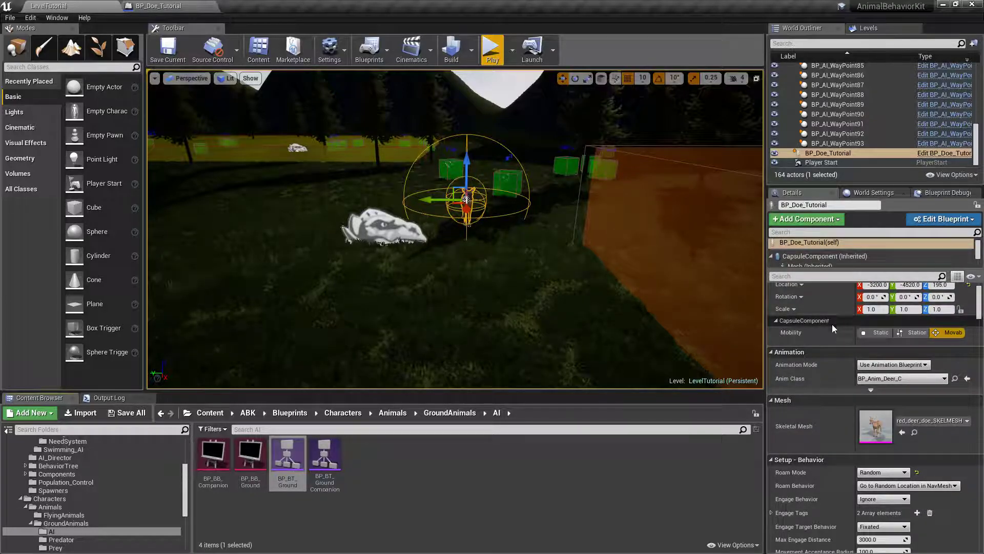
Enable the Roam Behavior debug option under Debug Animal for BP_Doe_Tutorial and save the level.
{"action": "scroll", "coordinate": [838, 364], "scroll_direction": "up", "scroll_amount": 1}
{"action": "scroll", "coordinate": [838, 364], "scroll_direction": "down", "scroll_amount": 20}
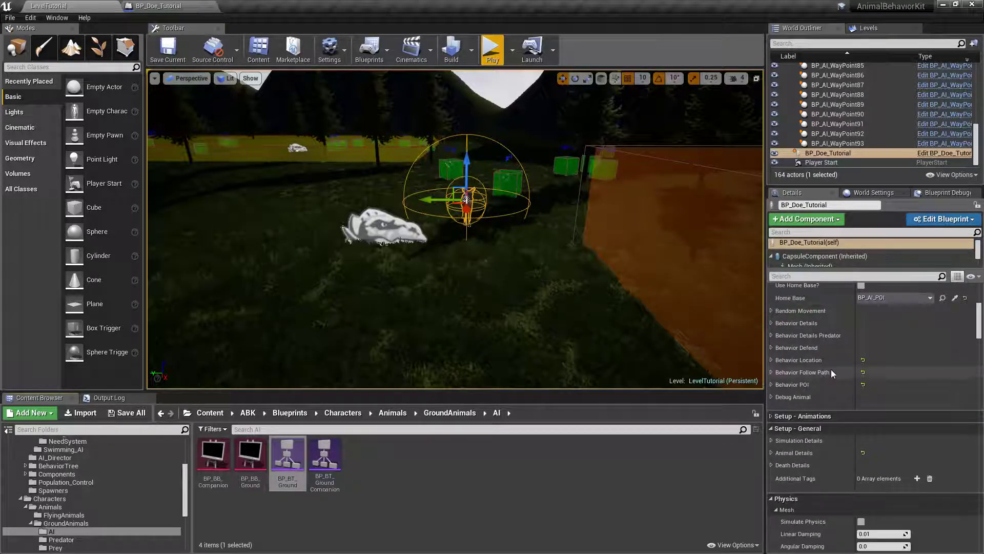
{"action": "left_click", "coordinate": [773, 397]}
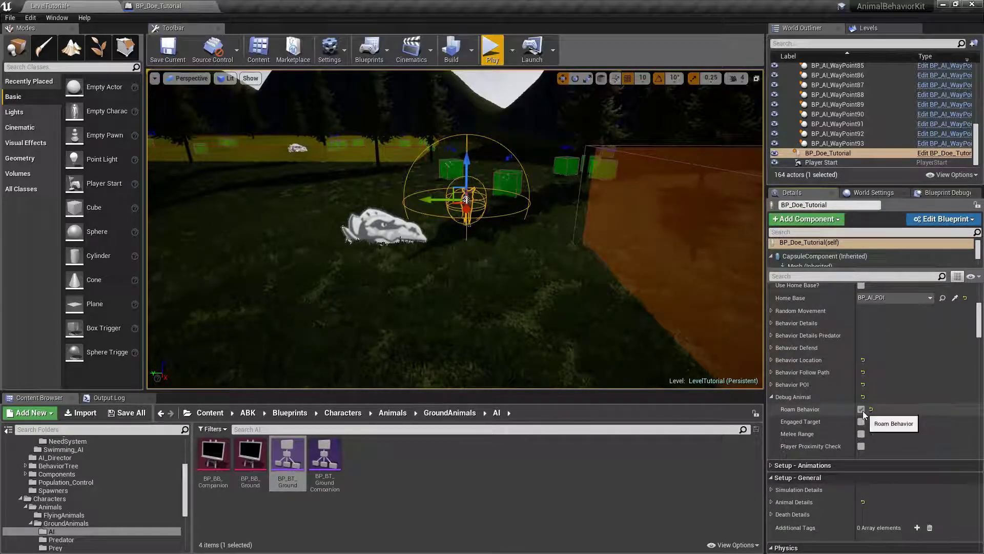
{"action": "left_click", "coordinate": [862, 408]}
{"action": "left_click", "coordinate": [773, 397]}
{"action": "scroll", "coordinate": [774, 410], "scroll_direction": "up", "scroll_amount": 8}
{"action": "left_click", "coordinate": [127, 419]}
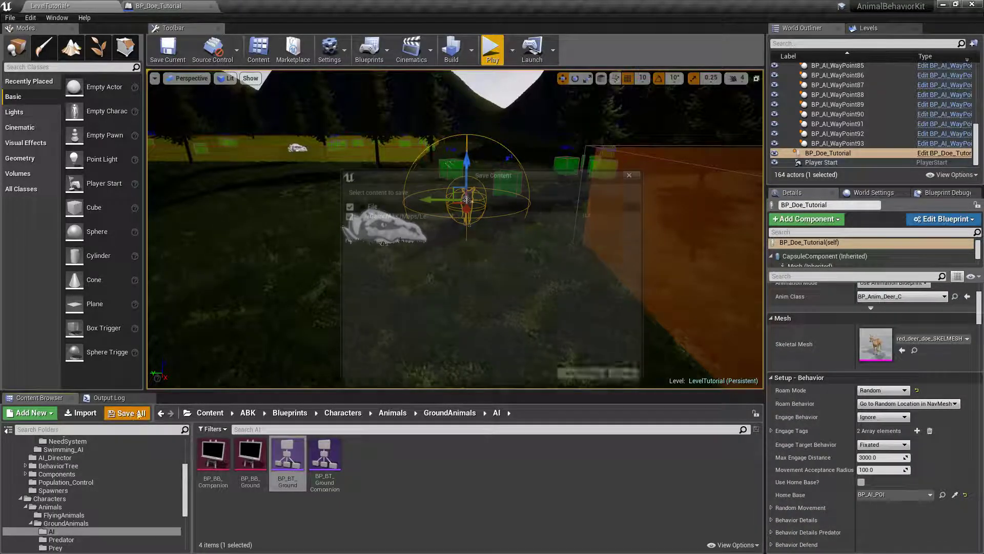
{"action": "left_click", "coordinate": [576, 374]}
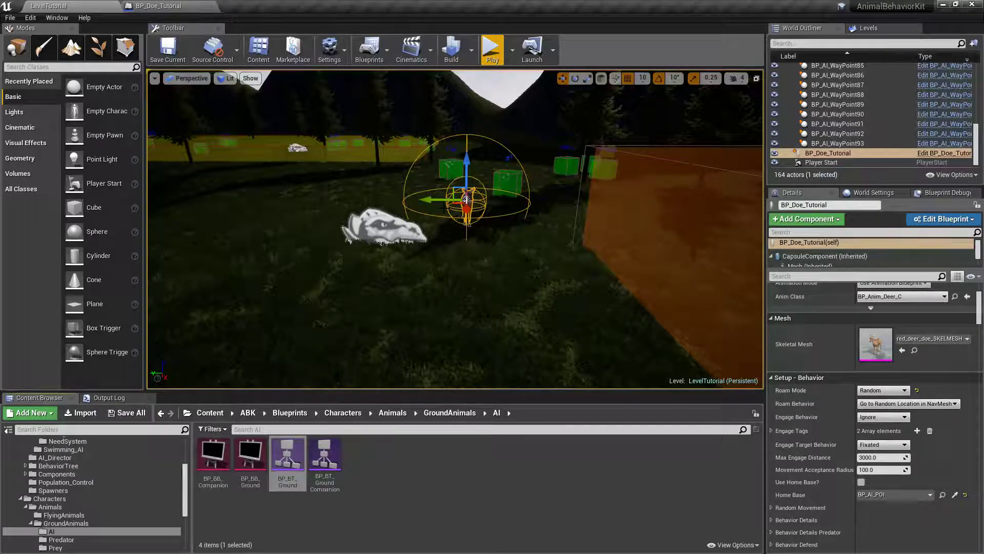
Play-test the level in full screen and run up to the doe beside the pond to watch its roaming.
{"action": "left_click", "coordinate": [491, 50]}
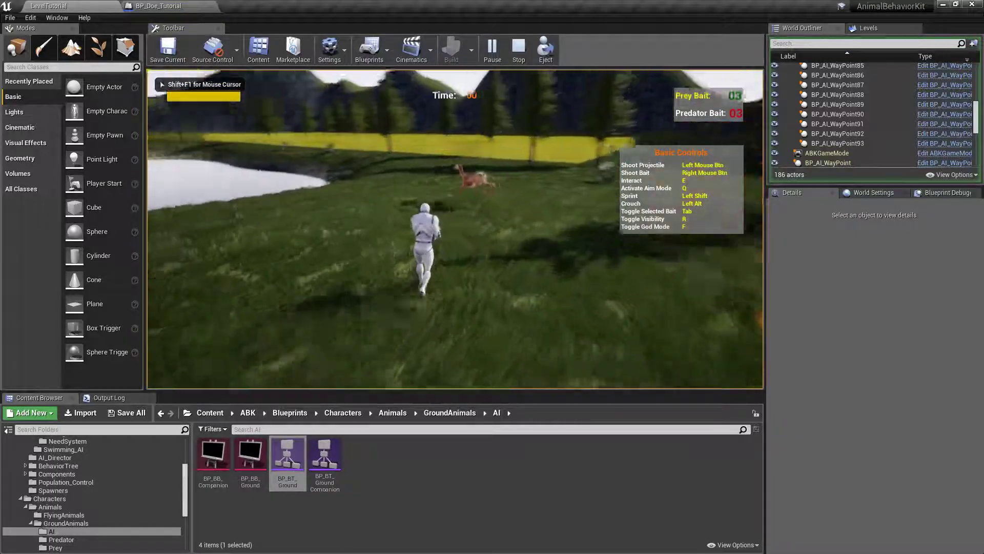
{"action": "key", "text": "F11"}
{"action": "key", "text": "w"}
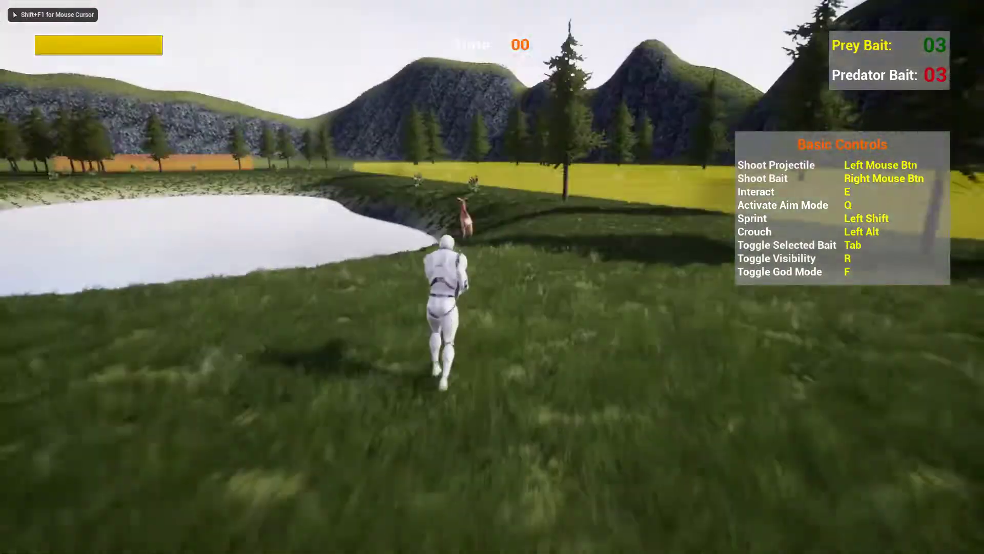
{"action": "key", "text": "w"}
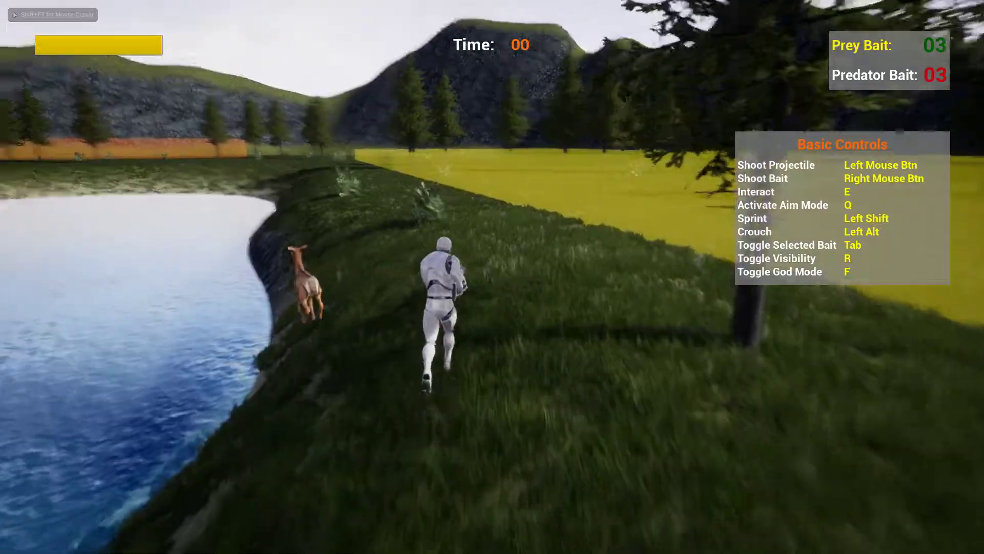
{"action": "key", "text": "d"}
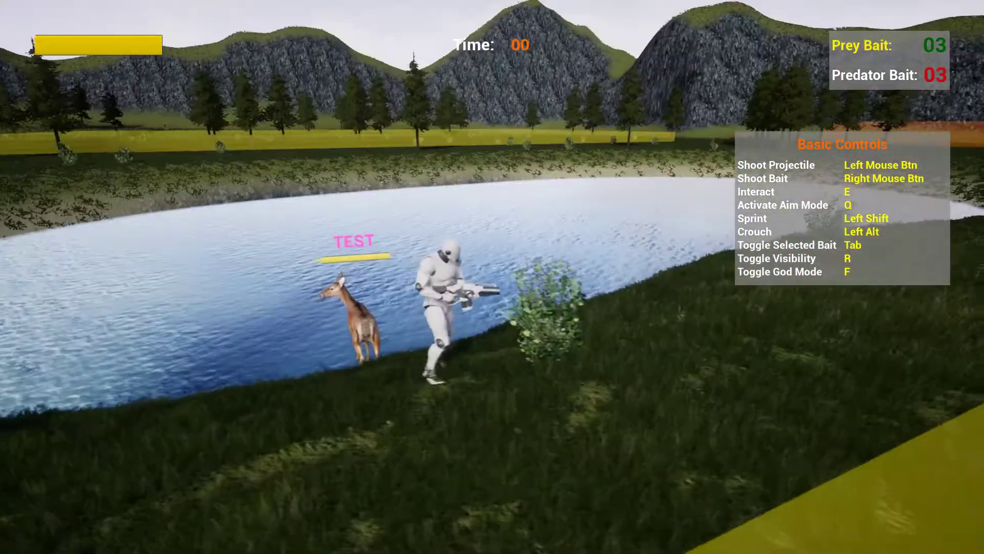
{"action": "key", "text": "s"}
{"action": "key", "text": "w"}
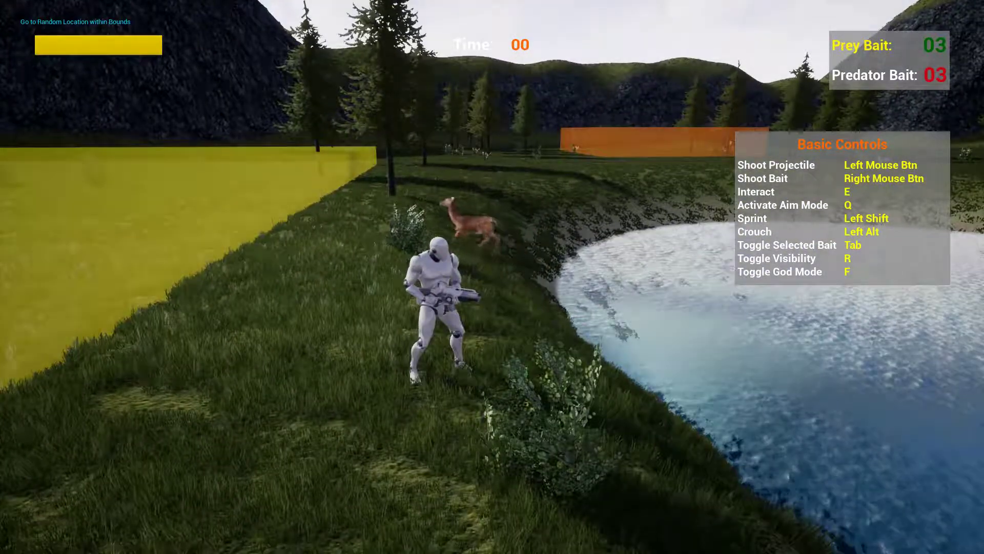
Follow the doe across the yellow area and into the orange area, watching its roam behavior.
{"action": "key", "text": "w"}
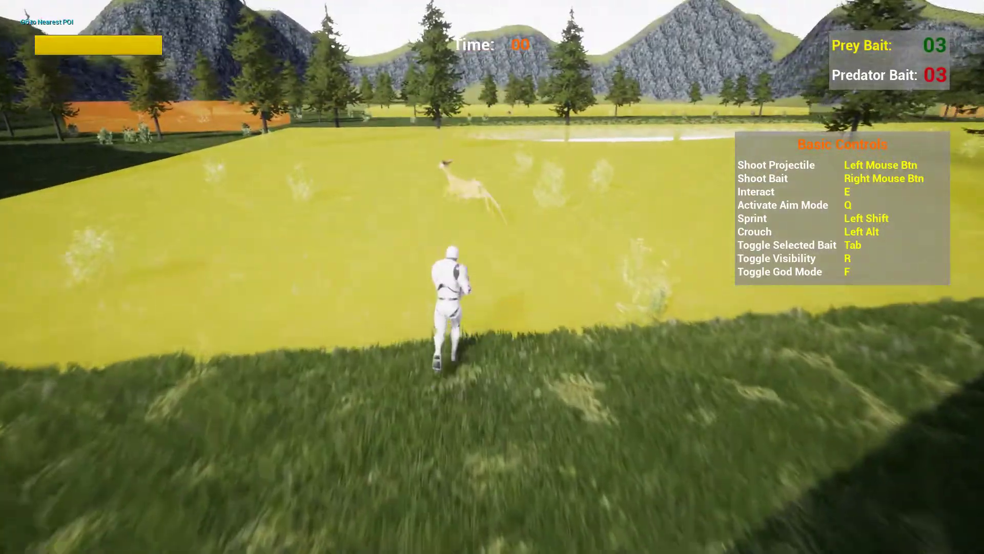
{"action": "key", "text": "w"}
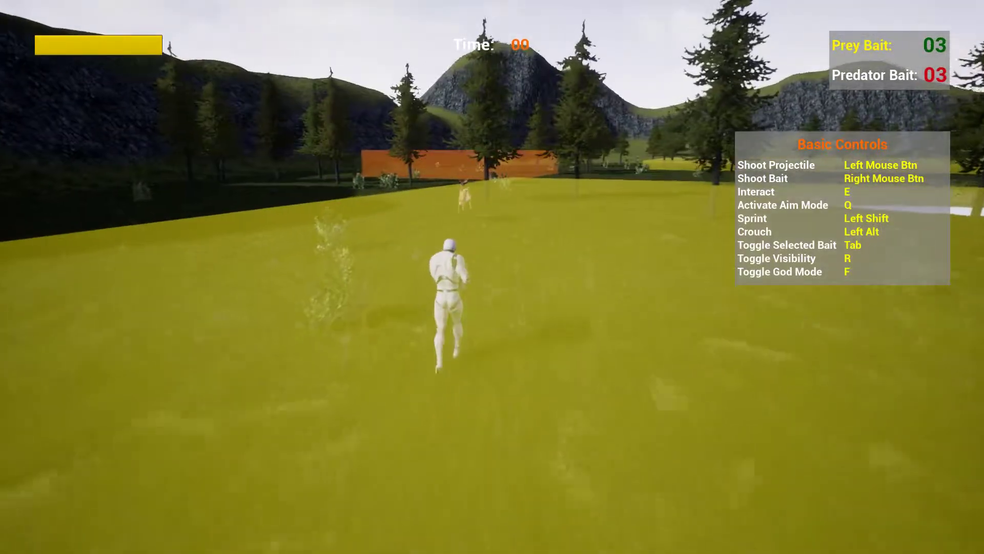
{"action": "key", "text": "w"}
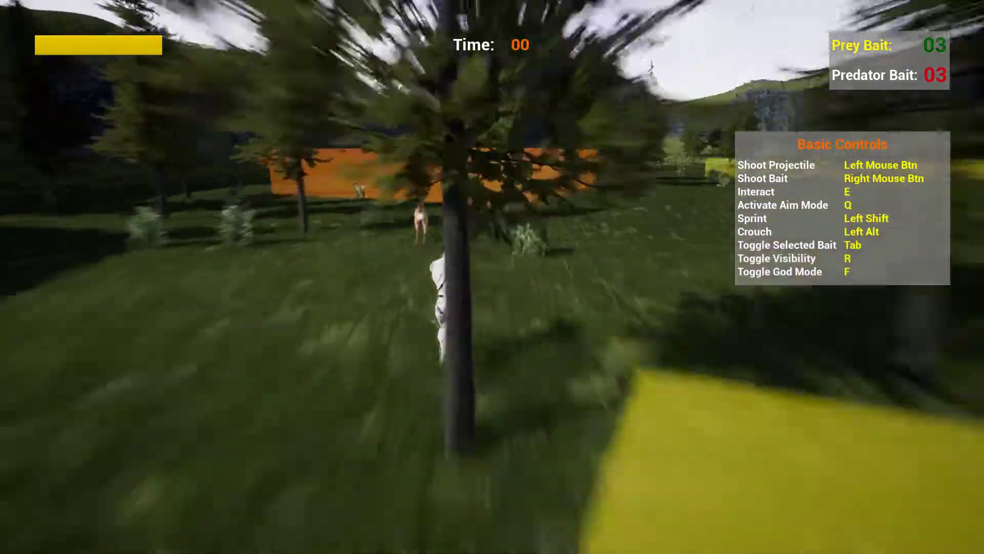
{"action": "key", "text": "w"}
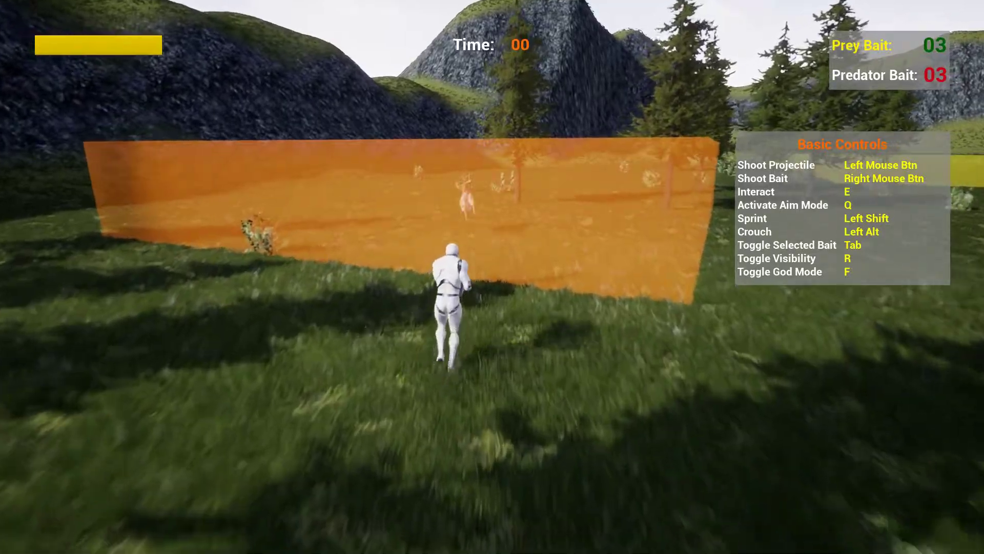
{"action": "key", "text": "w"}
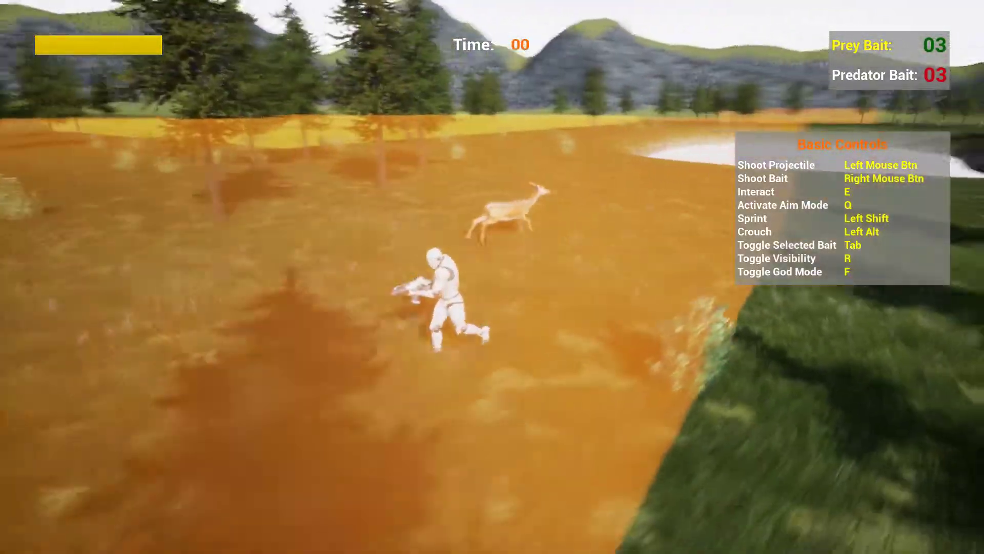
Circle the doe in and around the orange area and observe it from several sides until it picks another roam behavior.
{"action": "key", "text": "w"}
{"action": "key", "text": "d"}
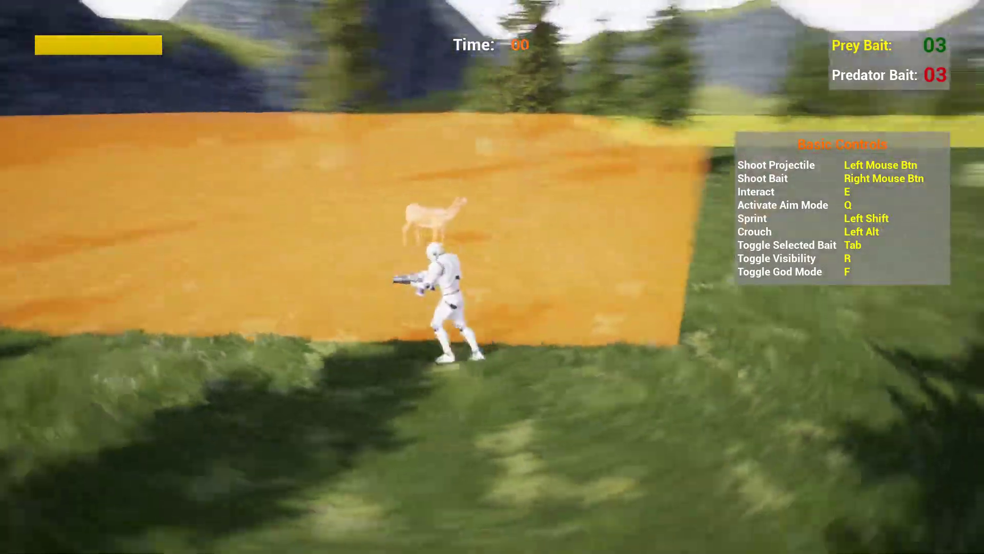
{"action": "key", "text": "a"}
{"action": "key", "text": "d"}
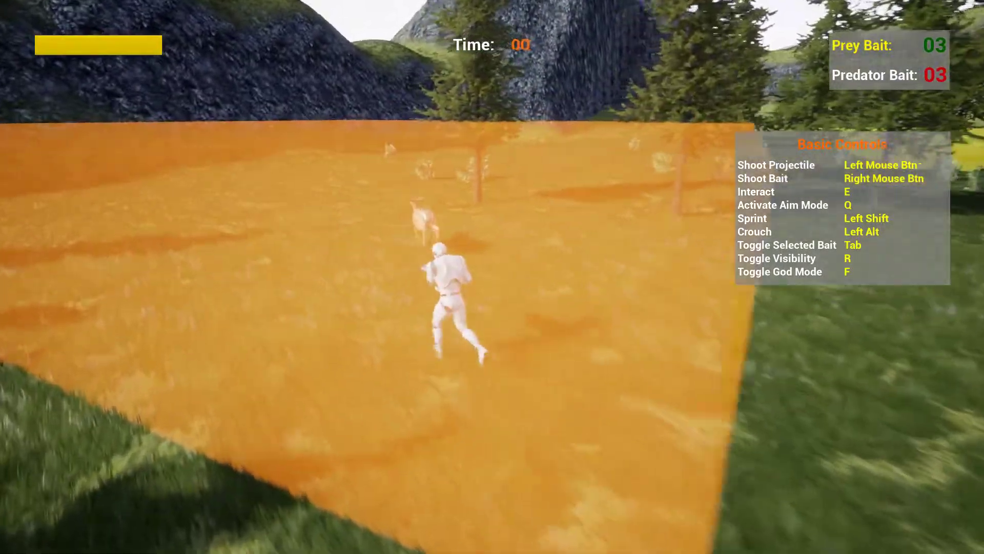
{"action": "key", "text": "w"}
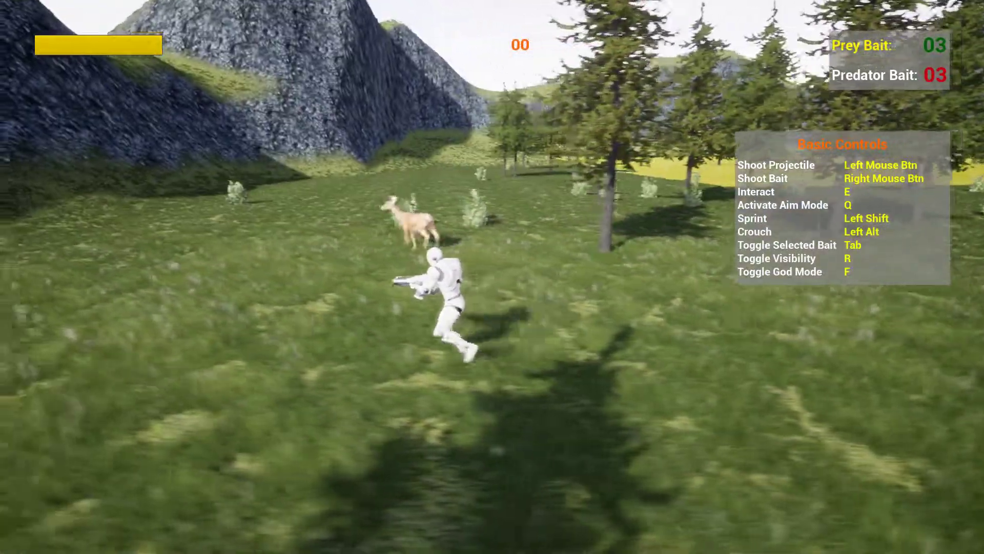
{"action": "key", "text": "a"}
{"action": "key", "text": "w"}
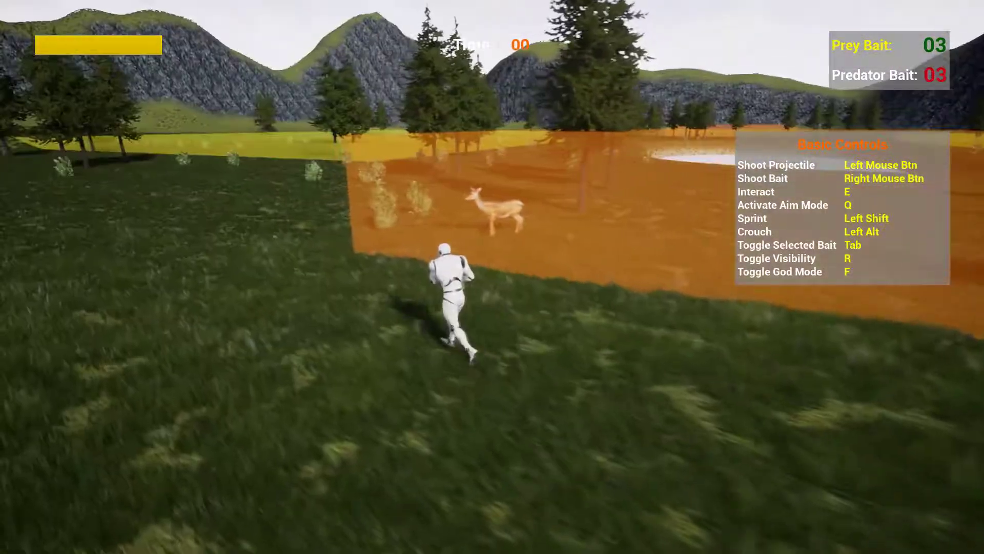
{"action": "key", "text": "a"}
{"action": "key", "text": "w"}
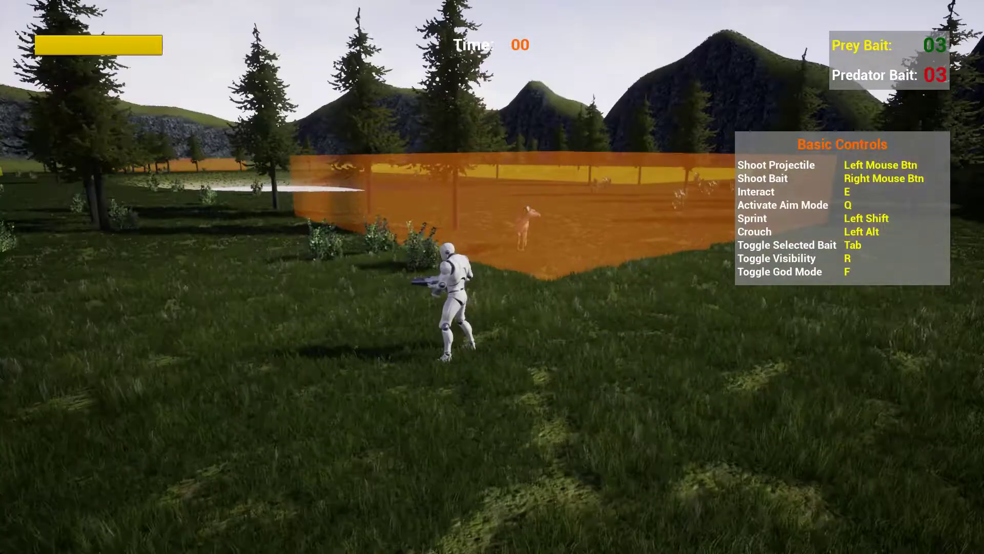
{"action": "key", "text": "d"}
{"action": "key", "text": "w"}
{"action": "key", "text": "w"}
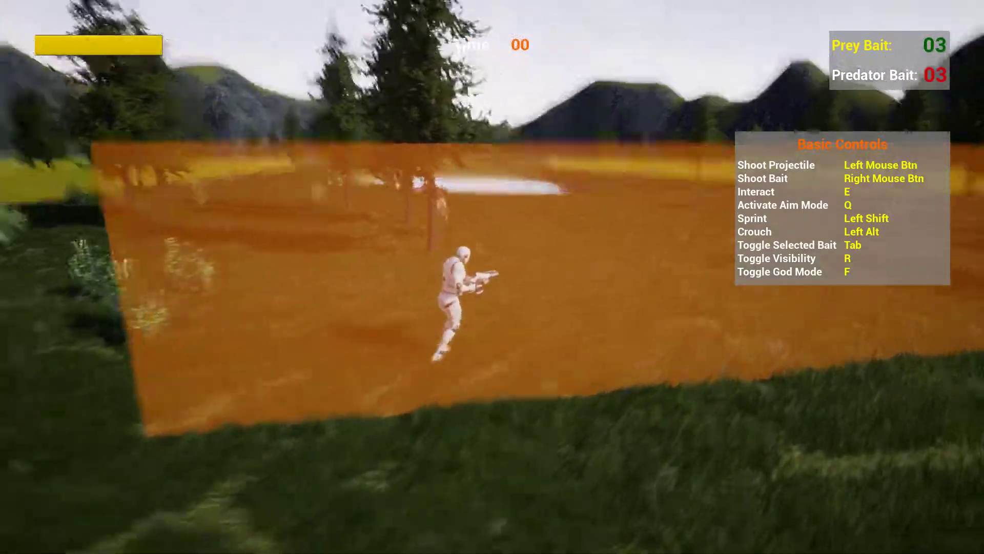
{"action": "key", "text": "w"}
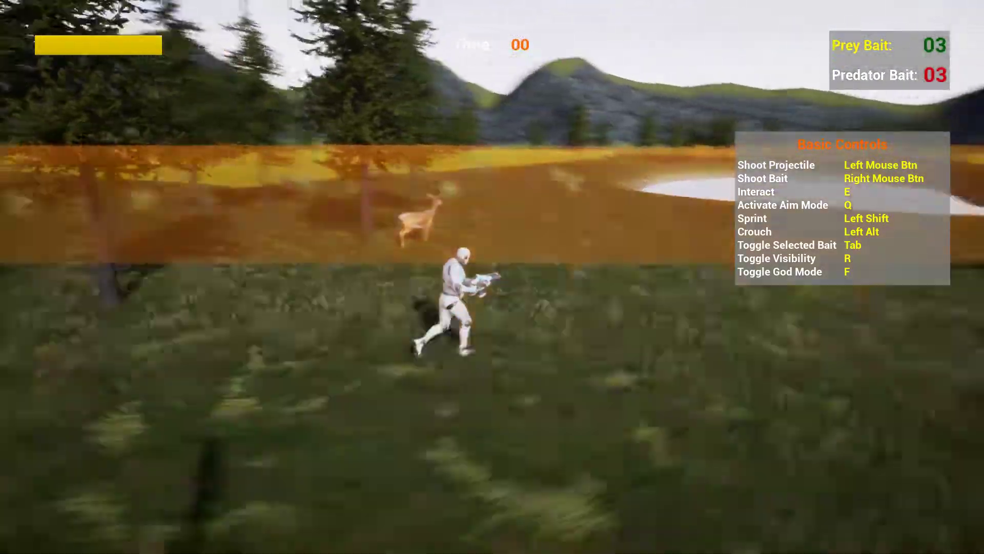
{"action": "key", "text": "d"}
{"action": "key", "text": "s"}
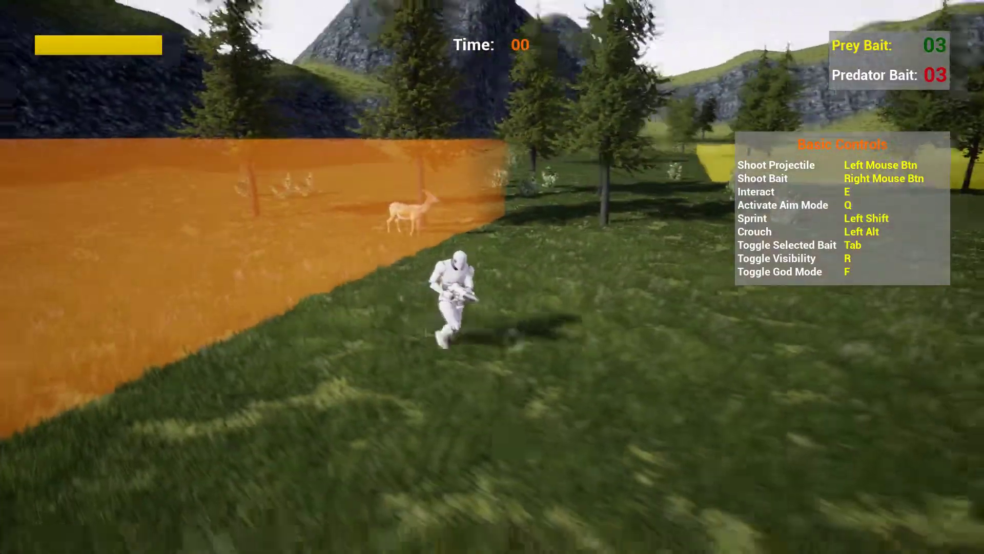
{"action": "key", "text": "s"}
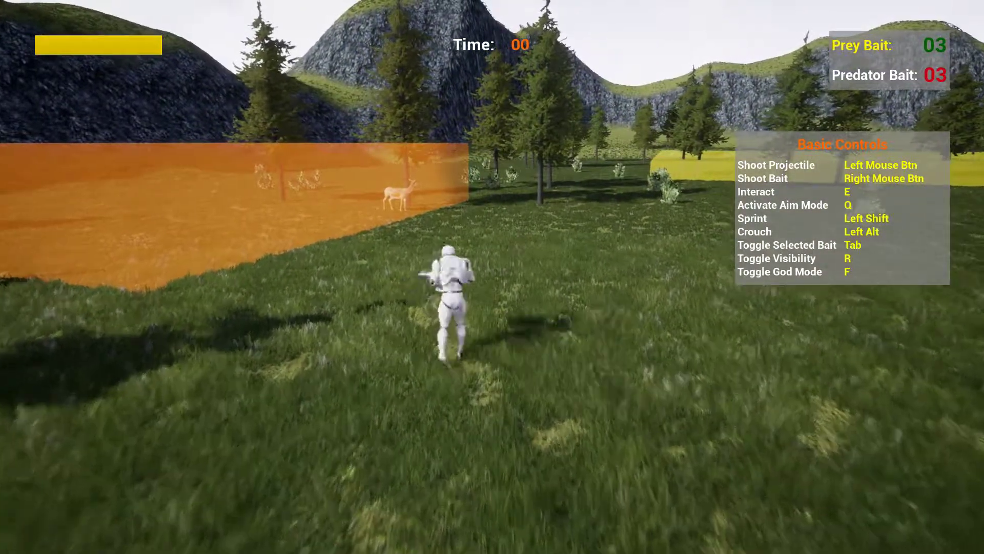
{"action": "key", "text": "w"}
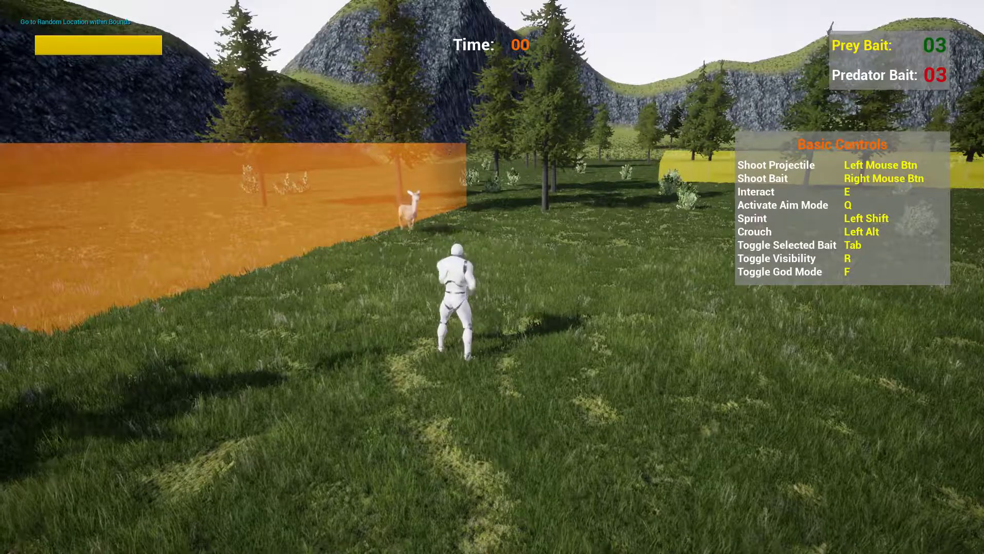
Follow the doe past the pond and through the yellow area back to the orange area to observe its changing roam behaviors.
{"action": "key", "text": "w"}
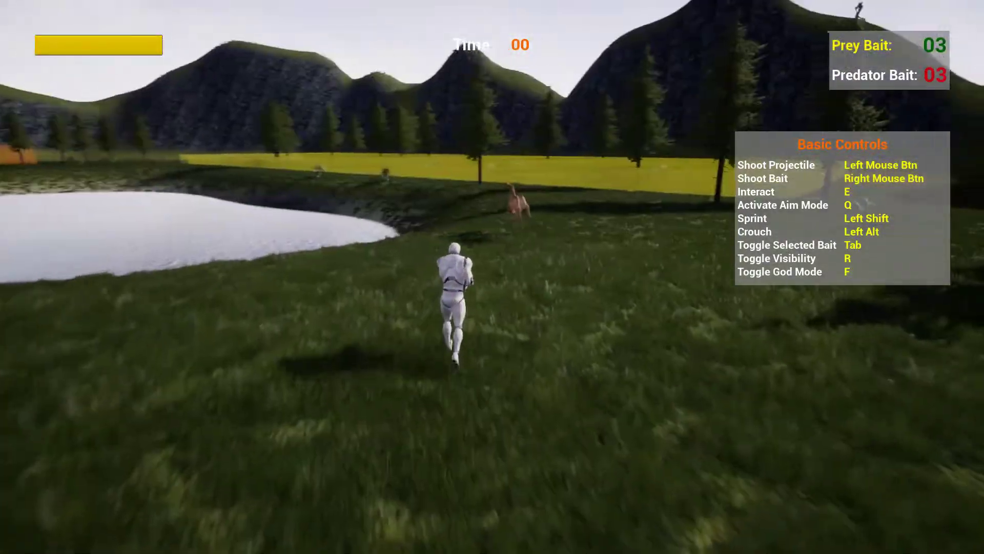
{"action": "key", "text": "w"}
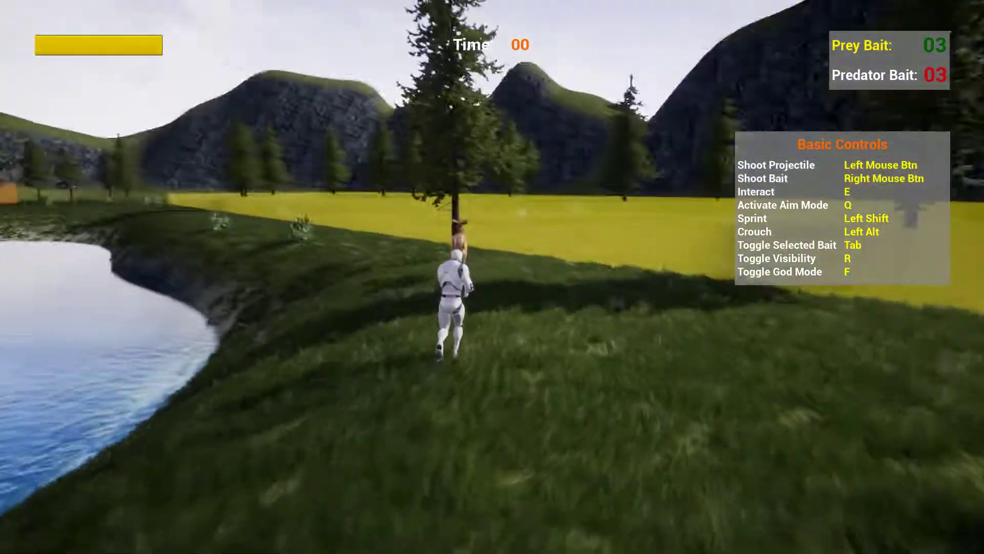
{"action": "key", "text": "w"}
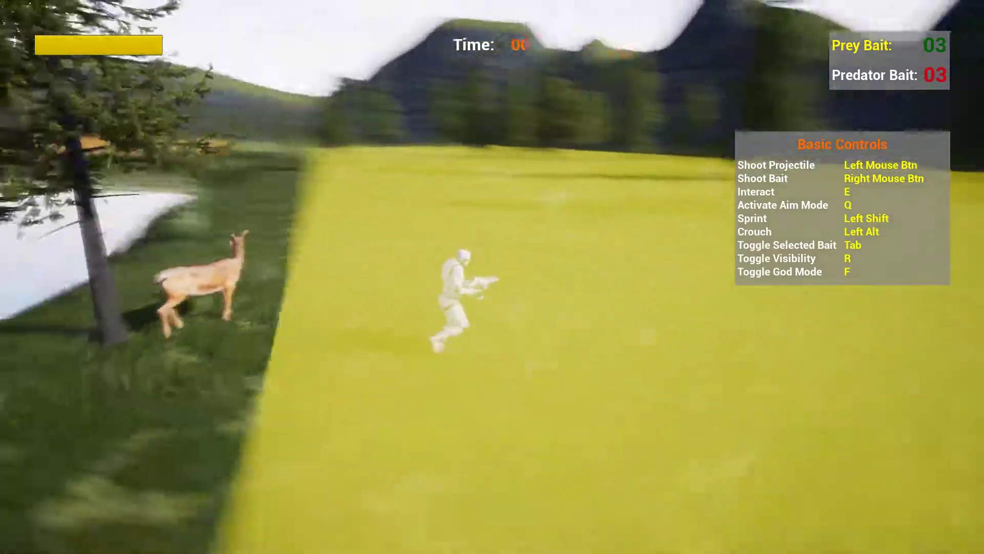
{"action": "key", "text": "w"}
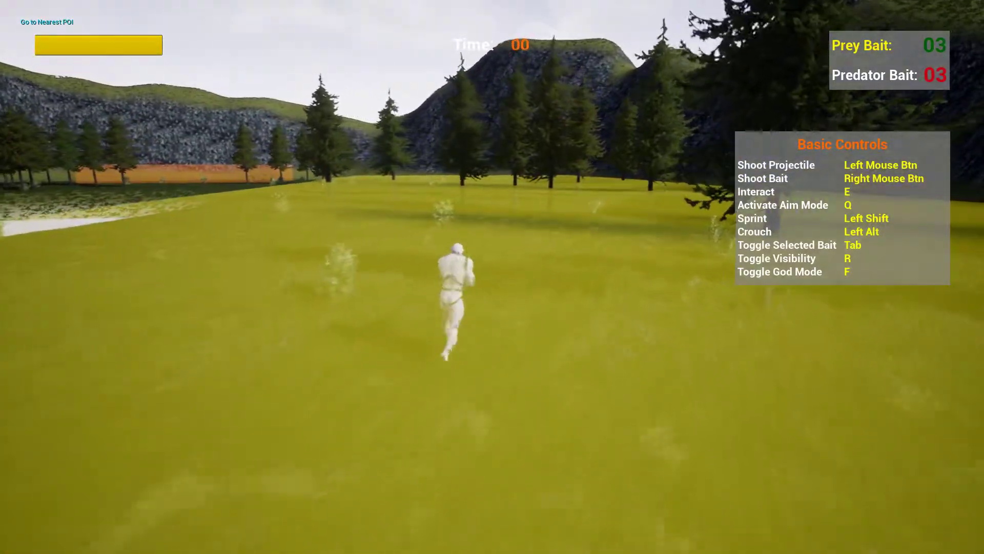
{"action": "key", "text": "w"}
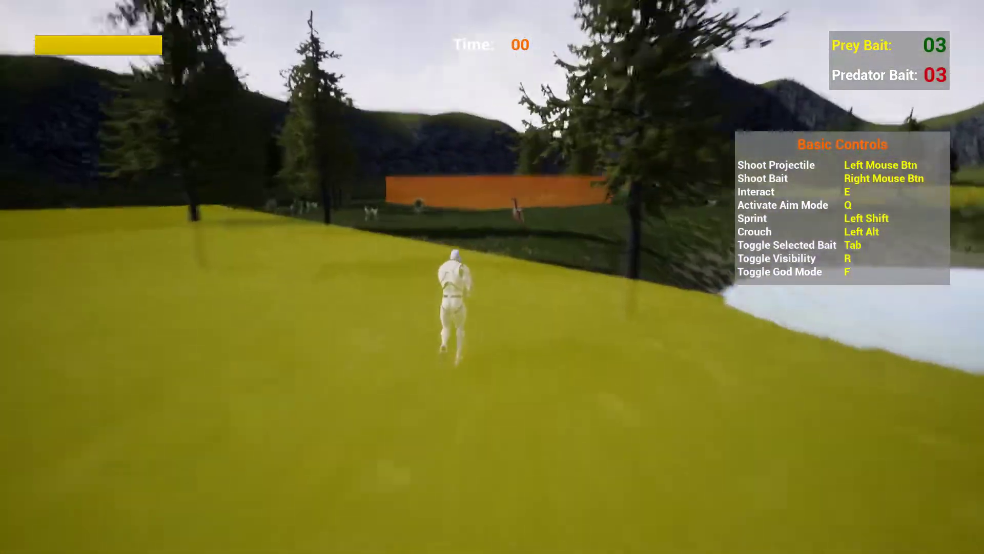
{"action": "key", "text": "w"}
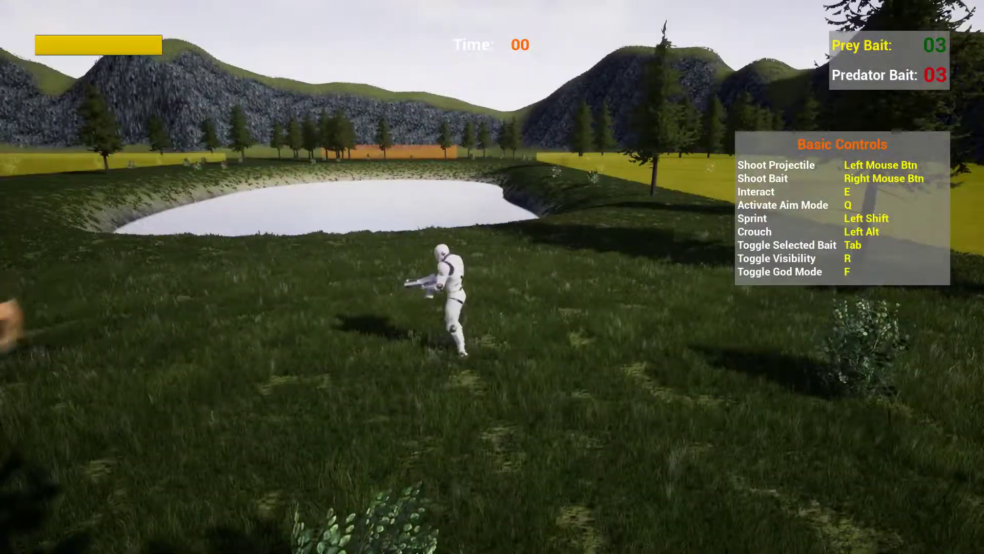
{"action": "key", "text": "w"}
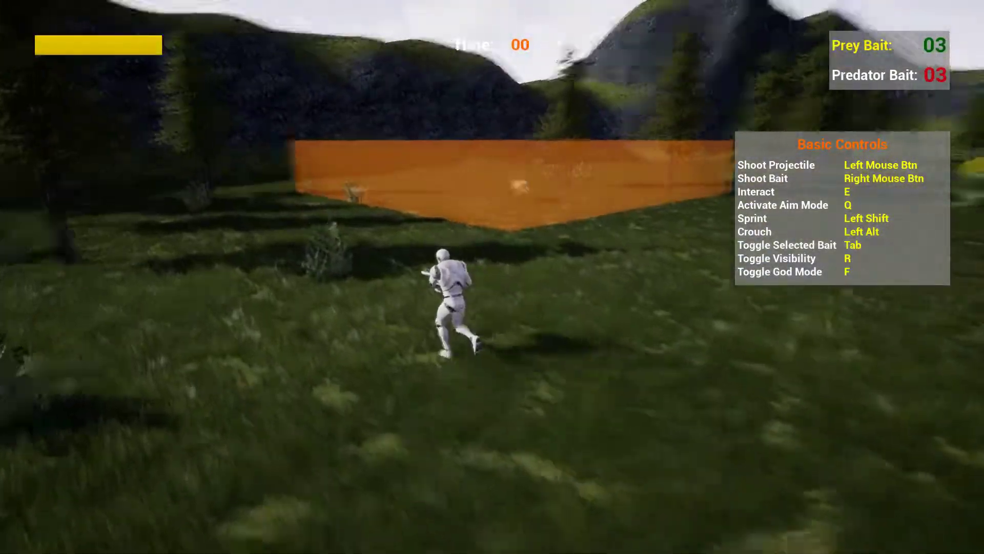
{"action": "key", "text": "w"}
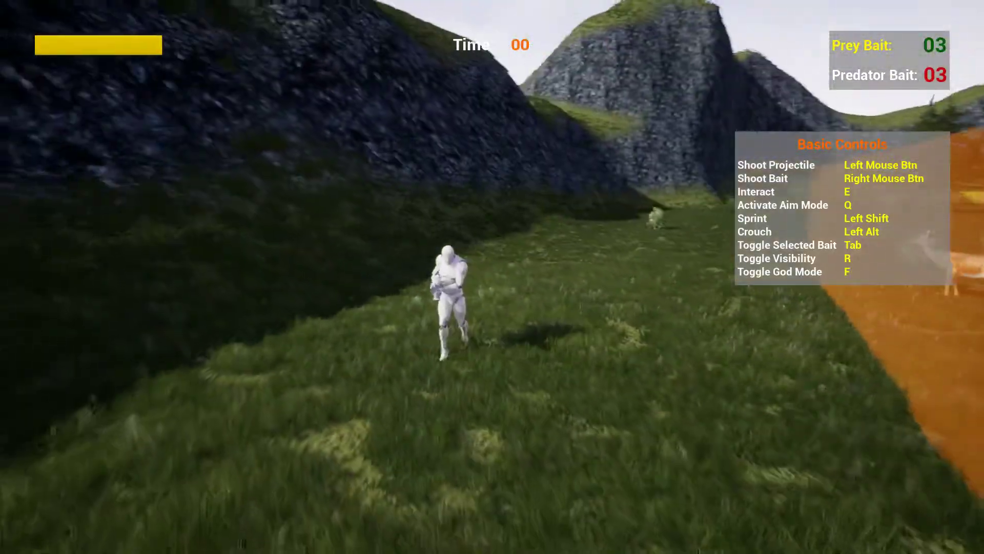
{"action": "key", "text": "a"}
{"action": "key", "text": "w"}
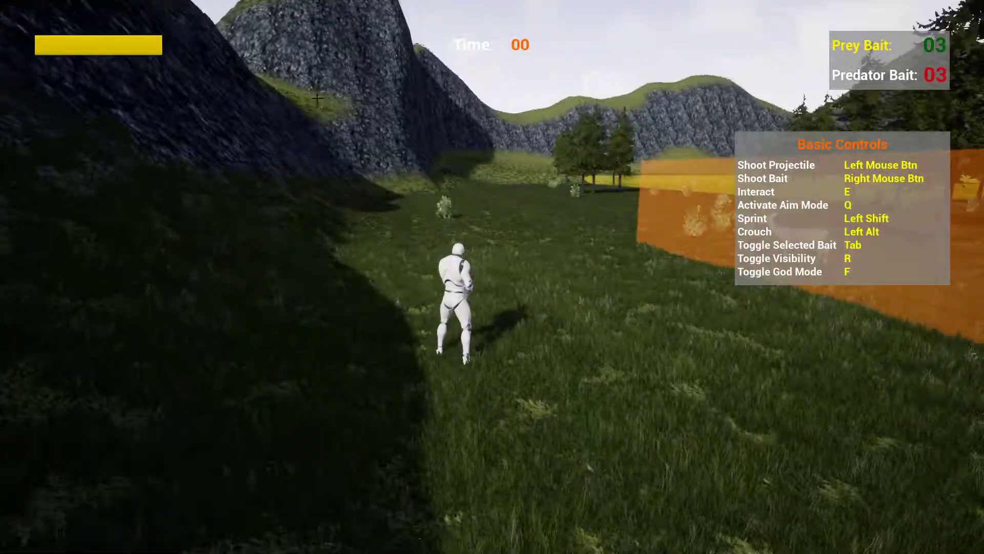
Stop the play test, return to the doe in the level, and select BP_Doe_Tutorial to show its details.
{"action": "key", "text": "Escape"}
{"action": "key", "text": "F11"}
{"action": "key", "text": "w"}
{"action": "right_click_drag", "start_coordinate": [455, 229], "coordinate": [492, 218]}
{"action": "key", "text": "e"}
{"action": "key", "text": "a"}
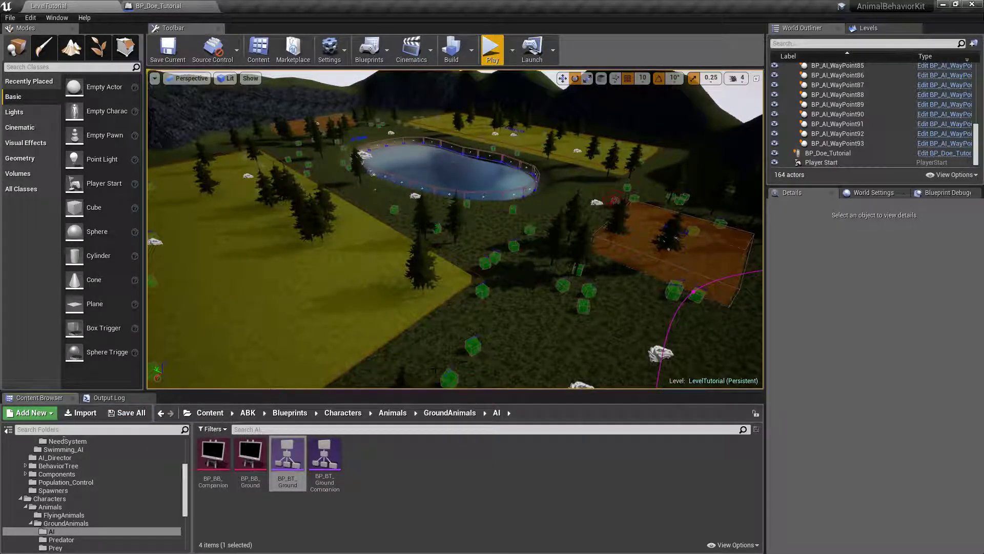
{"action": "key", "text": "w"}
{"action": "right_click_drag", "start_coordinate": [455, 230], "coordinate": [520, 216]}
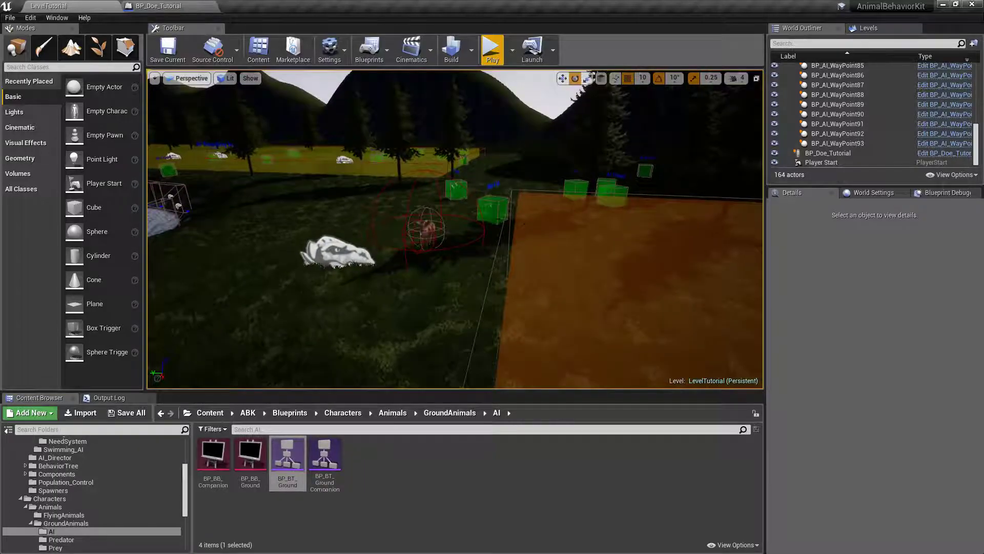
{"action": "left_click", "coordinate": [426, 231]}
{"action": "key", "text": "w"}
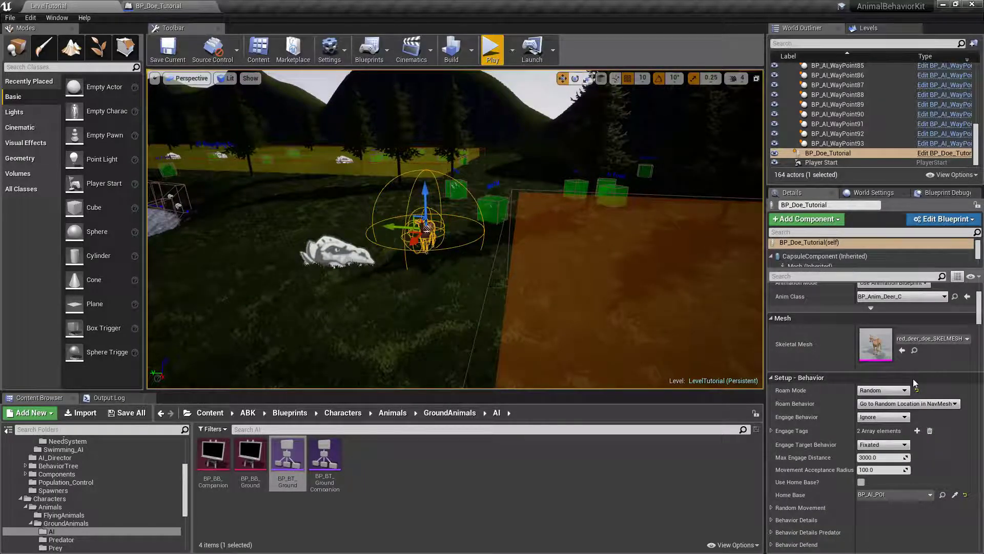
Set the Roam Mode of BP_Doe_Tutorial to Specific in its behavior setup.
{"action": "scroll", "coordinate": [866, 416], "scroll_direction": "down", "scroll_amount": 1}
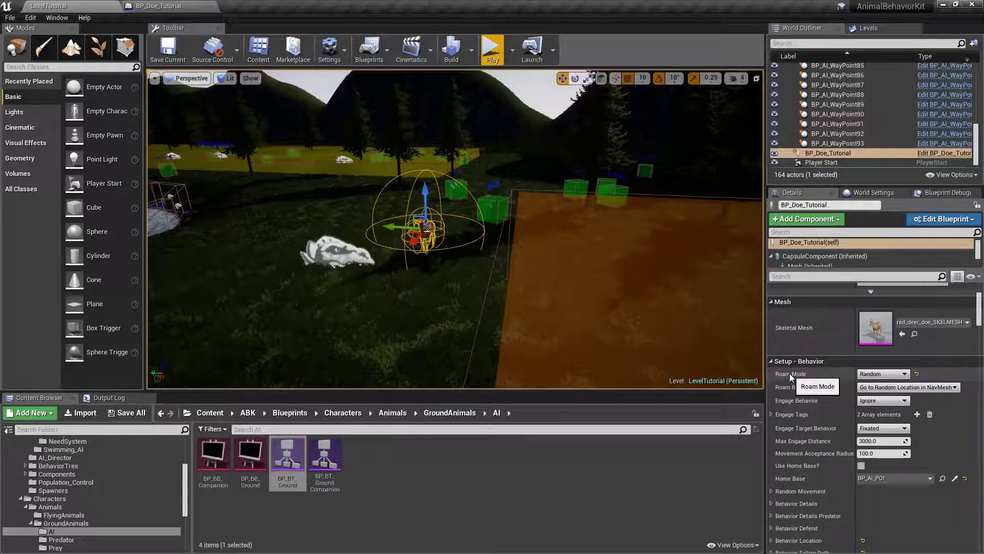
{"action": "left_click", "coordinate": [883, 374]}
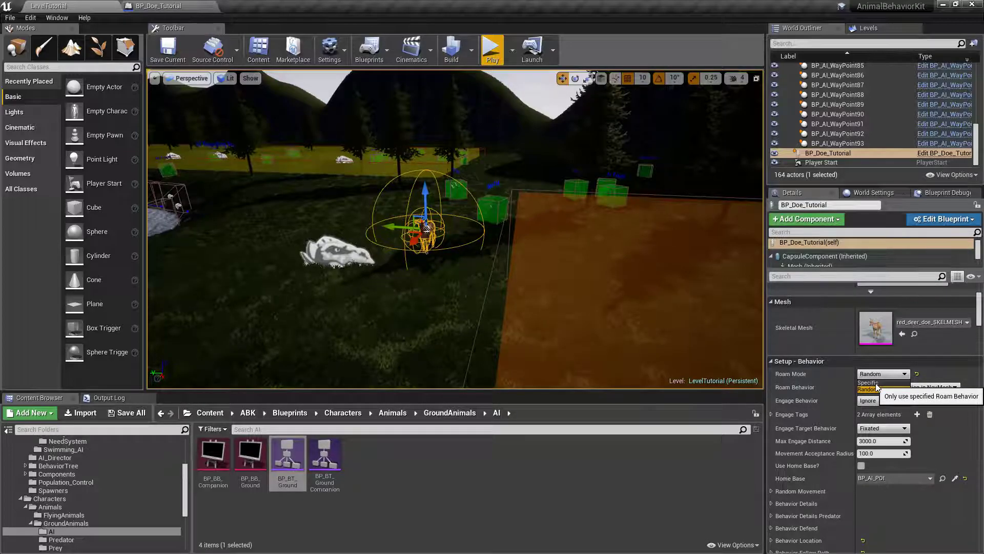
{"action": "left_click", "coordinate": [869, 383]}
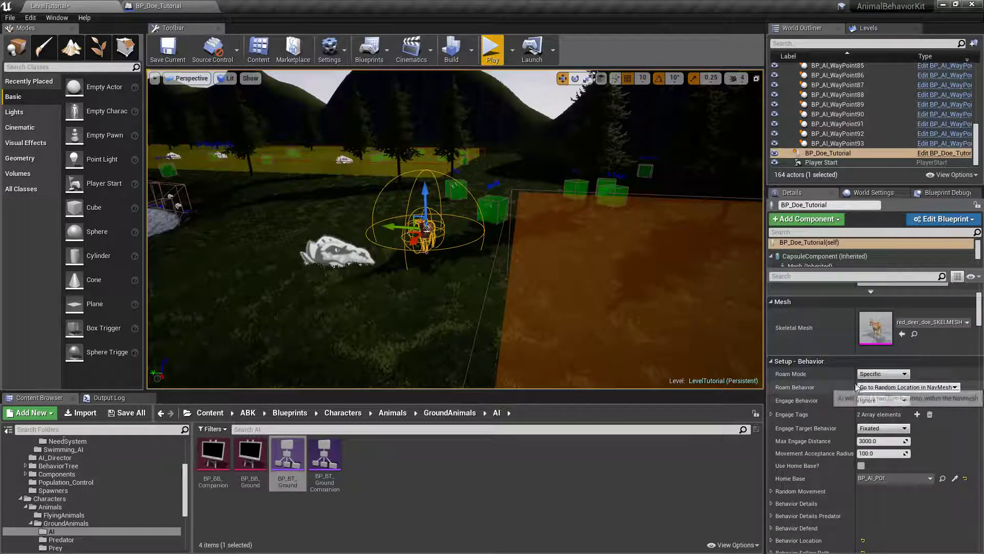
Review the doe's Roam Behavior and Roam Mode options, keeping Go to Random Location in NavMesh and Specific.
{"action": "left_click", "coordinate": [955, 387]}
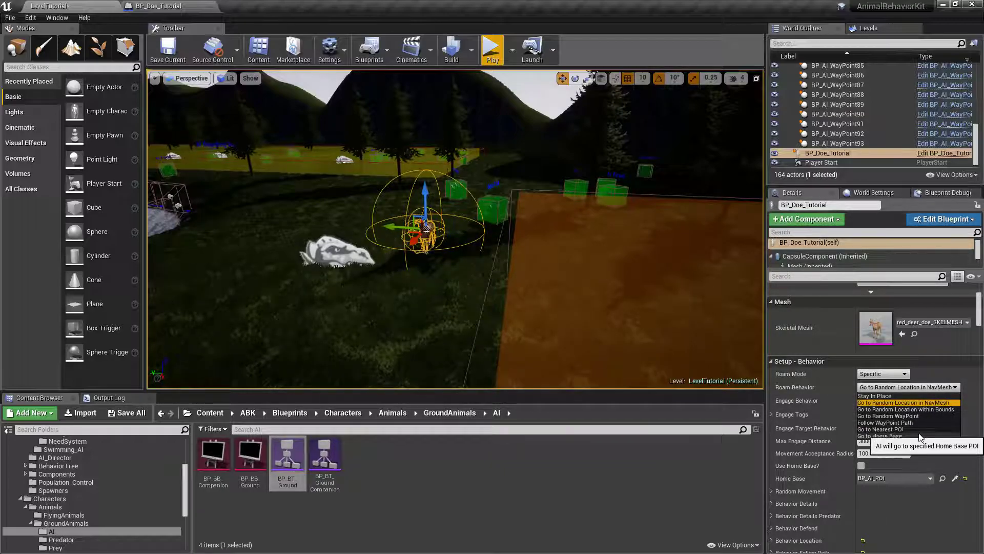
{"action": "left_click", "coordinate": [812, 467]}
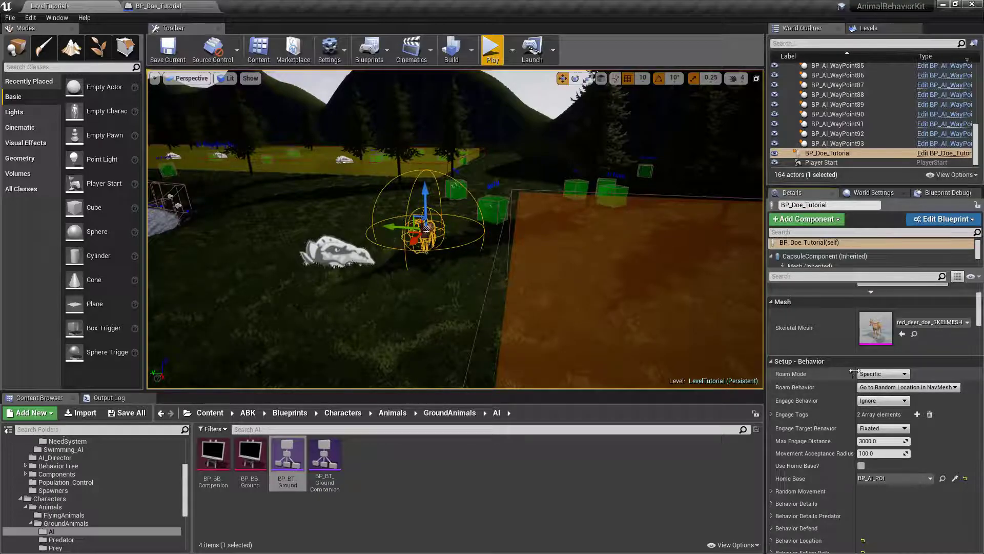
{"action": "left_click", "coordinate": [880, 375]}
{"action": "left_click", "coordinate": [880, 381]}
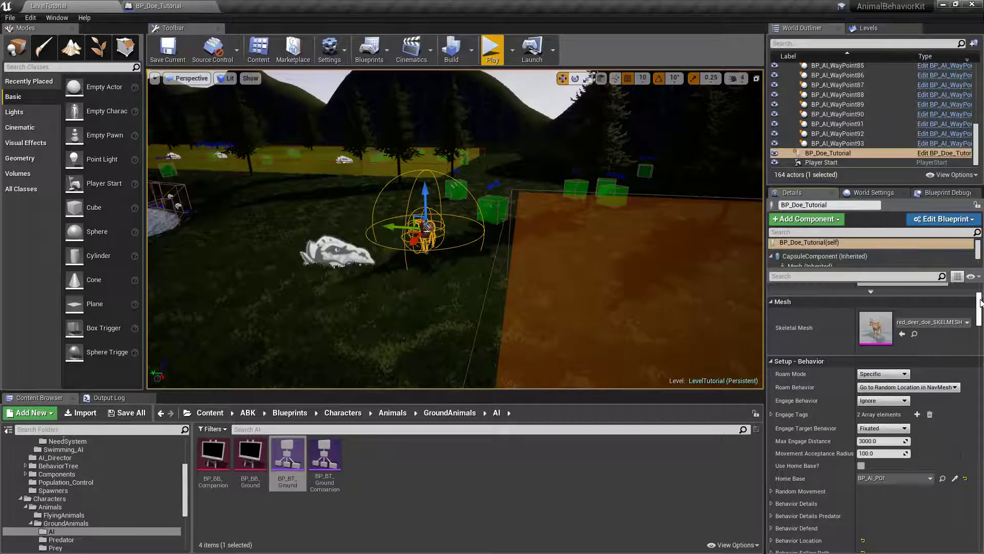
{"action": "scroll", "coordinate": [851, 365], "scroll_direction": "down", "scroll_amount": 3}
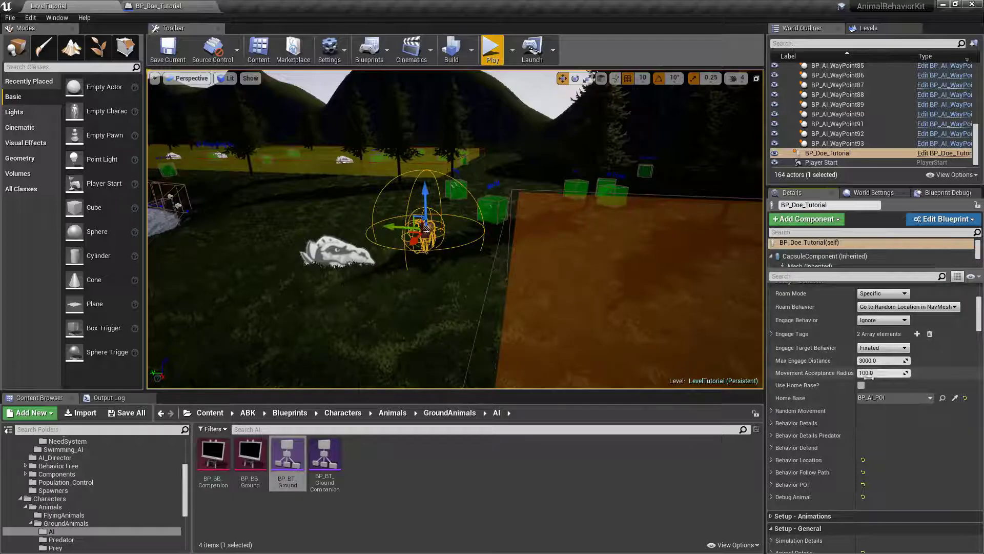